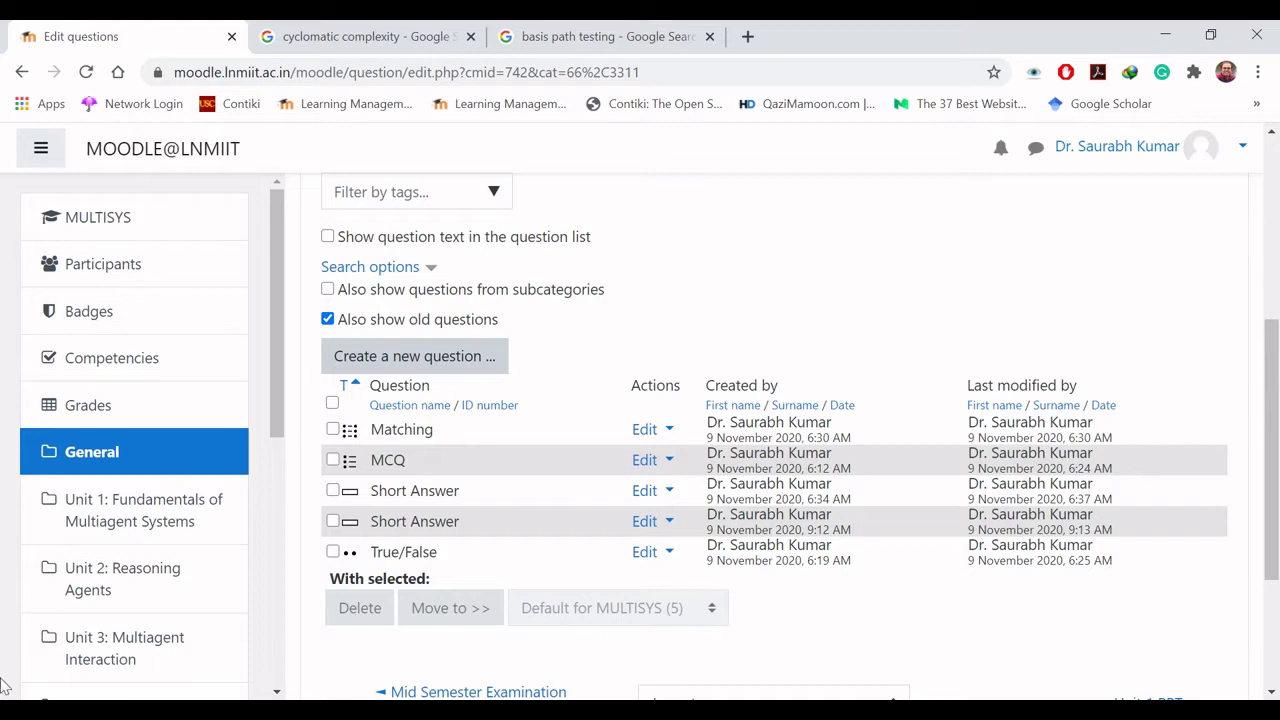
# Step: Begin creating a new question and pick Numerical in the question-type chooser
pyautogui.click(410, 358)
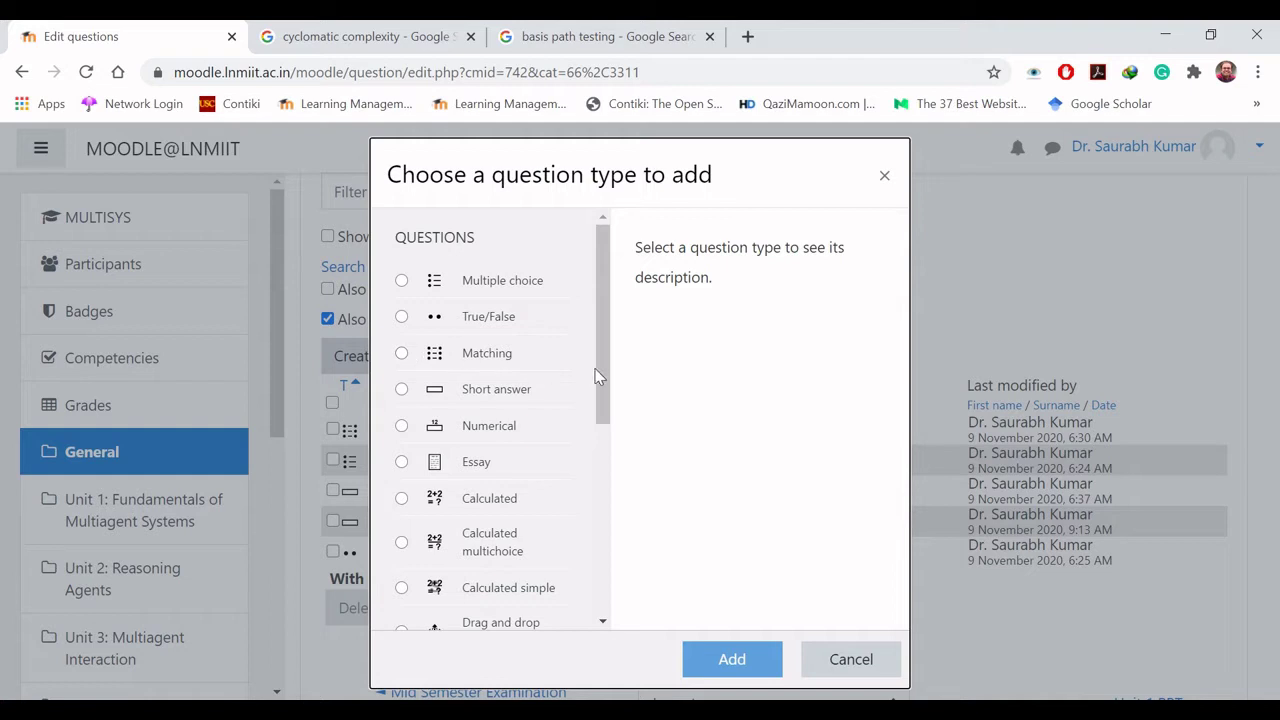
pyautogui.click(401, 427)
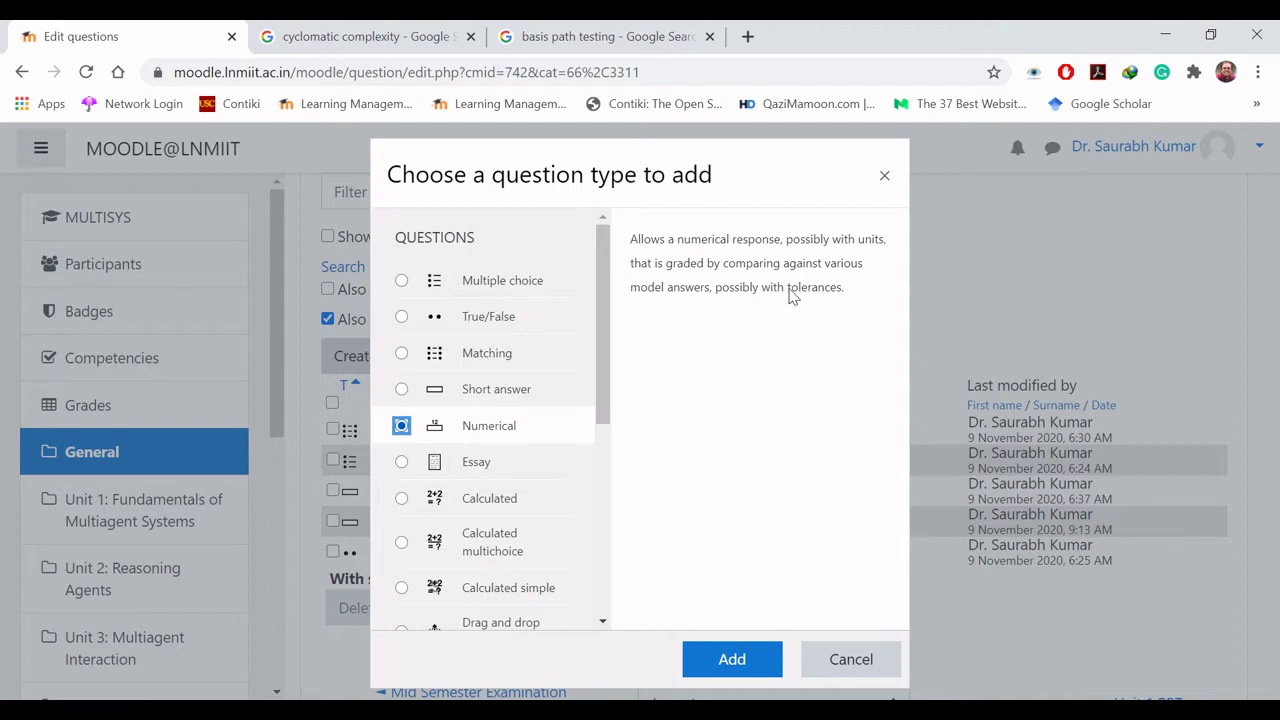
# Step: Add the Numerical question to open its form in Default for MULTISYS
pyautogui.moveTo(789, 292); pyautogui.dragTo(850, 304)
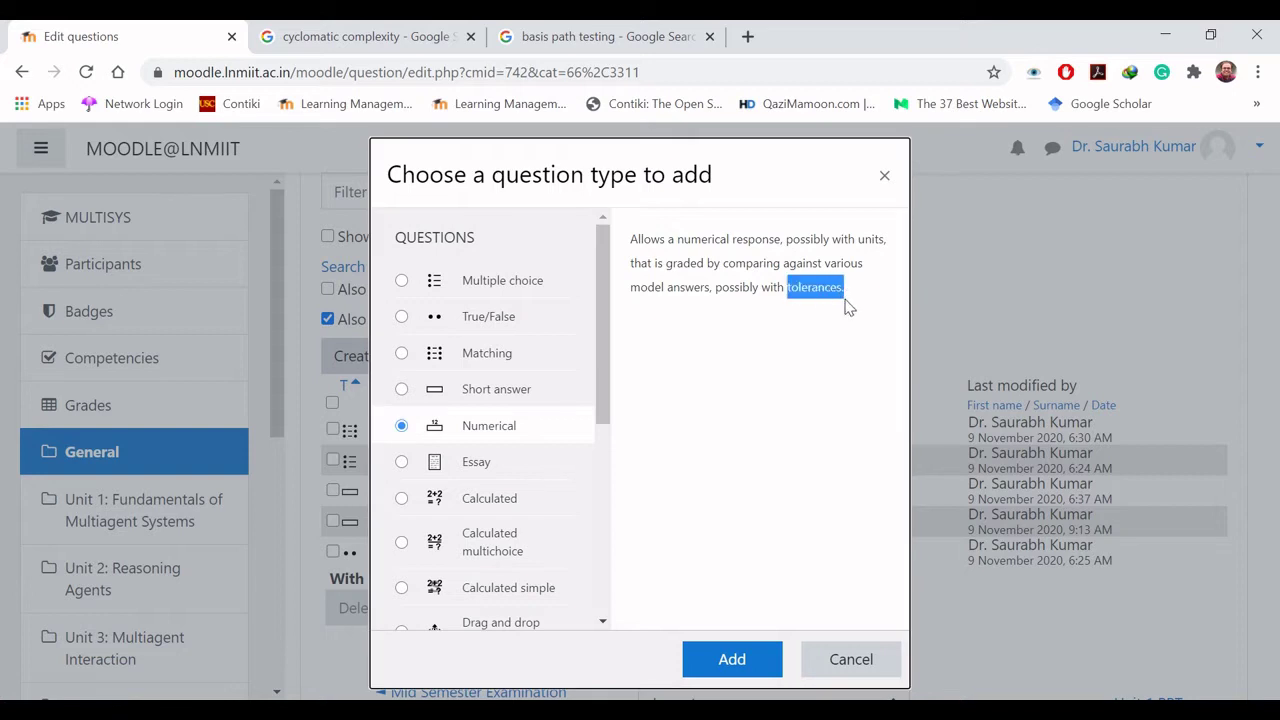
pyautogui.click(728, 393)
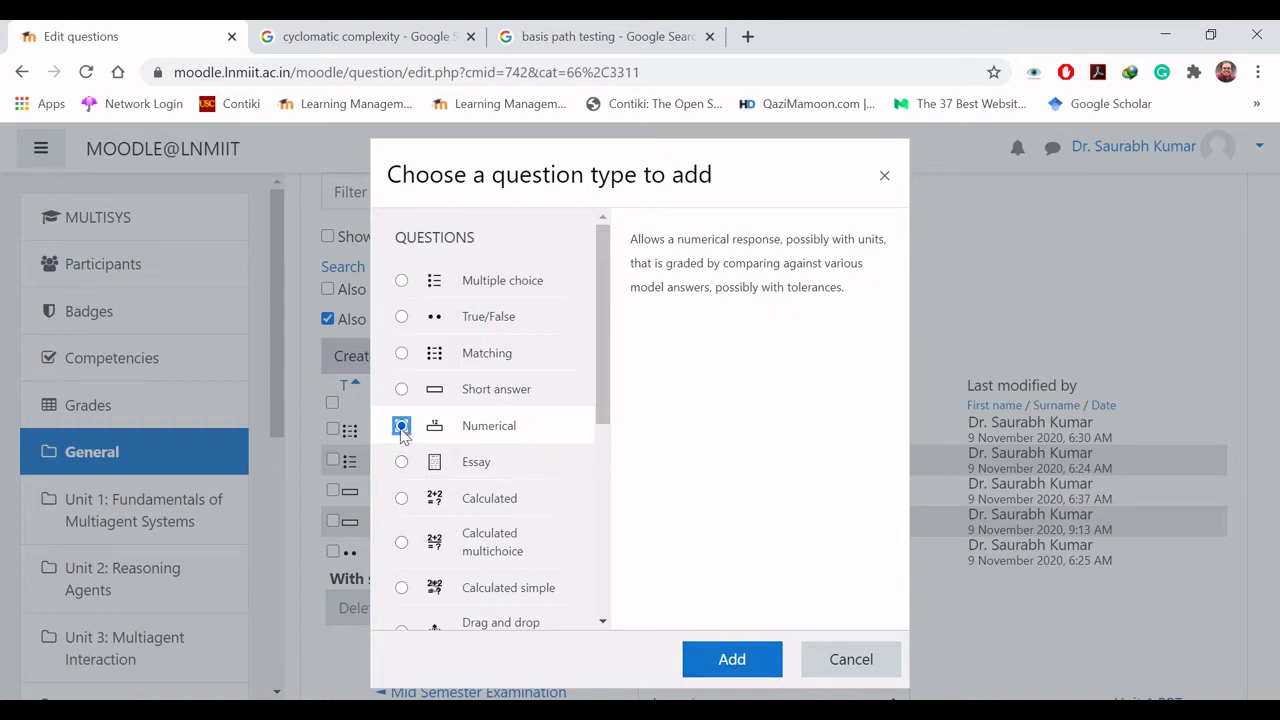
pyautogui.click(731, 665)
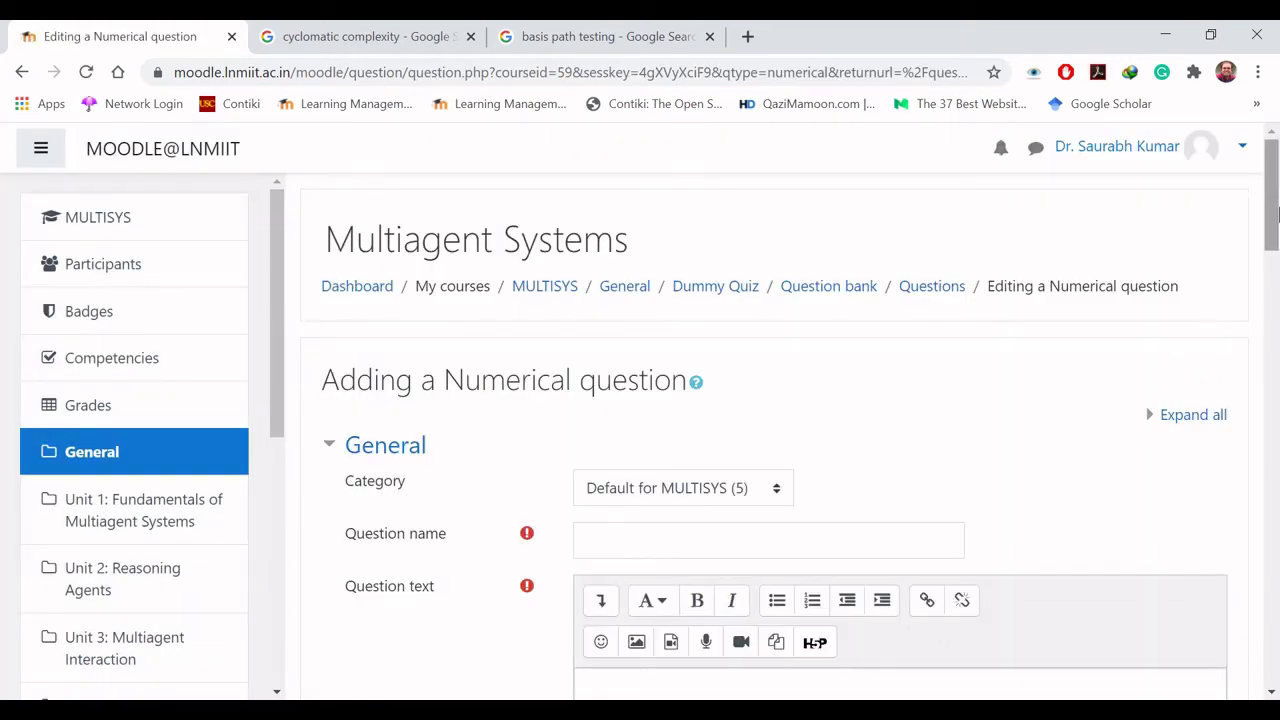
# Step: Name the question 'Numerical' and ask 'What is the cyclomatic complexity when there are 5 regions in a flow graph?'
pyautogui.scroll(-2, 1277, 205)
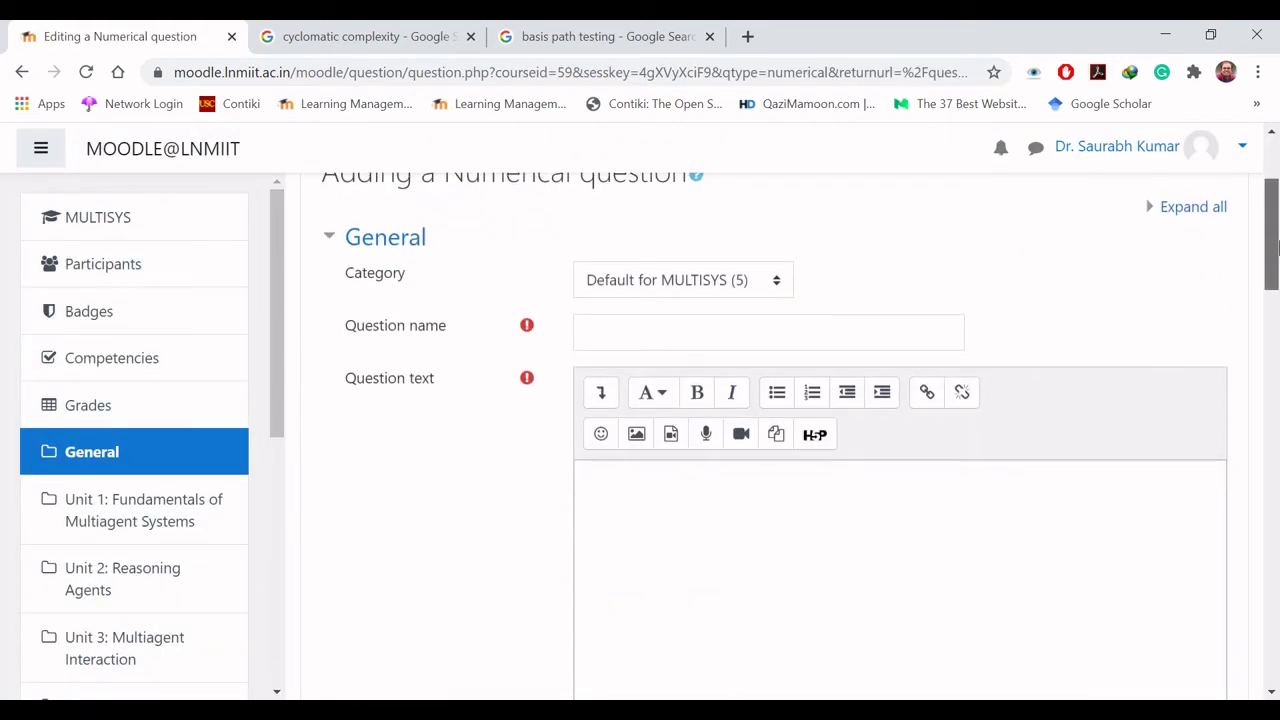
pyautogui.click(785, 338)
pyautogui.write('Numerical')
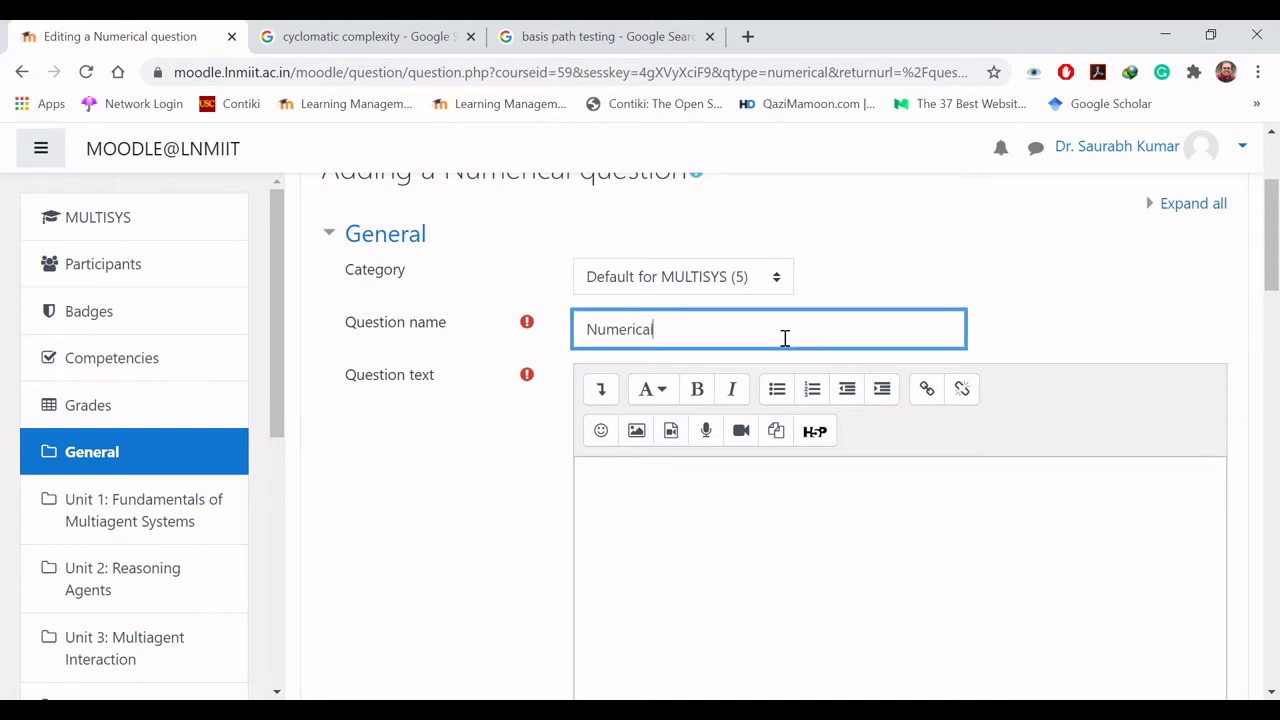
pyautogui.click(730, 508)
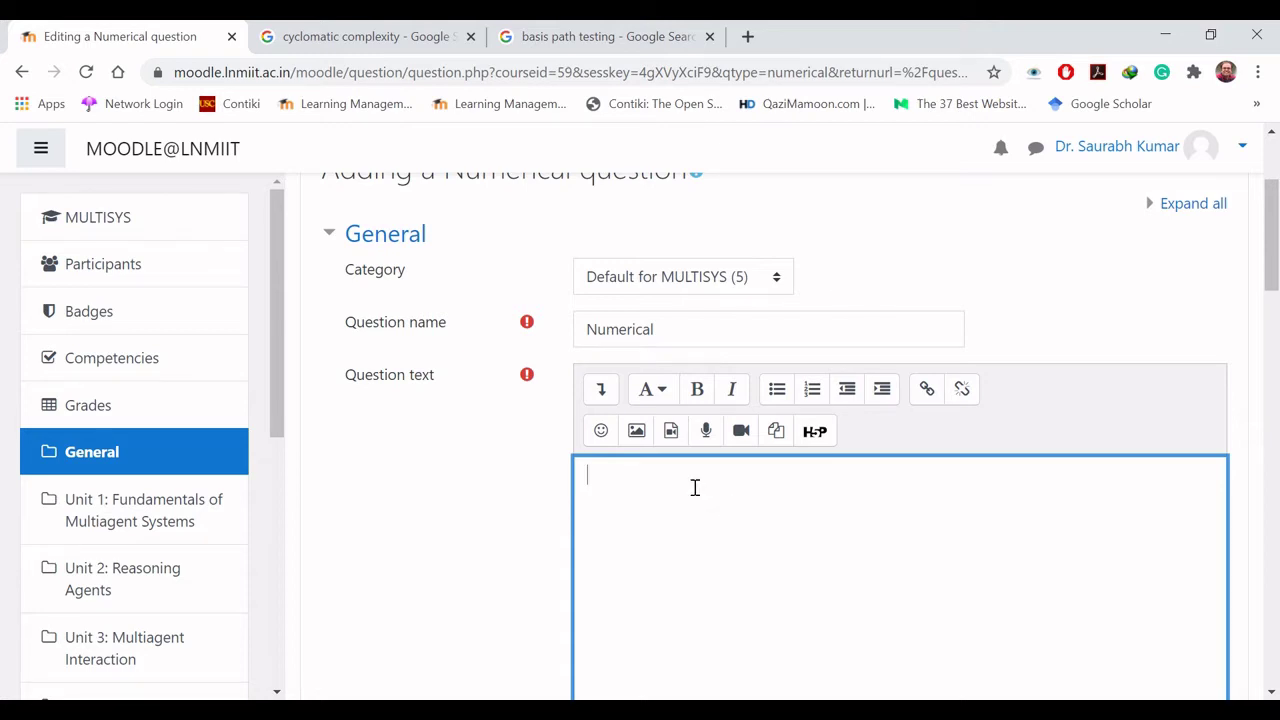
pyautogui.write('What is the cyclomatic comp')
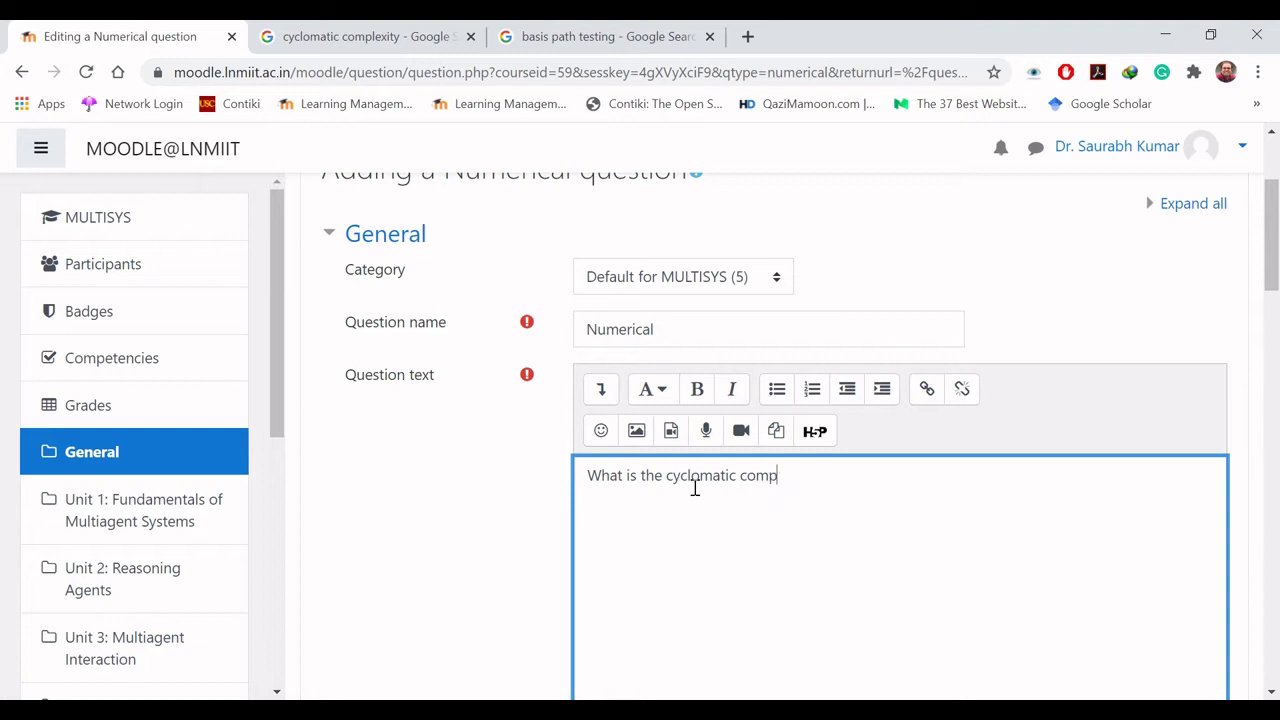
pyautogui.write('lexity when there are ')
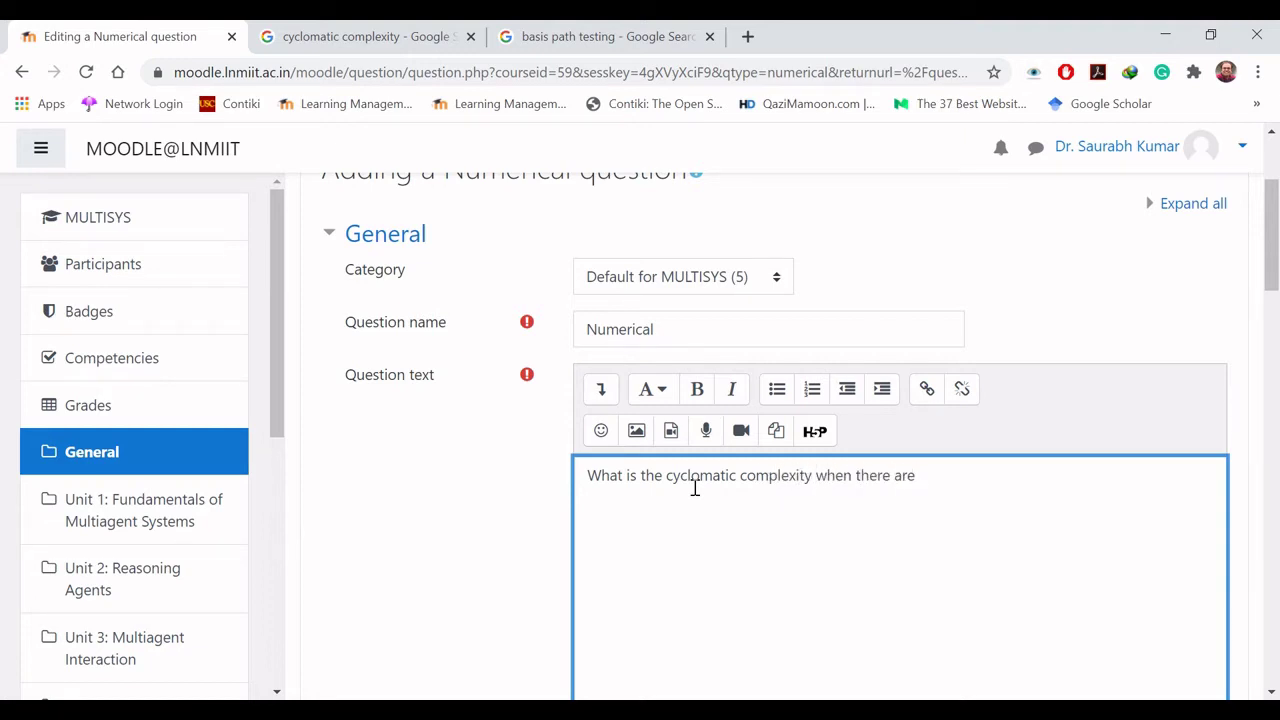
pyautogui.write('5 regions in a flow grap')
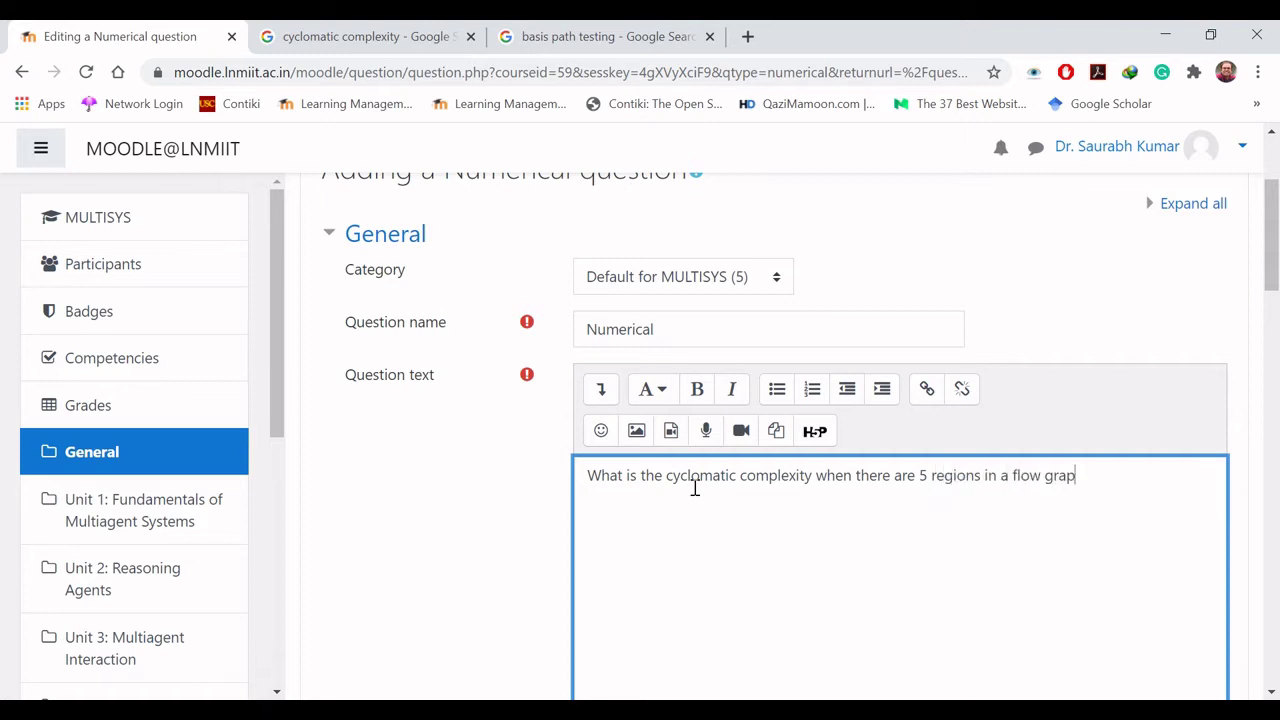
pyautogui.write('h?')
pyautogui.moveTo(1274, 242); pyautogui.dragTo(1274, 357)
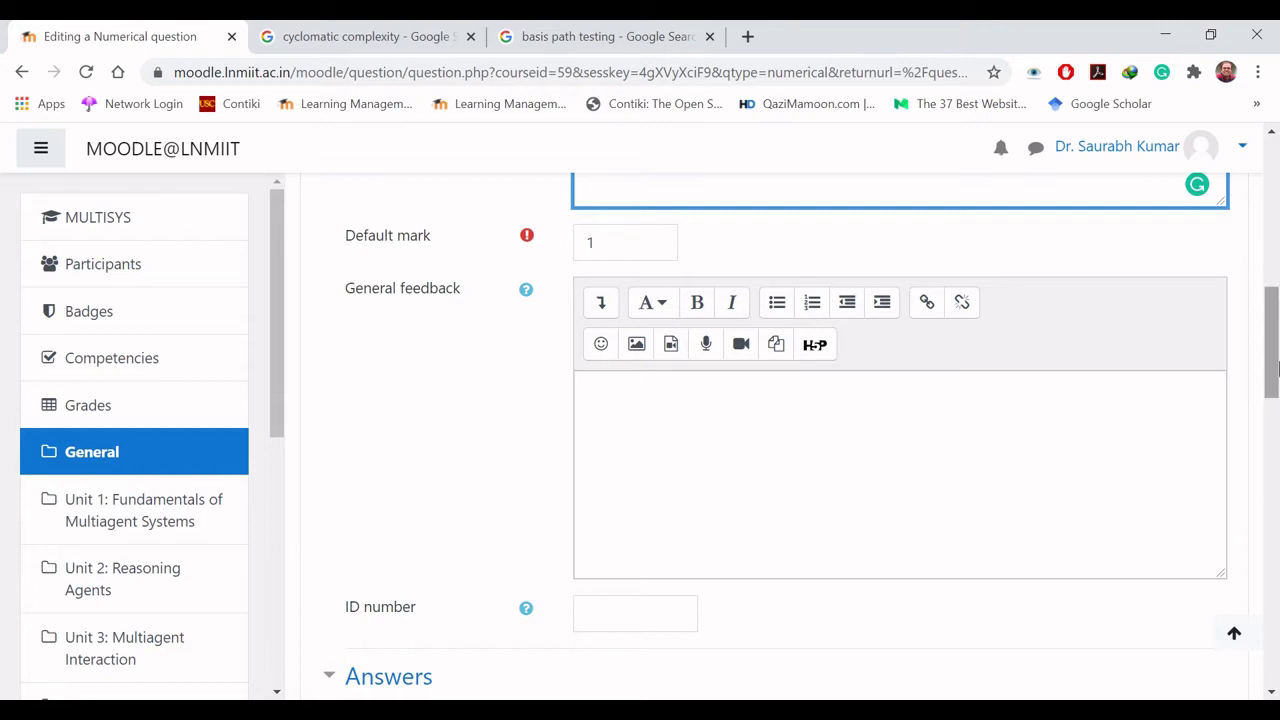
# Step: Set Answer 1 to 5 with error 0.5 and a 100% grade
pyautogui.scroll(-4, 648, 383)
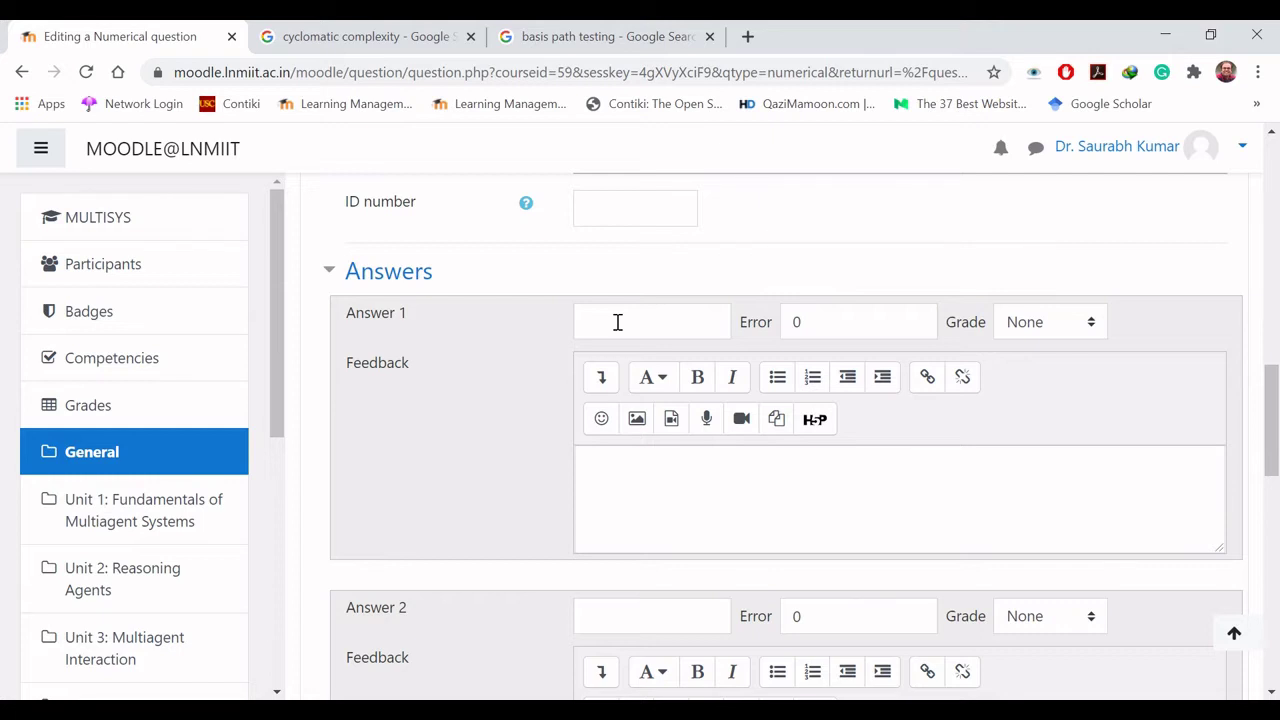
pyautogui.click(618, 322)
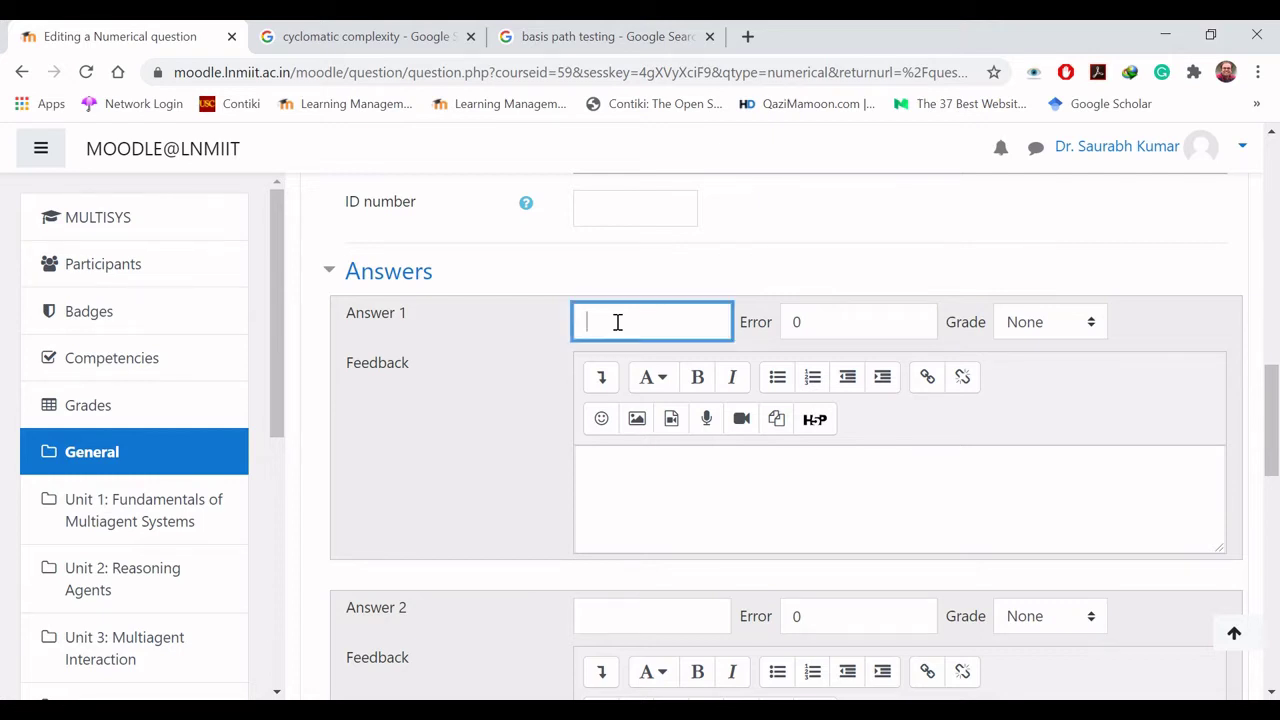
pyautogui.write('5')
pyautogui.press('Tab')
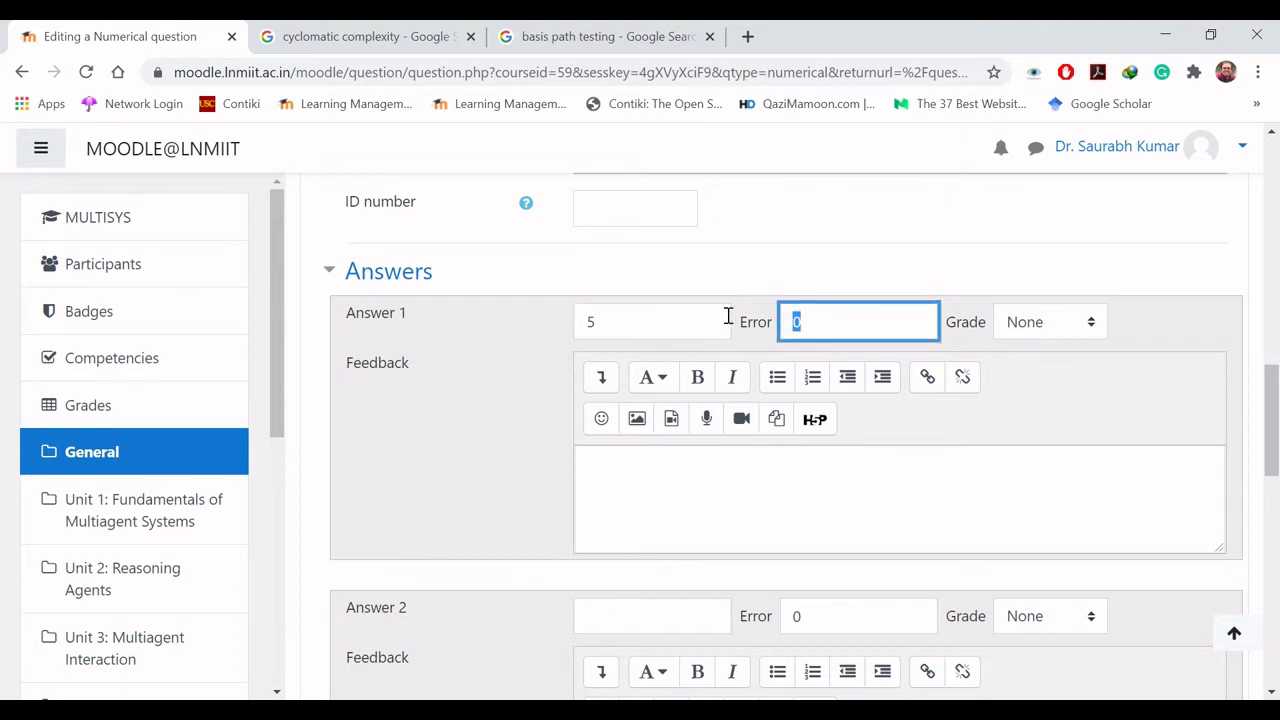
pyautogui.write('0.5')
pyautogui.click(1015, 331)
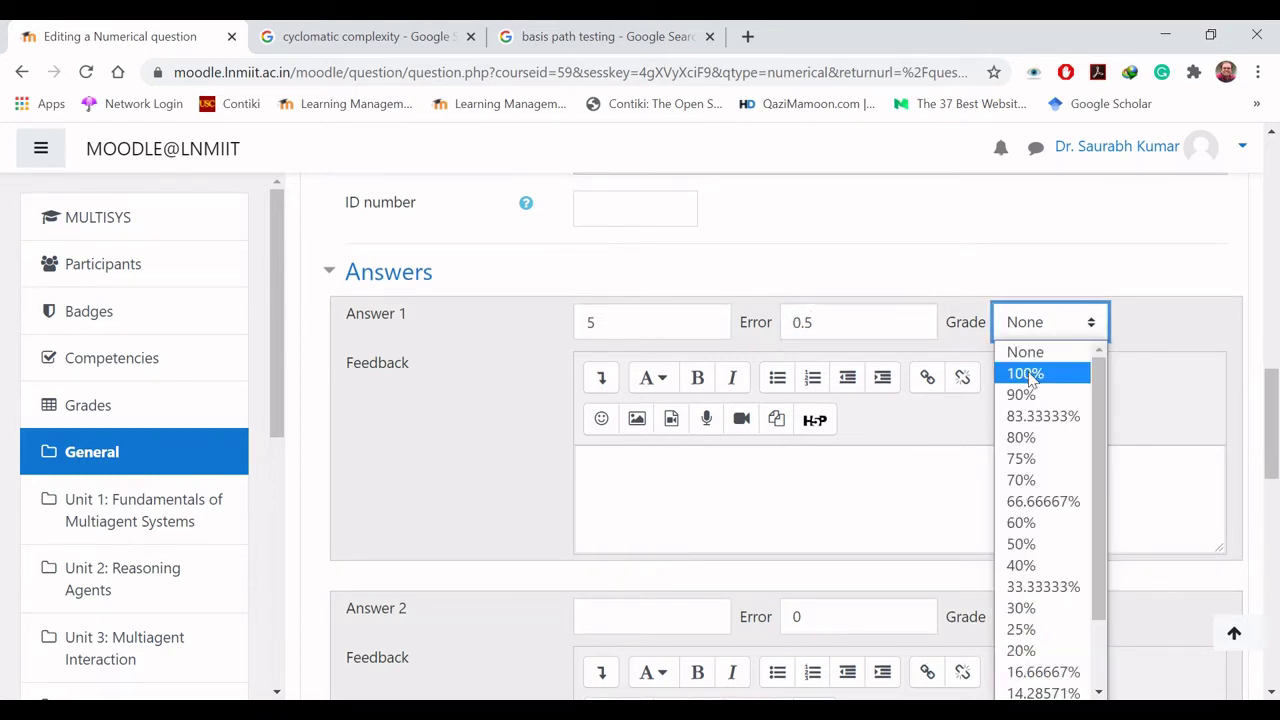
pyautogui.click(1028, 373)
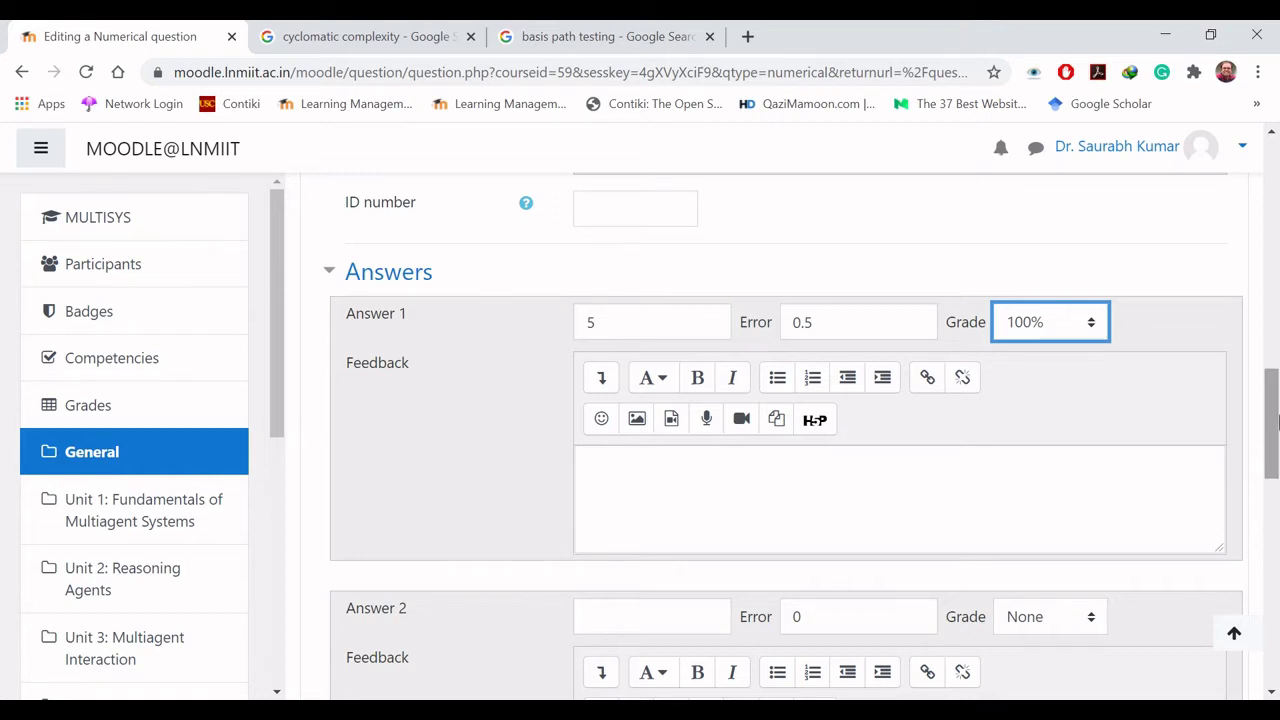
pyautogui.click(831, 497)
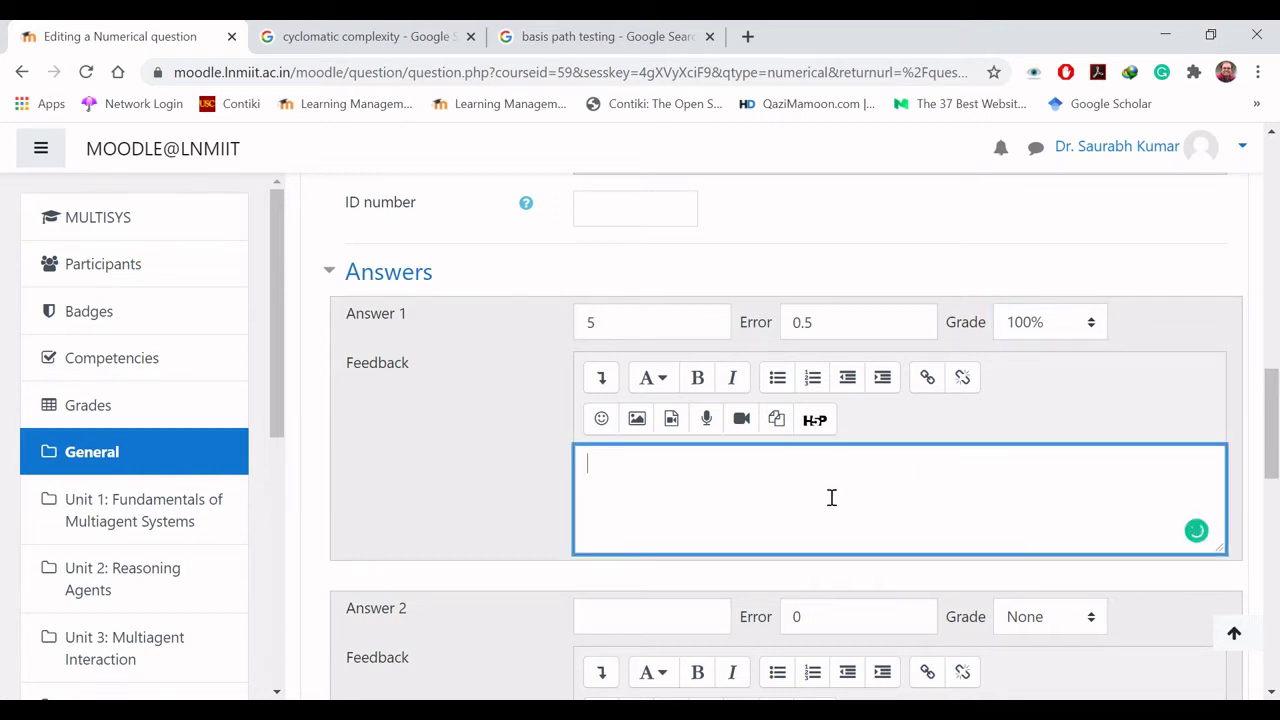
pyautogui.moveTo(1272, 432); pyautogui.dragTo(1276, 455)
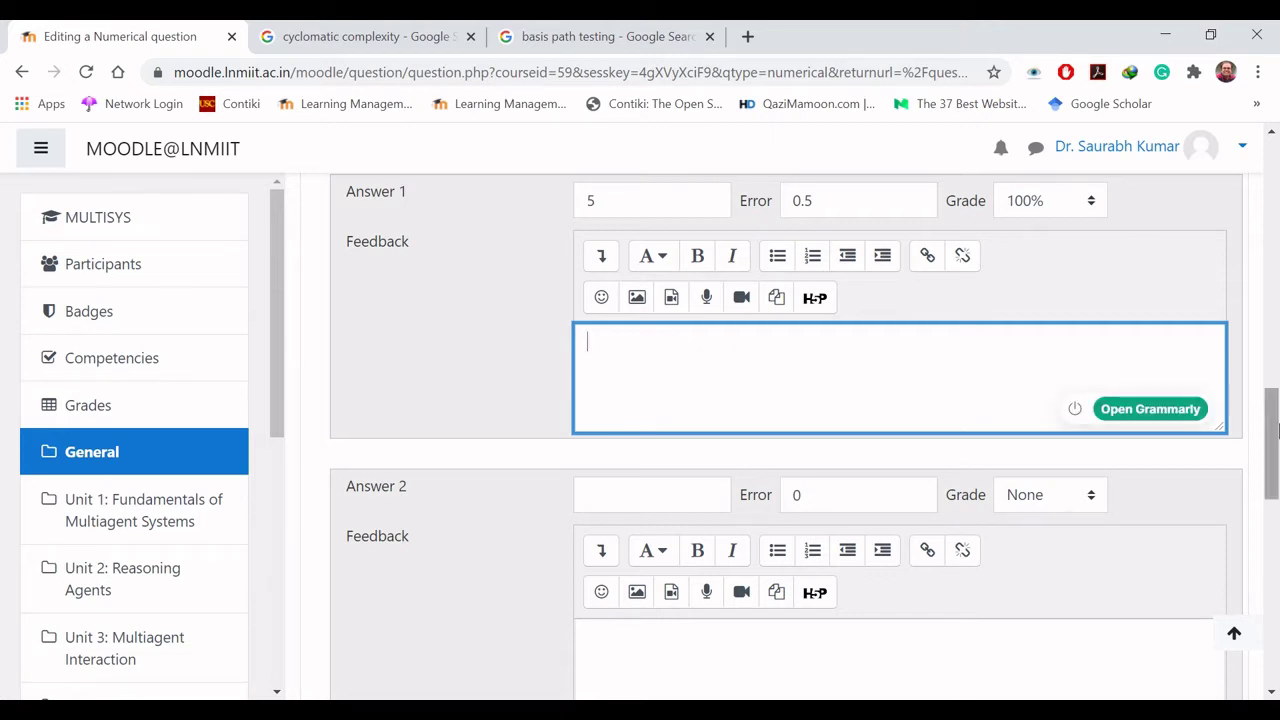
# Step: Enter Answer 2 as 4 with error 0.5, and Answer 3 as 6
pyautogui.moveTo(1273, 428); pyautogui.dragTo(1273, 478)
pyautogui.click(649, 234)
pyautogui.write('4')
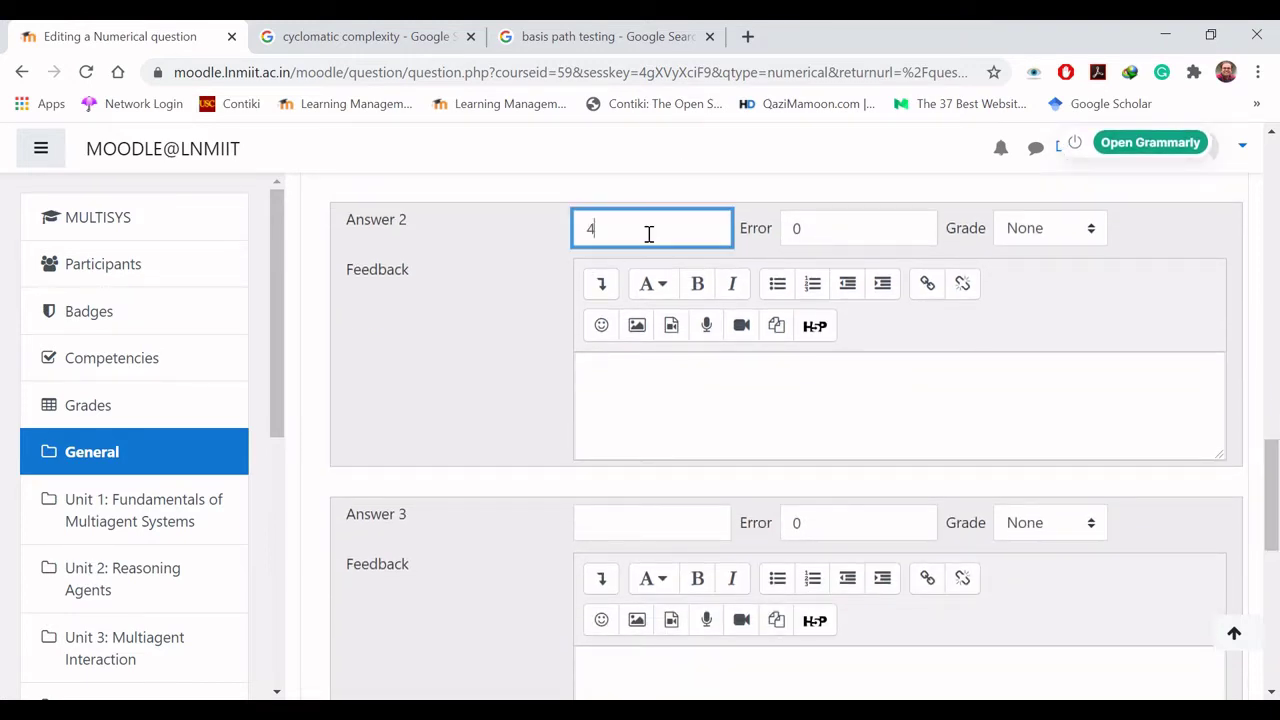
pyautogui.moveTo(798, 227); pyautogui.dragTo(783, 233)
pyautogui.write('0.5')
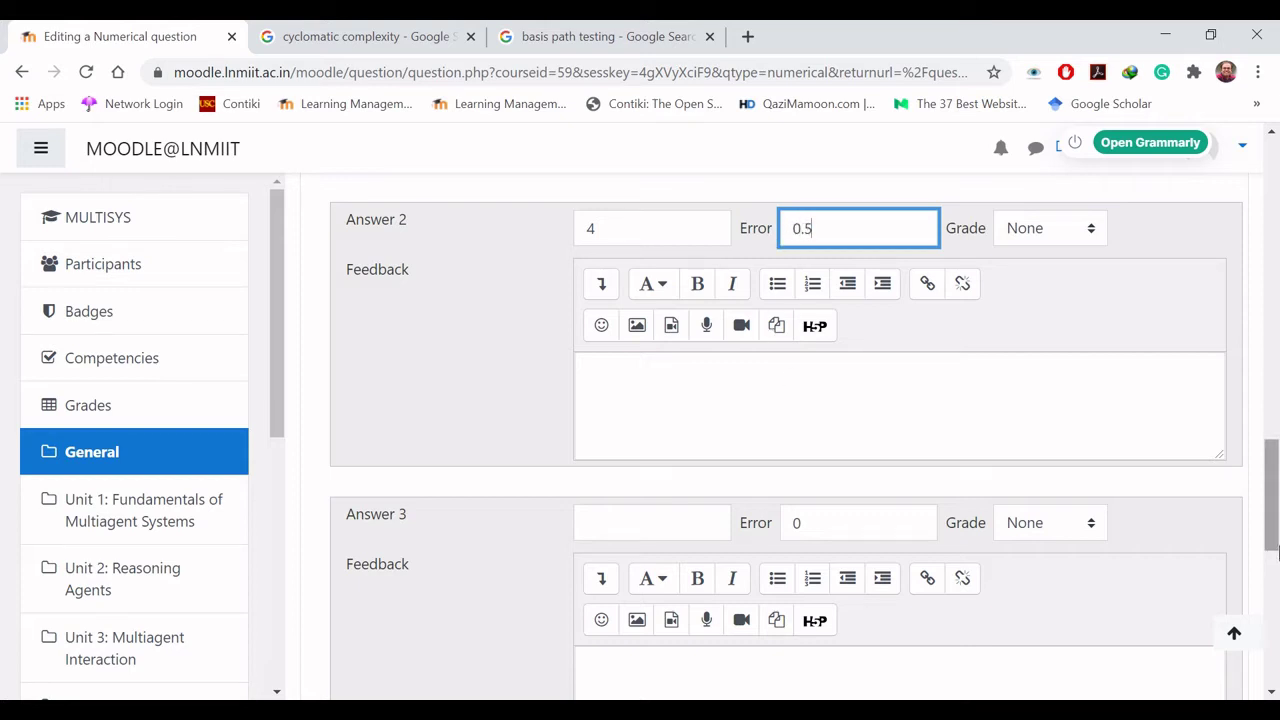
pyautogui.scroll(-3, 1277, 553)
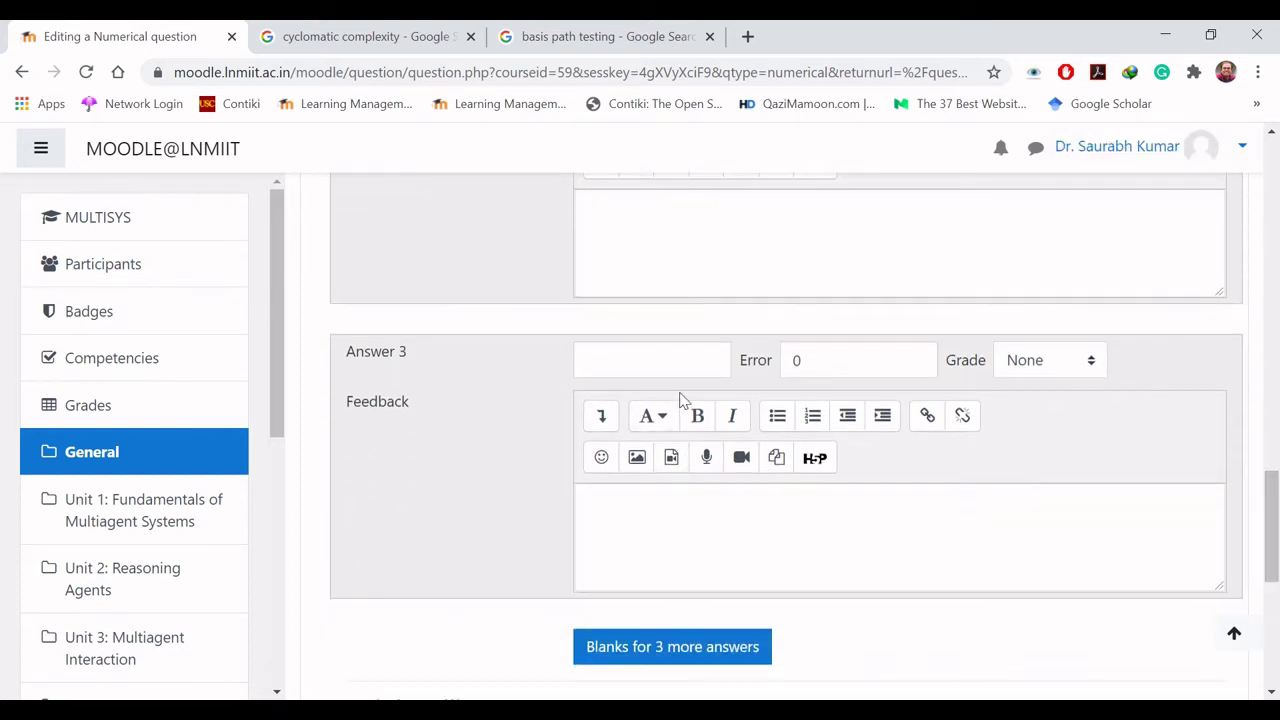
pyautogui.click(671, 364)
pyautogui.write('4.5')
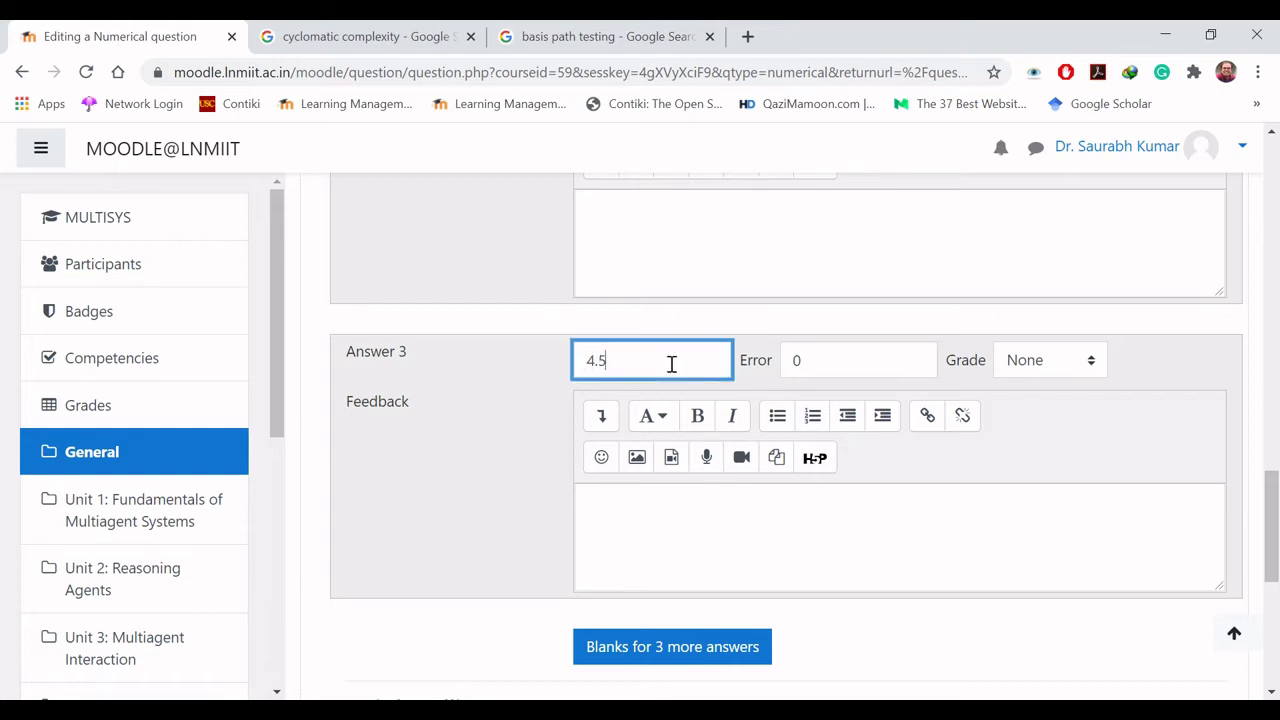
pyautogui.press('BackSpace')
pyautogui.press('BackSpace')
pyautogui.press('BackSpace')
pyautogui.write('6')
pyautogui.moveTo(1272, 529); pyautogui.dragTo(1275, 585)
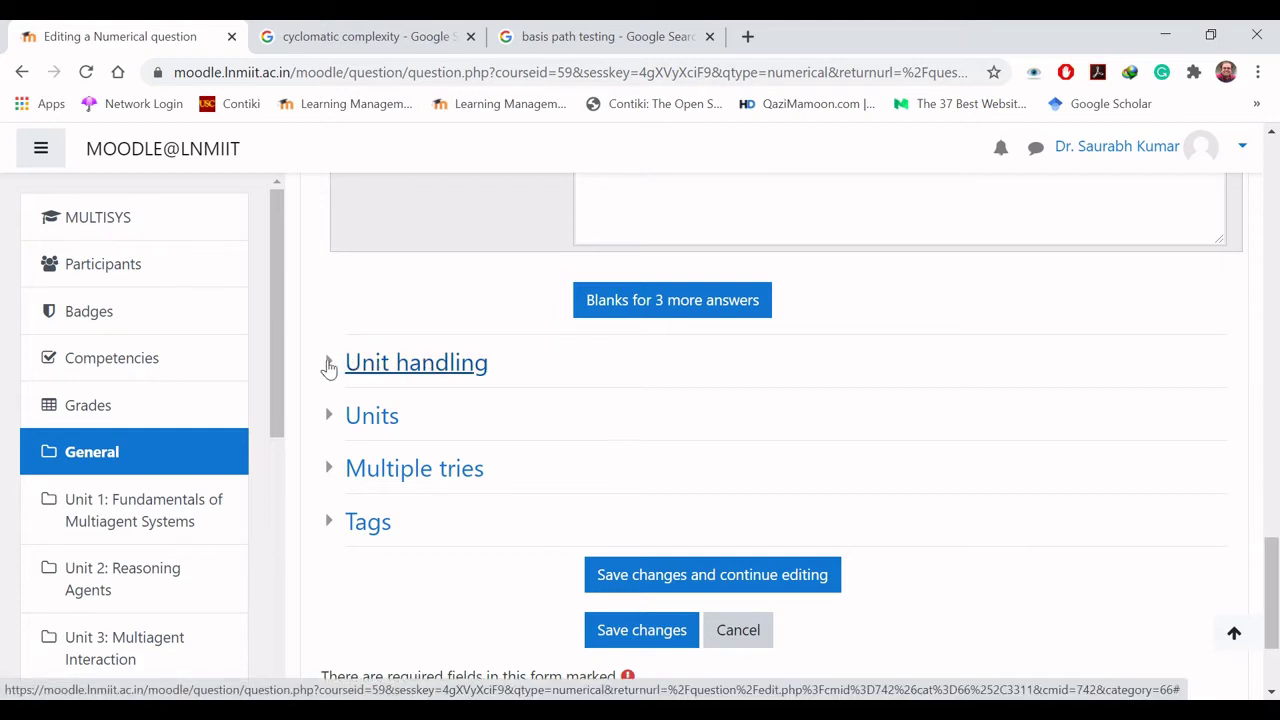
# Step: Make the unit required and graded, entered through a multiple choice selection
pyautogui.click(329, 368)
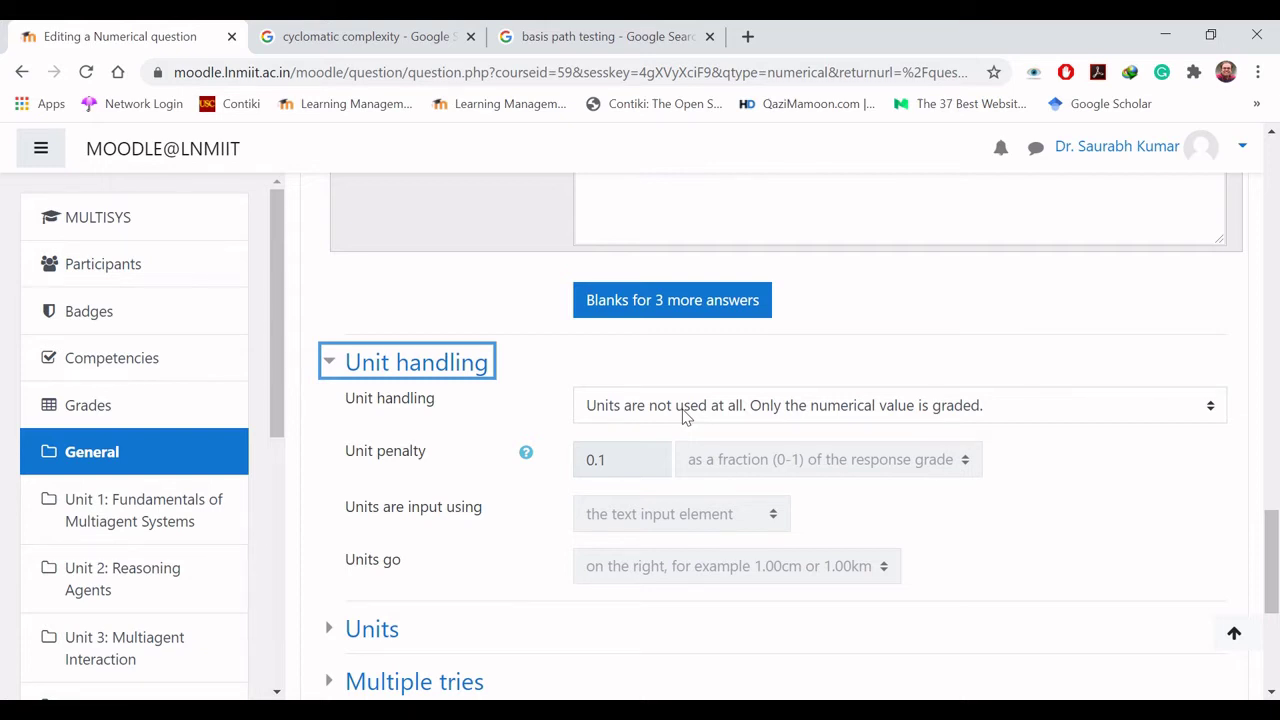
pyautogui.click(618, 418)
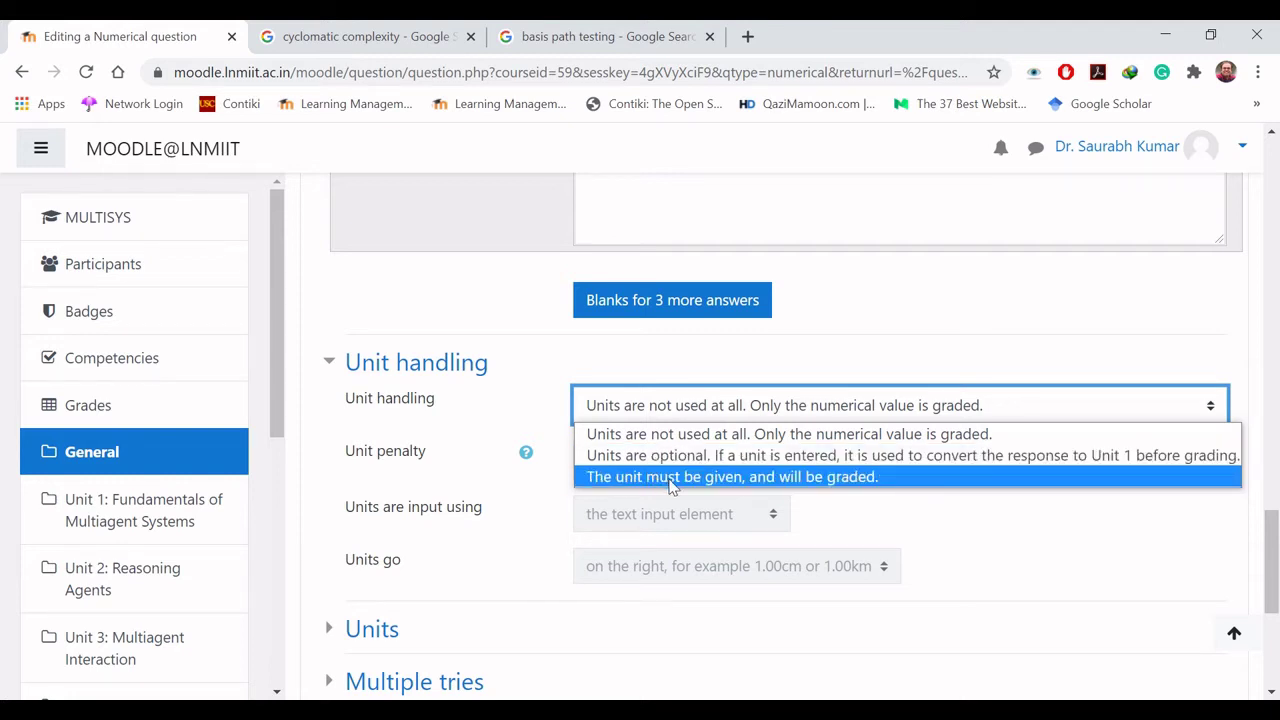
pyautogui.click(673, 485)
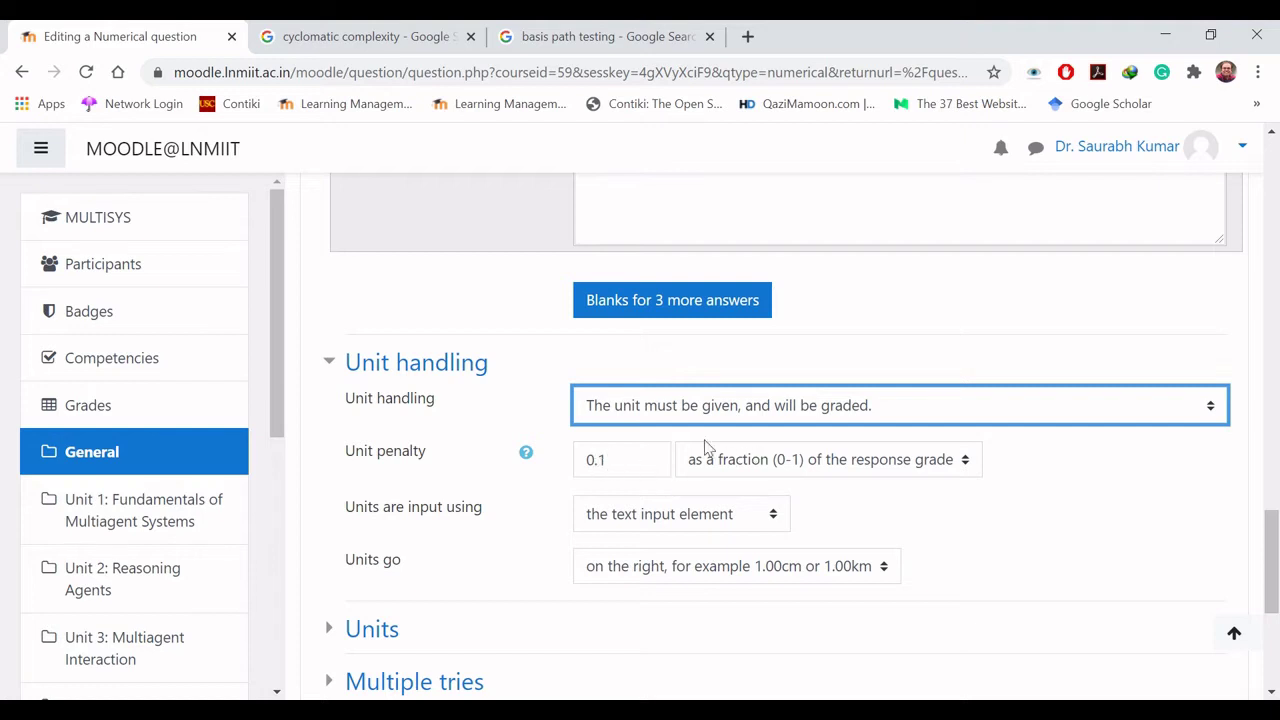
pyautogui.click(677, 410)
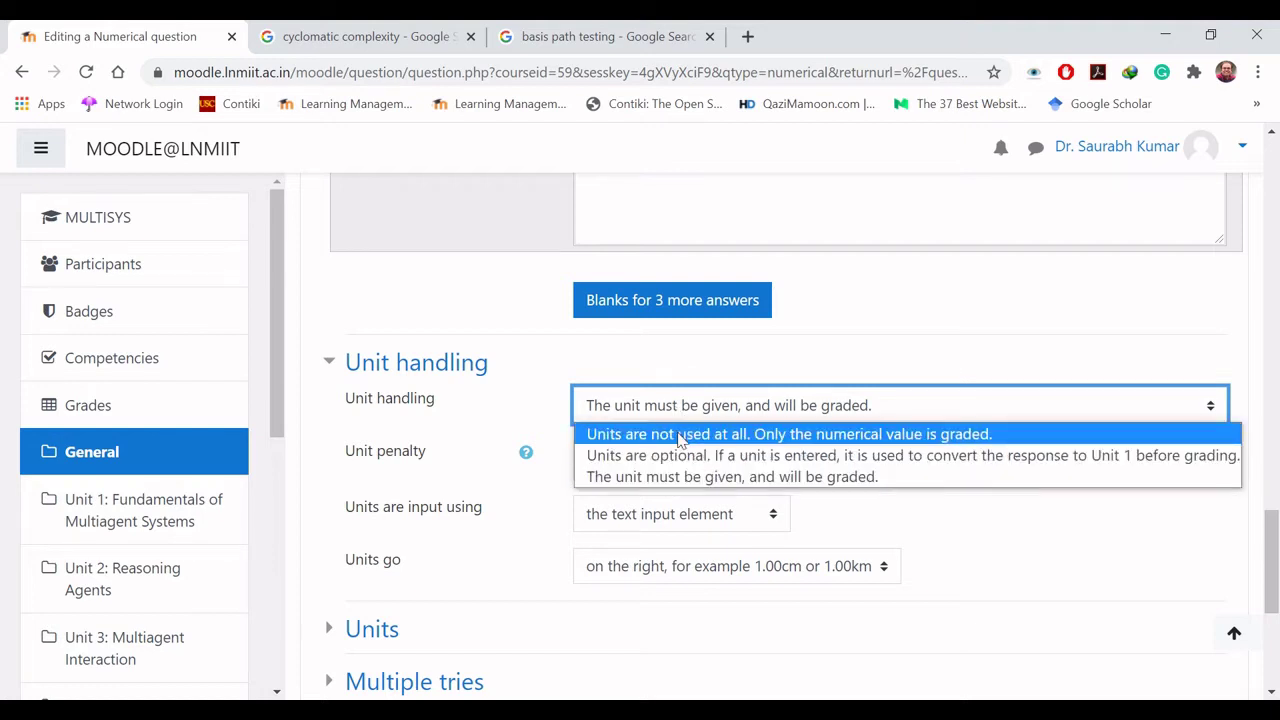
pyautogui.click(680, 436)
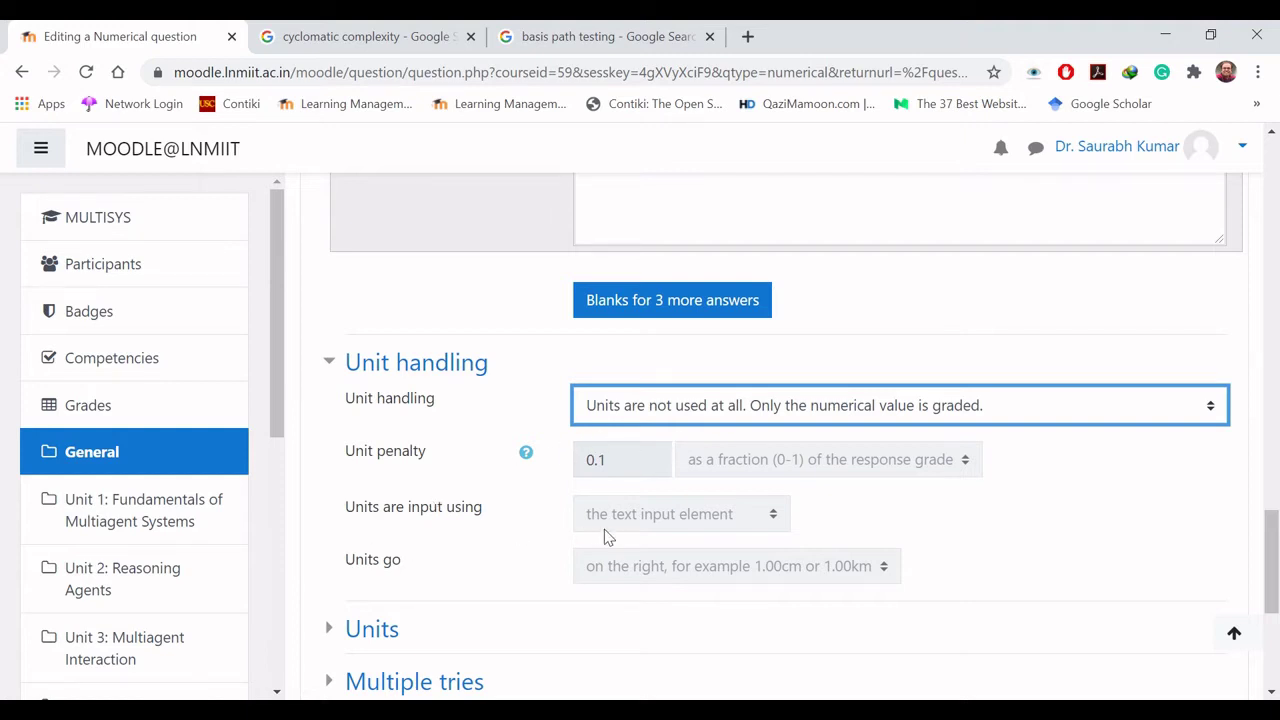
pyautogui.click(796, 410)
pyautogui.click(776, 478)
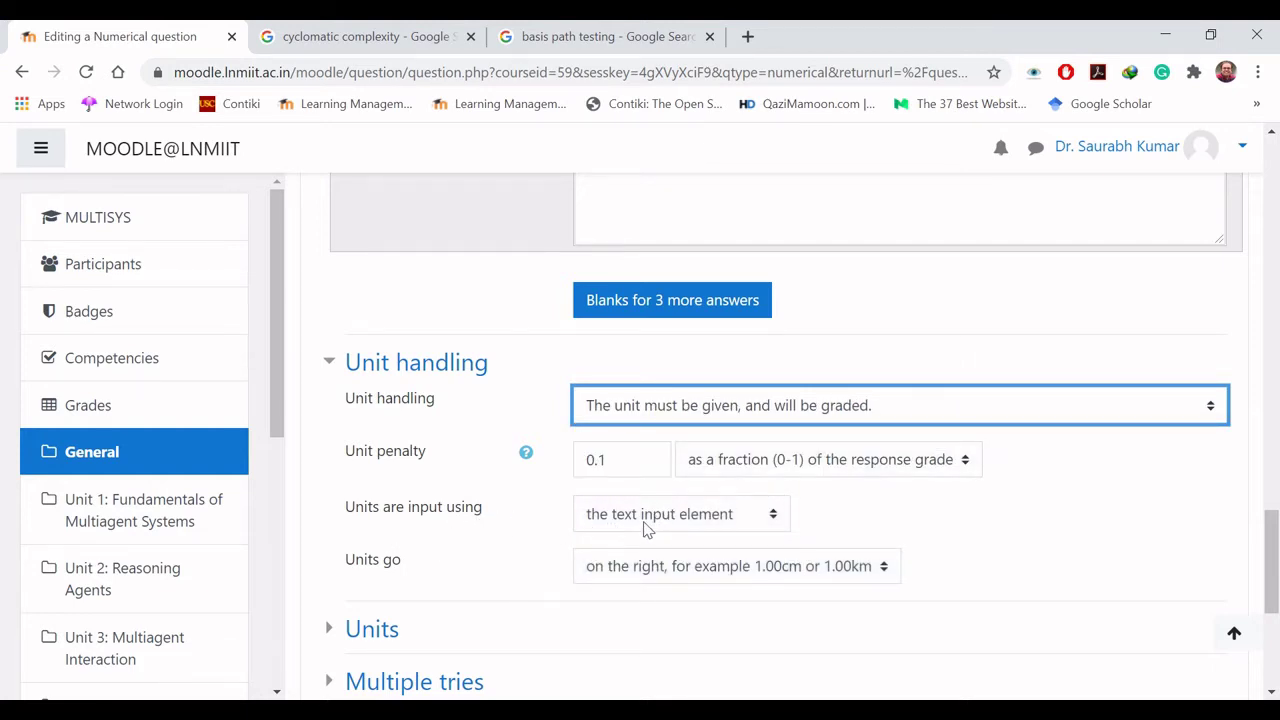
pyautogui.click(690, 528)
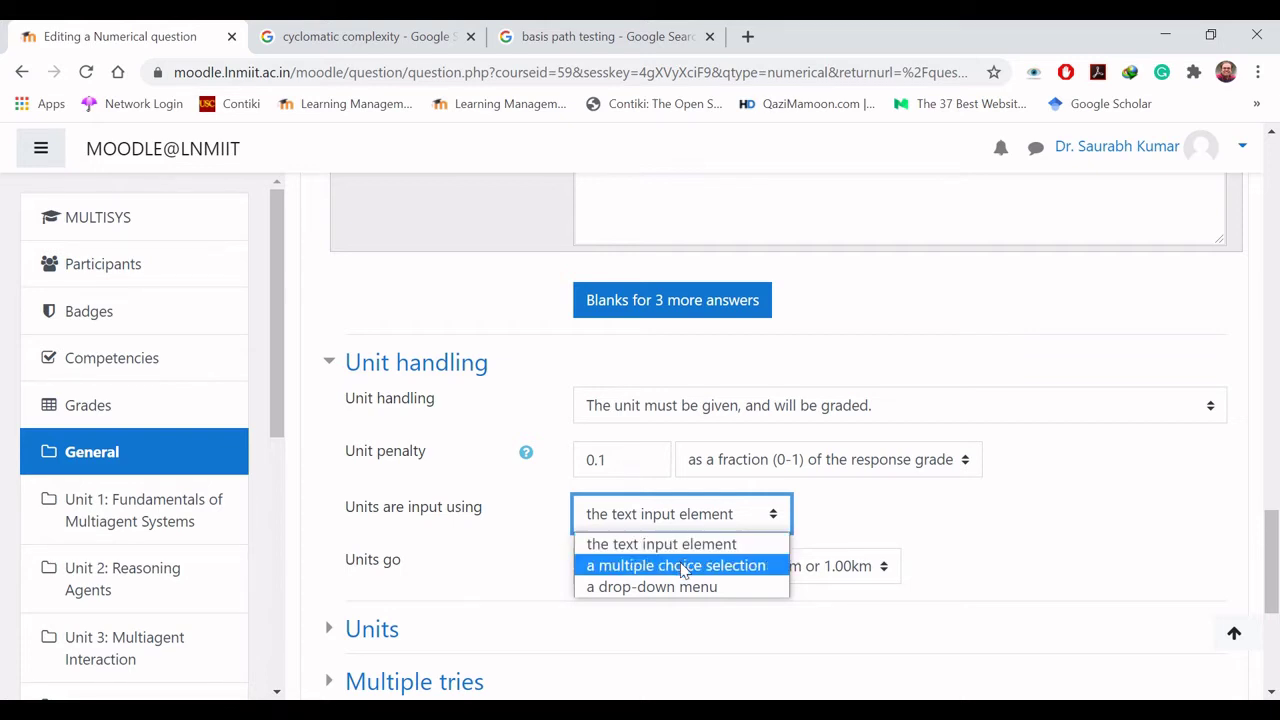
pyautogui.click(683, 567)
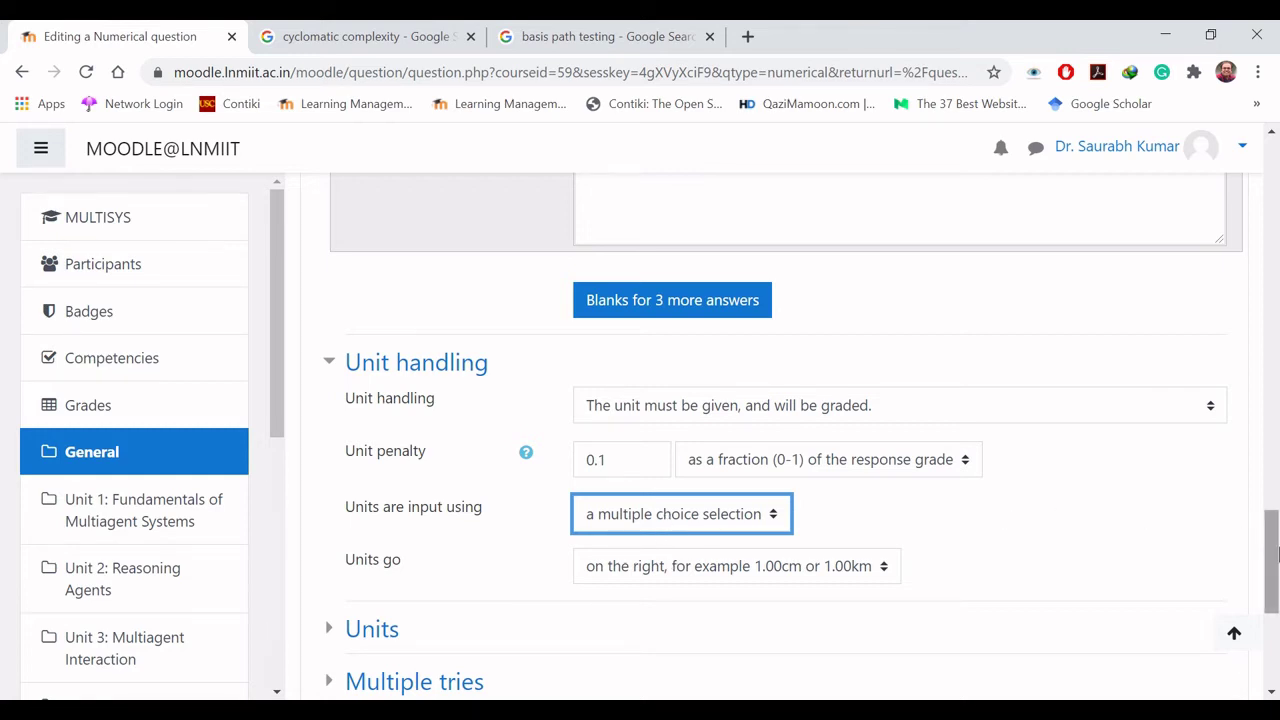
# Step: Set units to a text input element on the right, penalty as a fraction of the grade
pyautogui.moveTo(1276, 555)
pyautogui.mouseDown()
pyautogui.moveTo(1276, 385)
pyautogui.moveTo(1276, 573)
pyautogui.mouseUp()
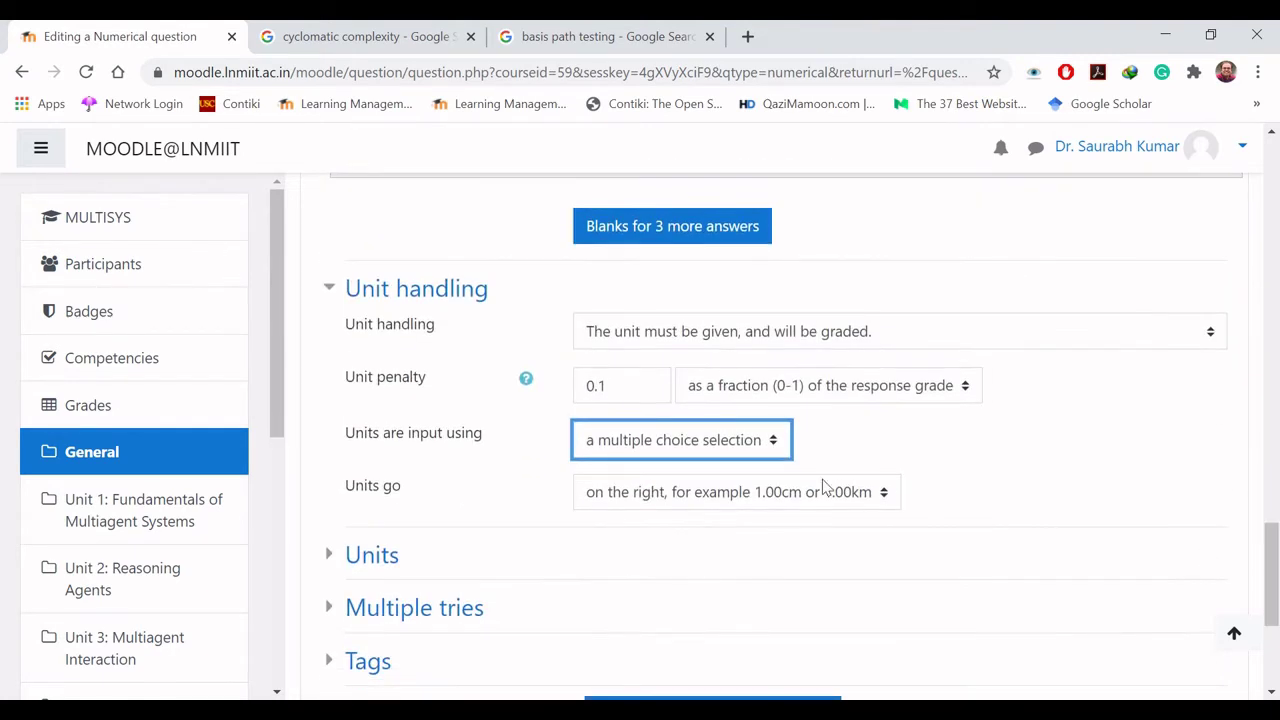
pyautogui.click(728, 442)
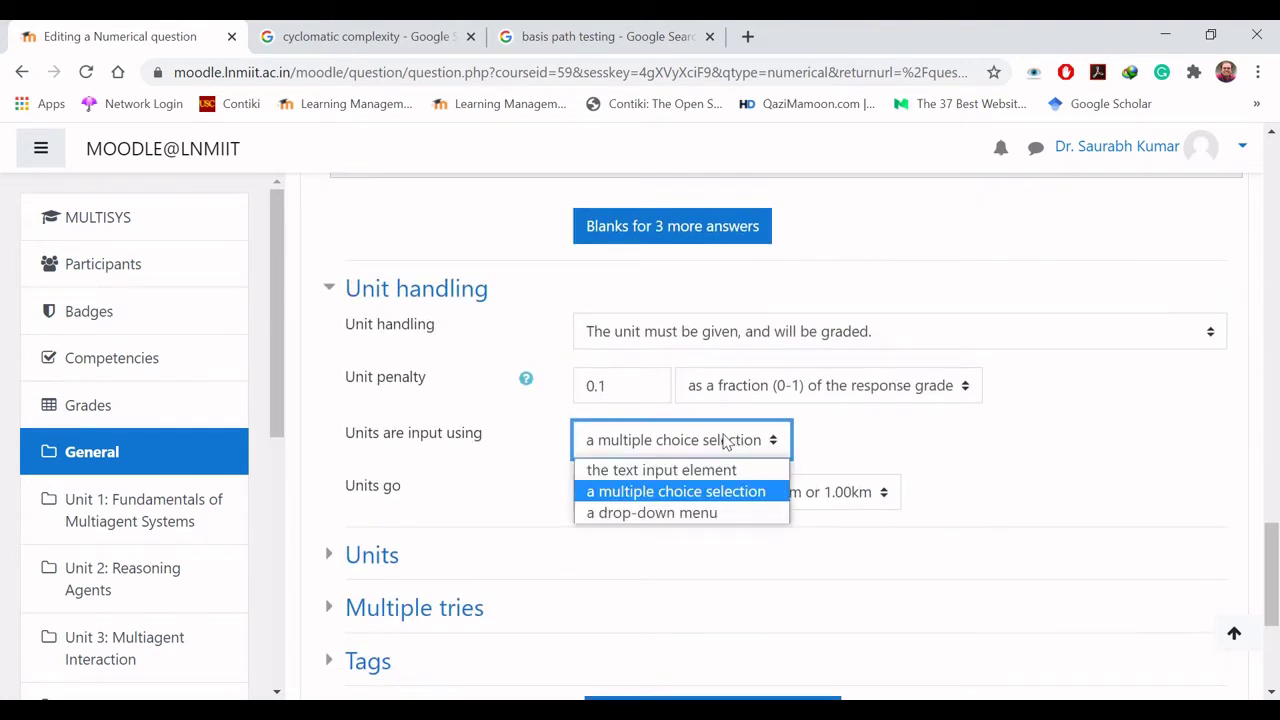
pyautogui.click(688, 517)
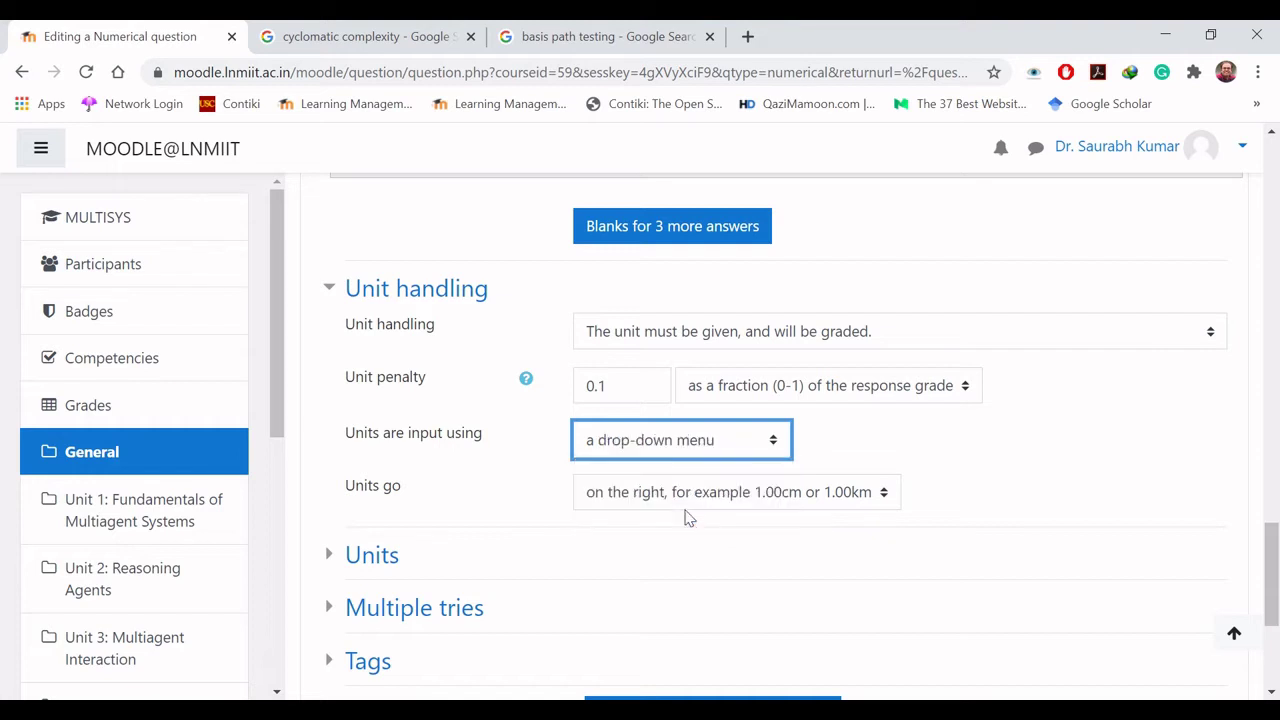
pyautogui.click(690, 445)
pyautogui.click(691, 466)
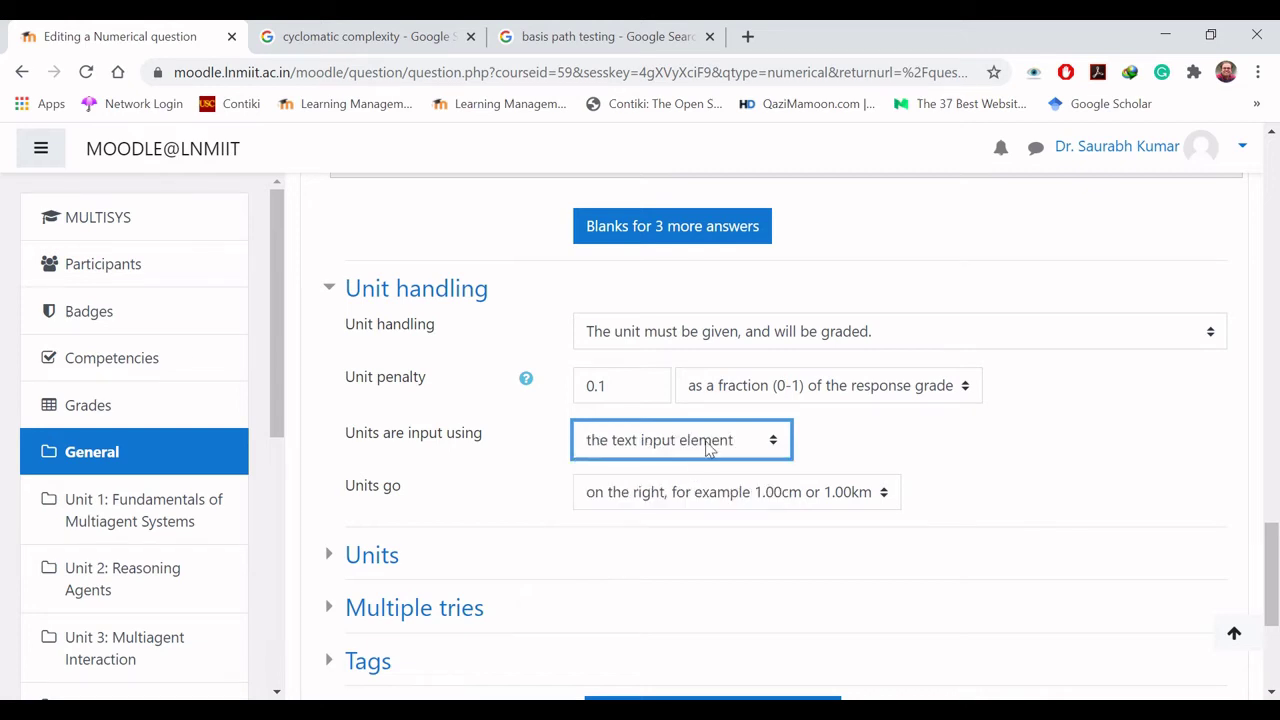
pyautogui.click(650, 494)
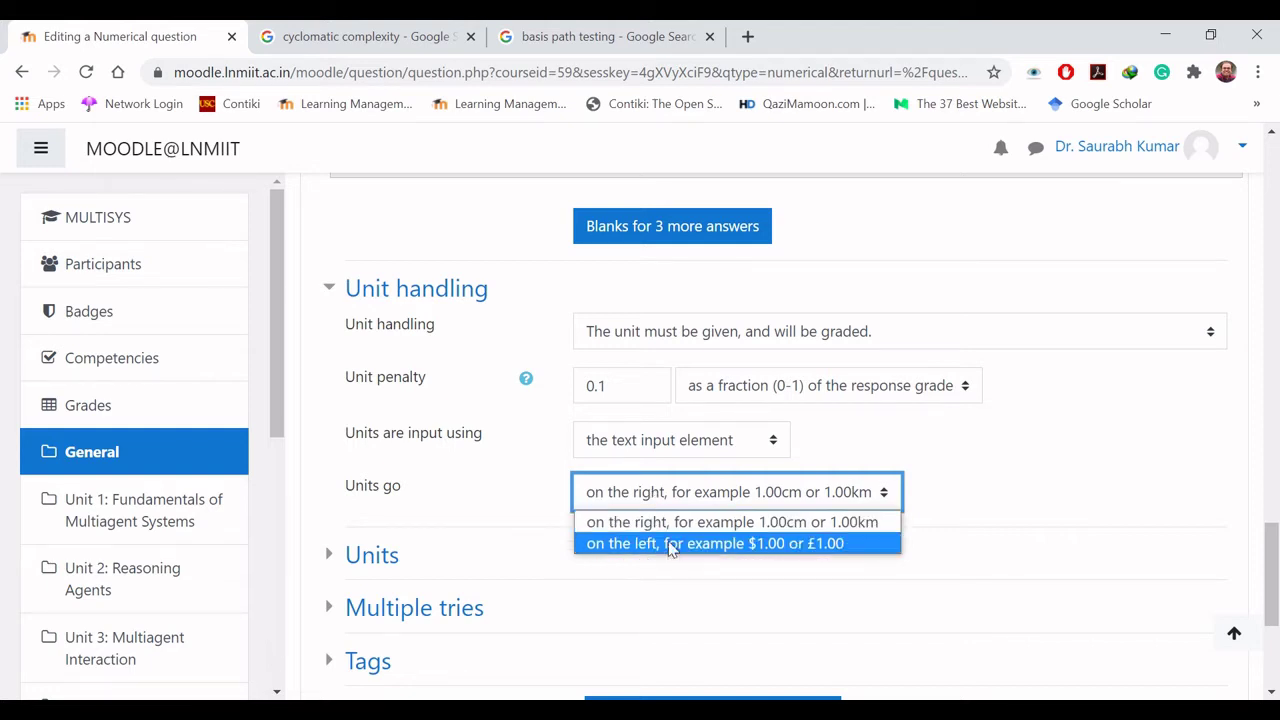
pyautogui.click(676, 494)
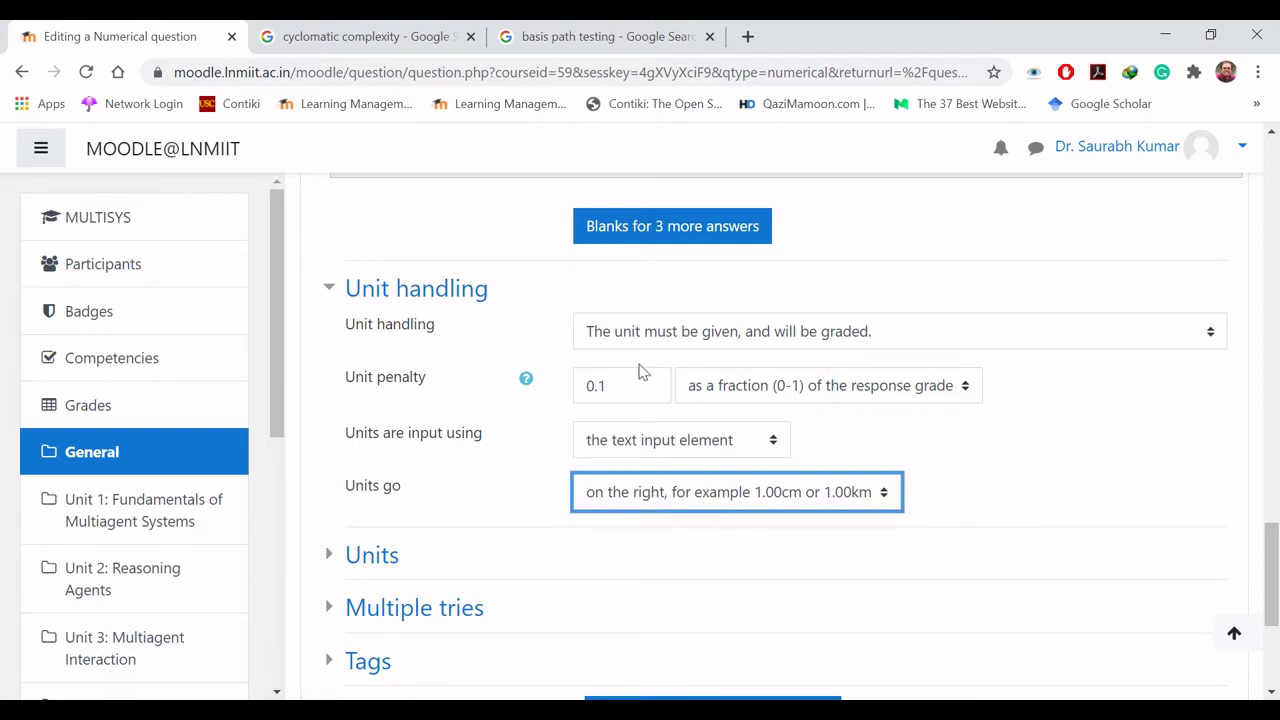
pyautogui.click(698, 390)
pyautogui.click(698, 390)
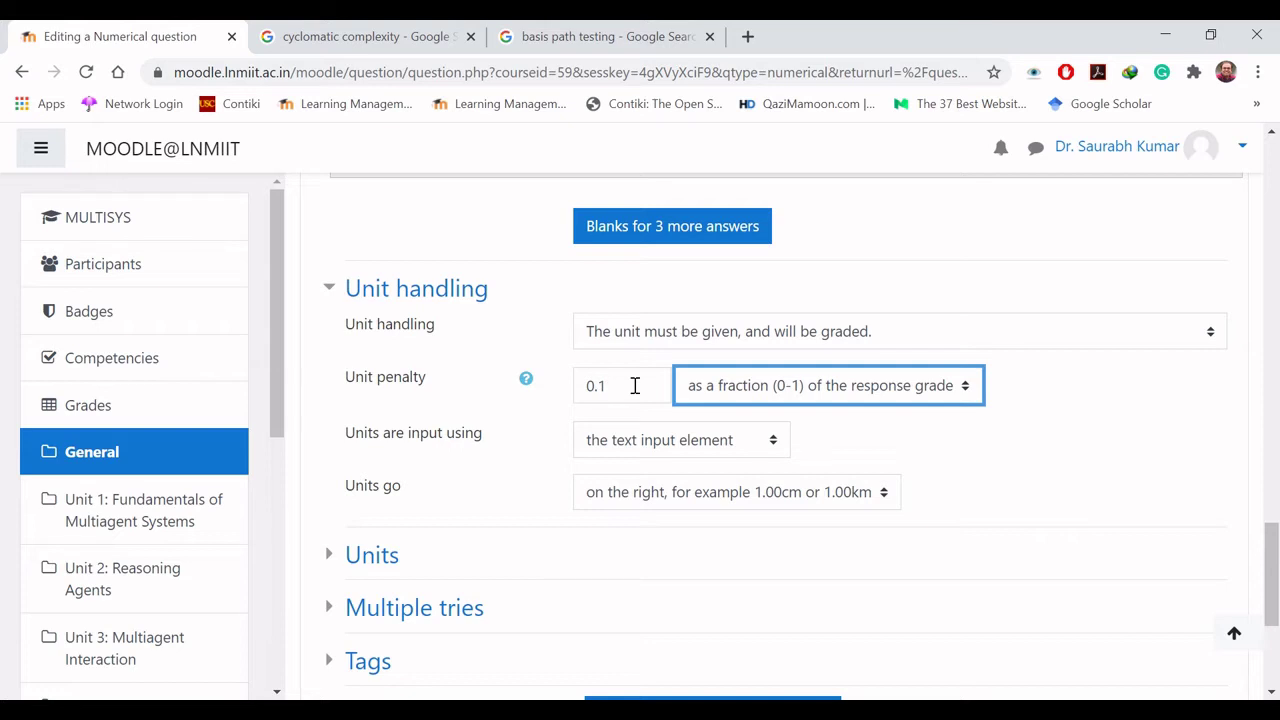
# Step: Switch unit handling to not use units, grading only the numerical value
pyautogui.click(696, 344)
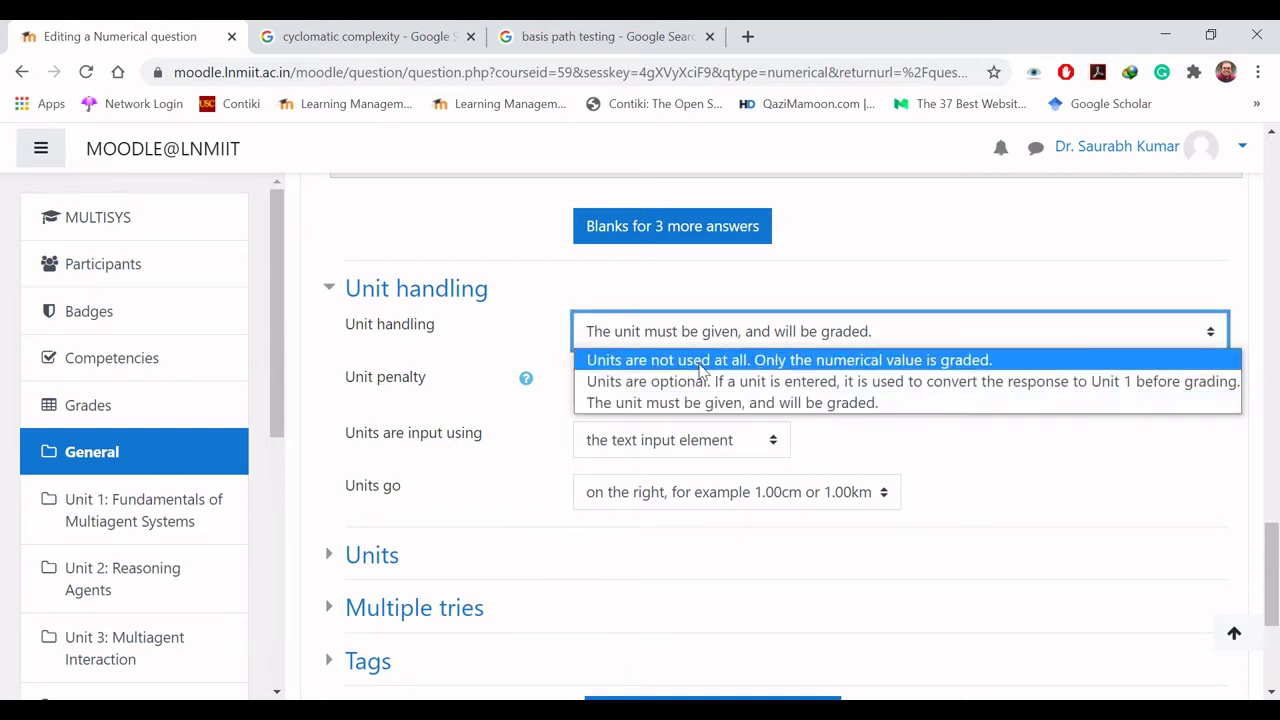
pyautogui.click(703, 368)
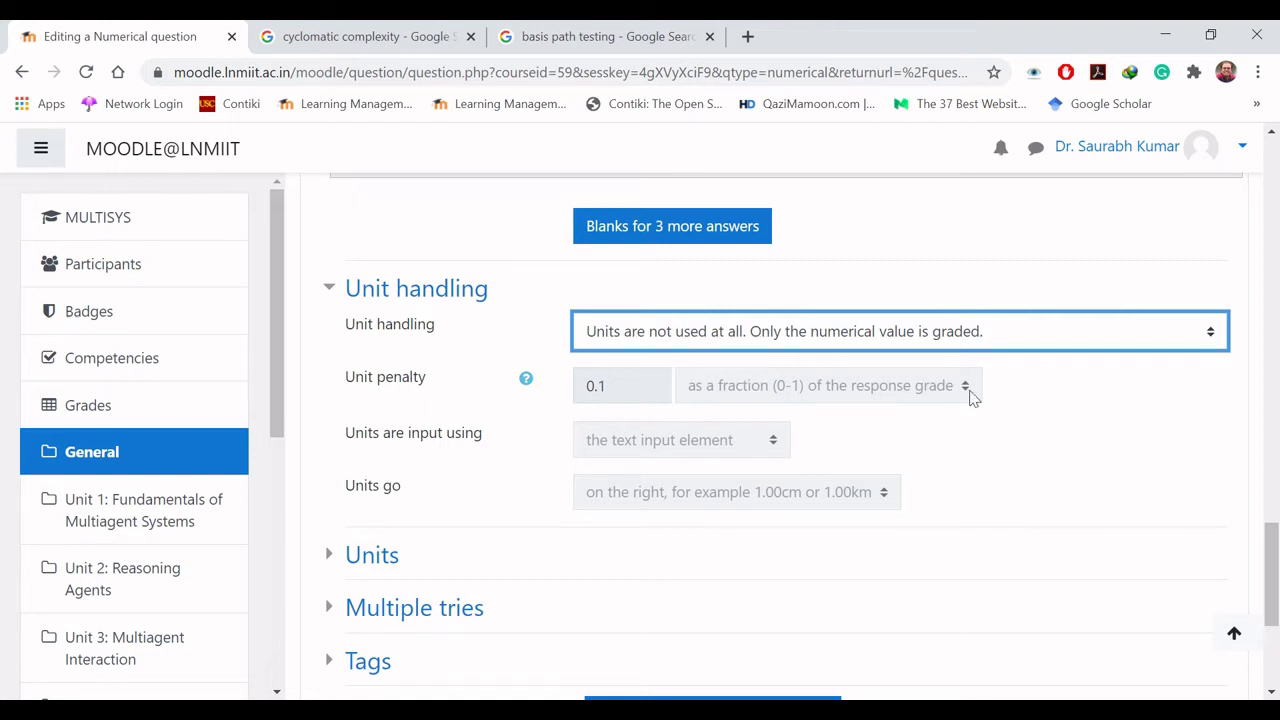
pyautogui.click(1010, 412)
# Step: Expand the Units section further down the numerical question form
pyautogui.scroll(-3, 1275, 570)
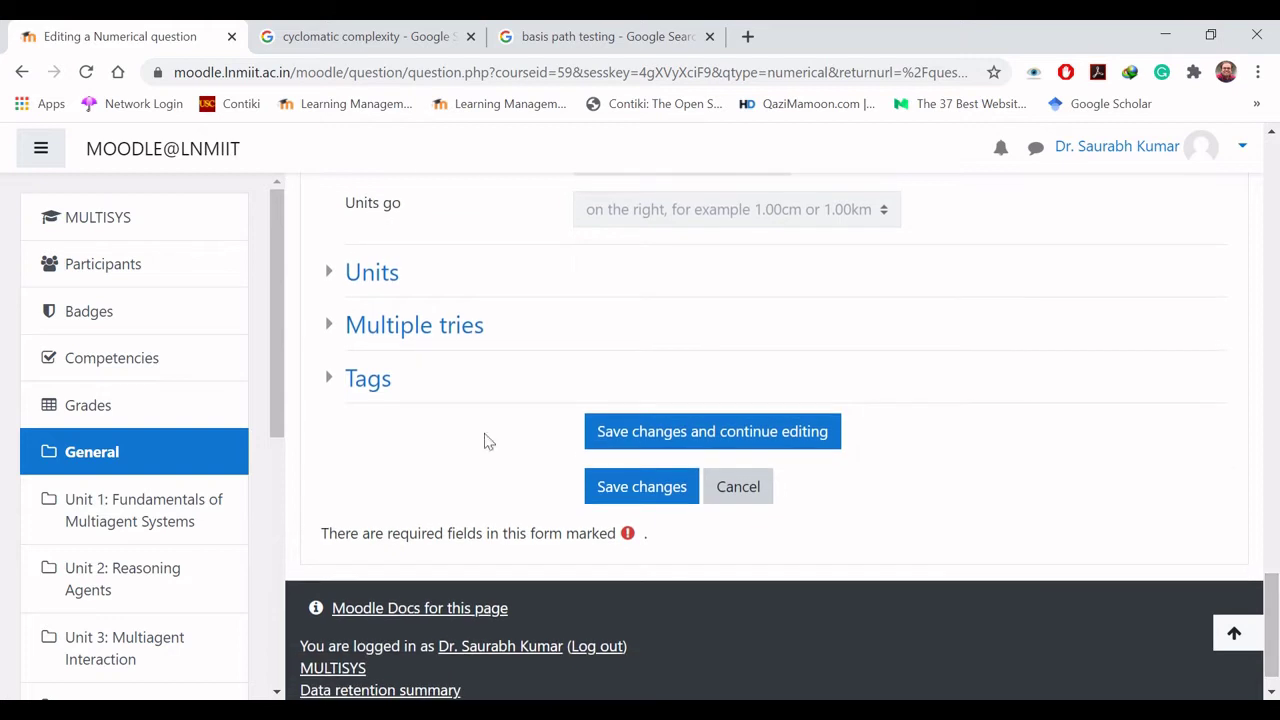
pyautogui.click(326, 277)
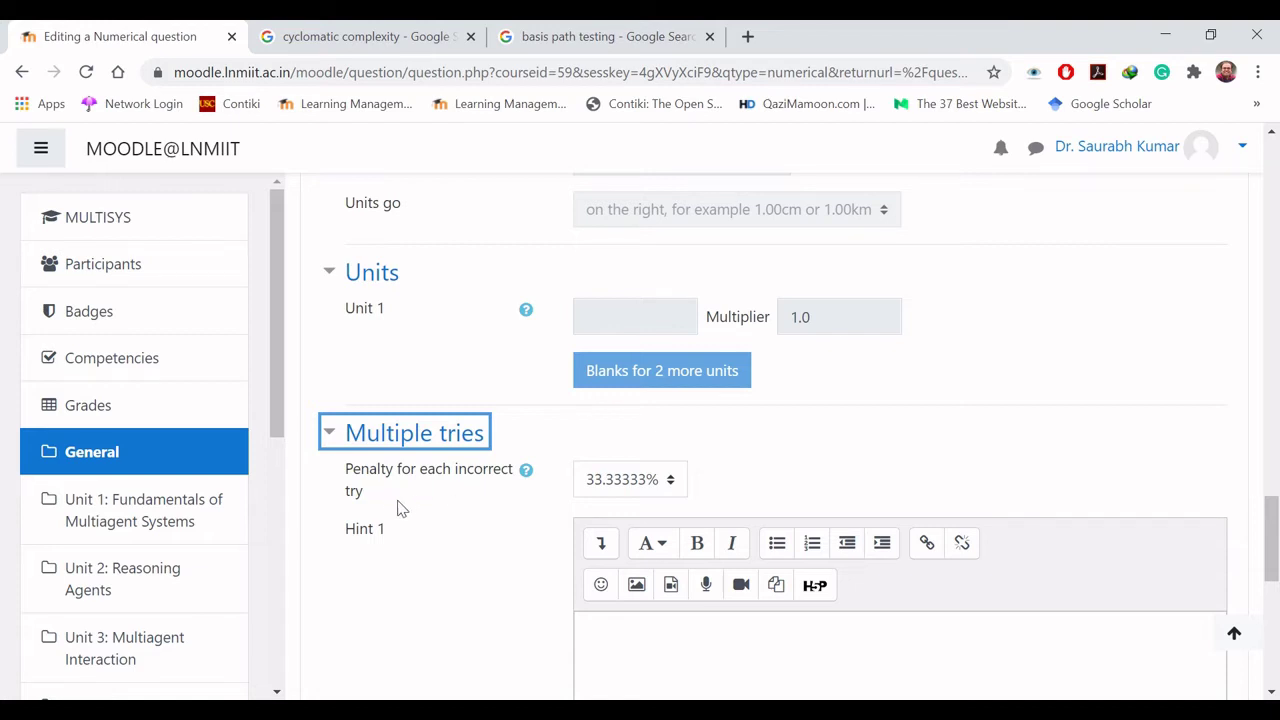
# Step: Keep the 33.33333% penalty per incorrect try and save the Numerical question
pyautogui.click(665, 490)
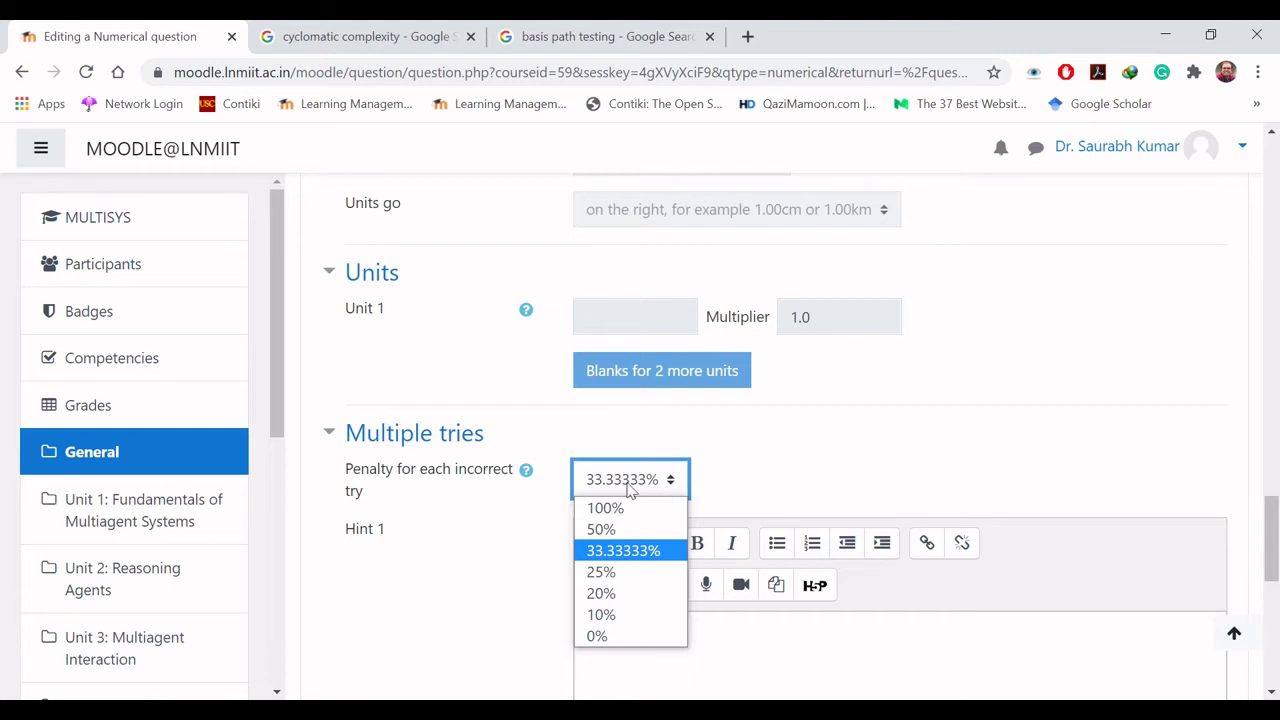
pyautogui.click(668, 485)
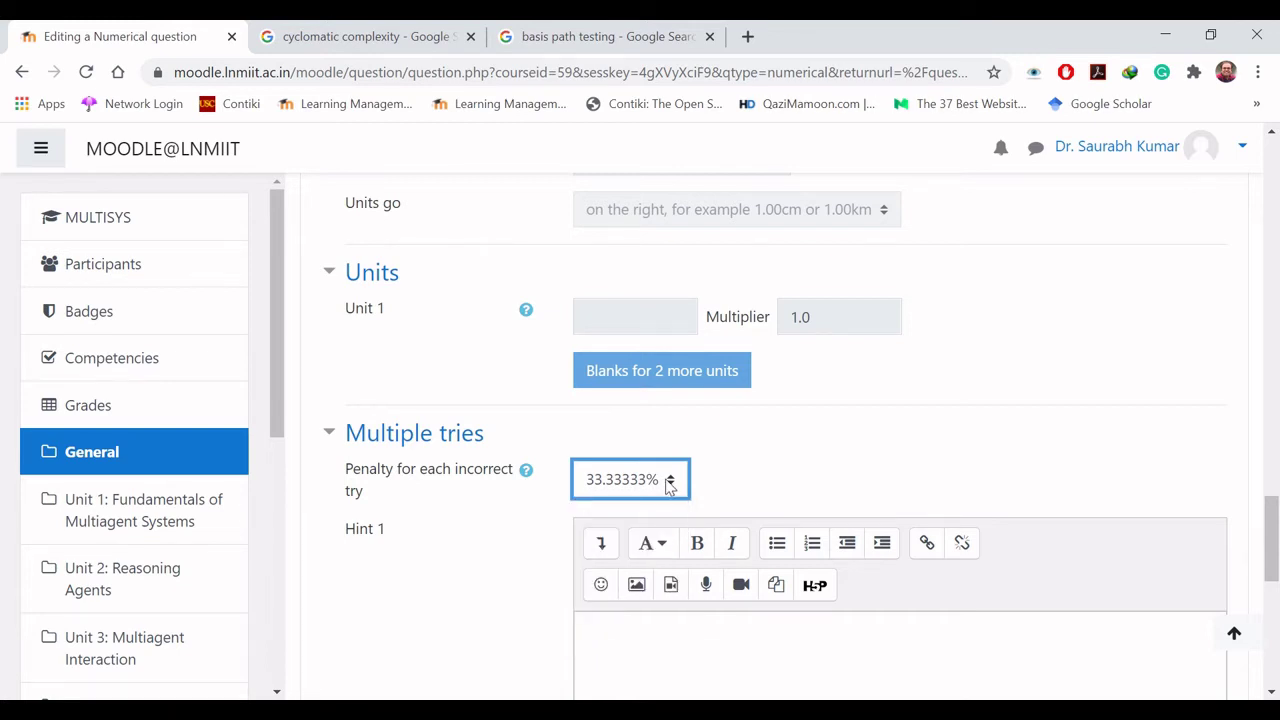
pyautogui.click(463, 566)
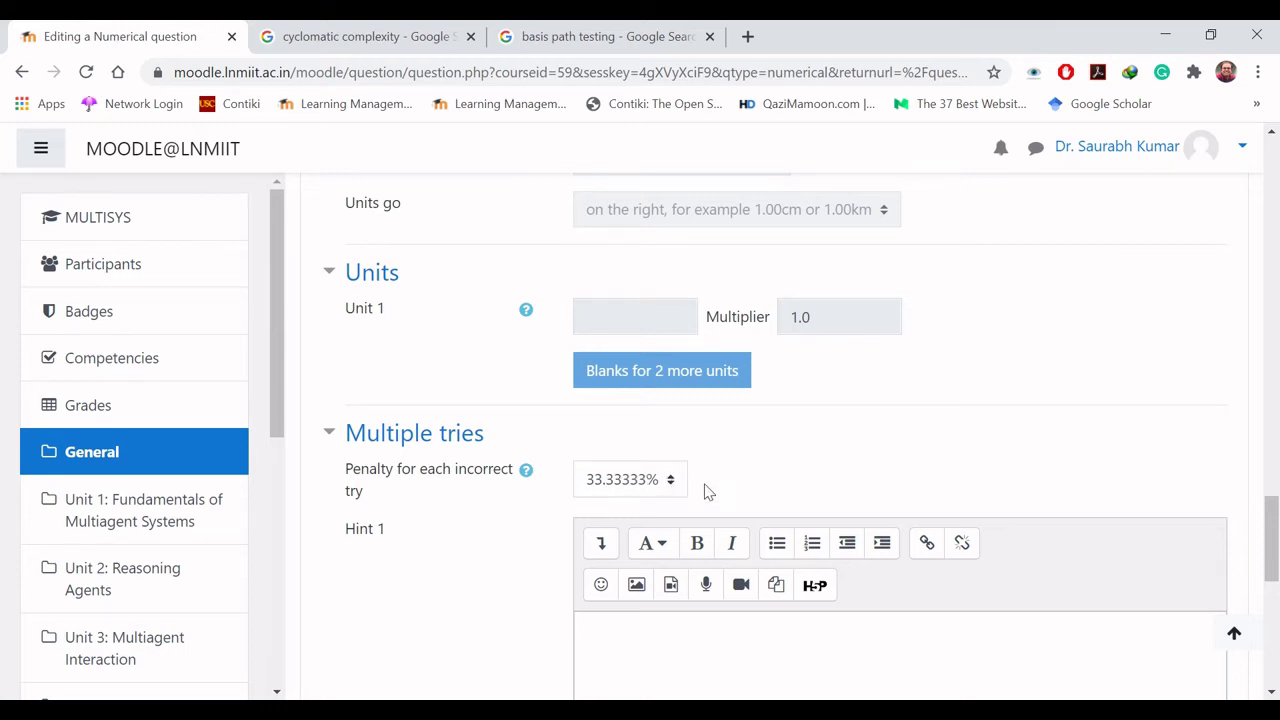
pyautogui.moveTo(1268, 567); pyautogui.dragTo(1272, 607)
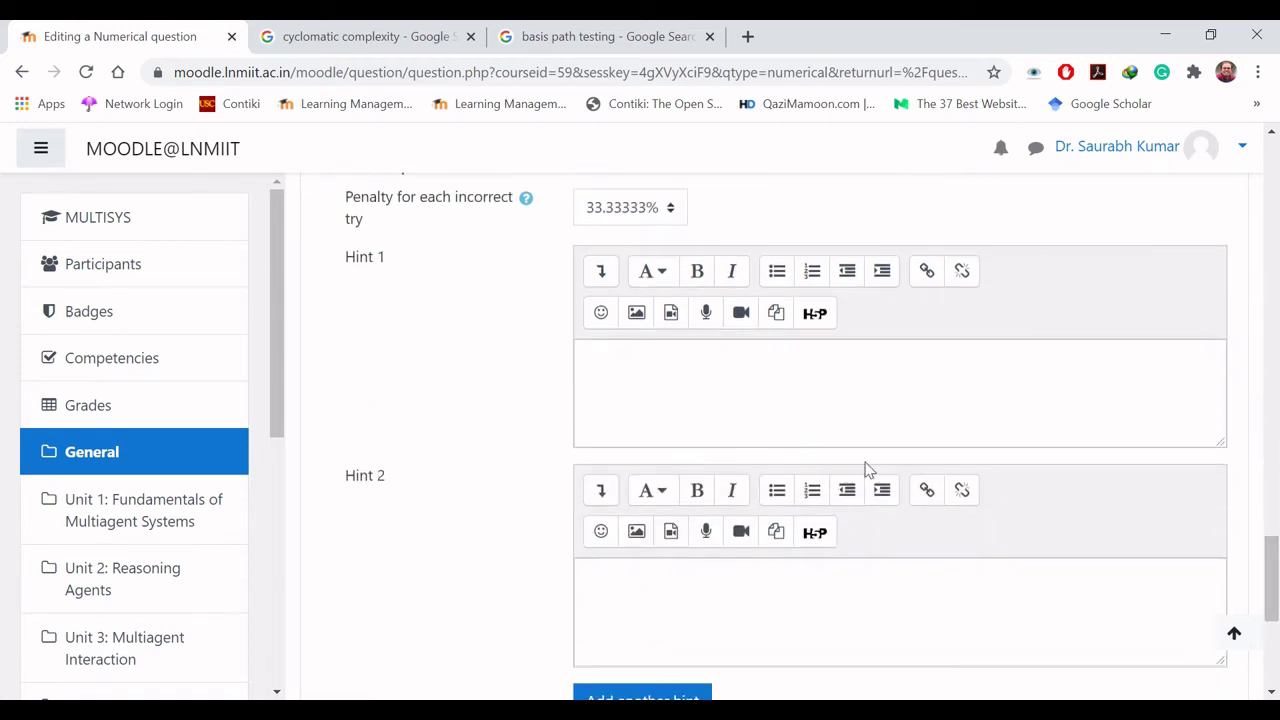
pyautogui.click(733, 392)
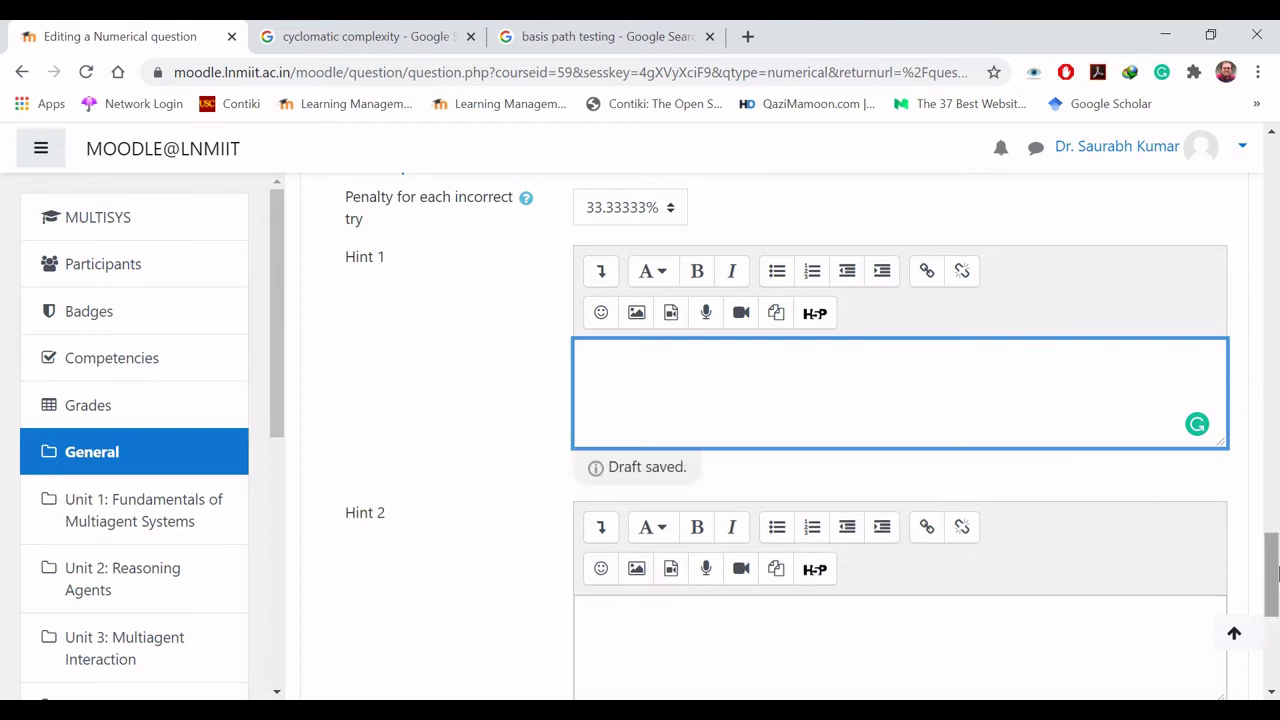
pyautogui.moveTo(1274, 609); pyautogui.dragTo(1275, 648)
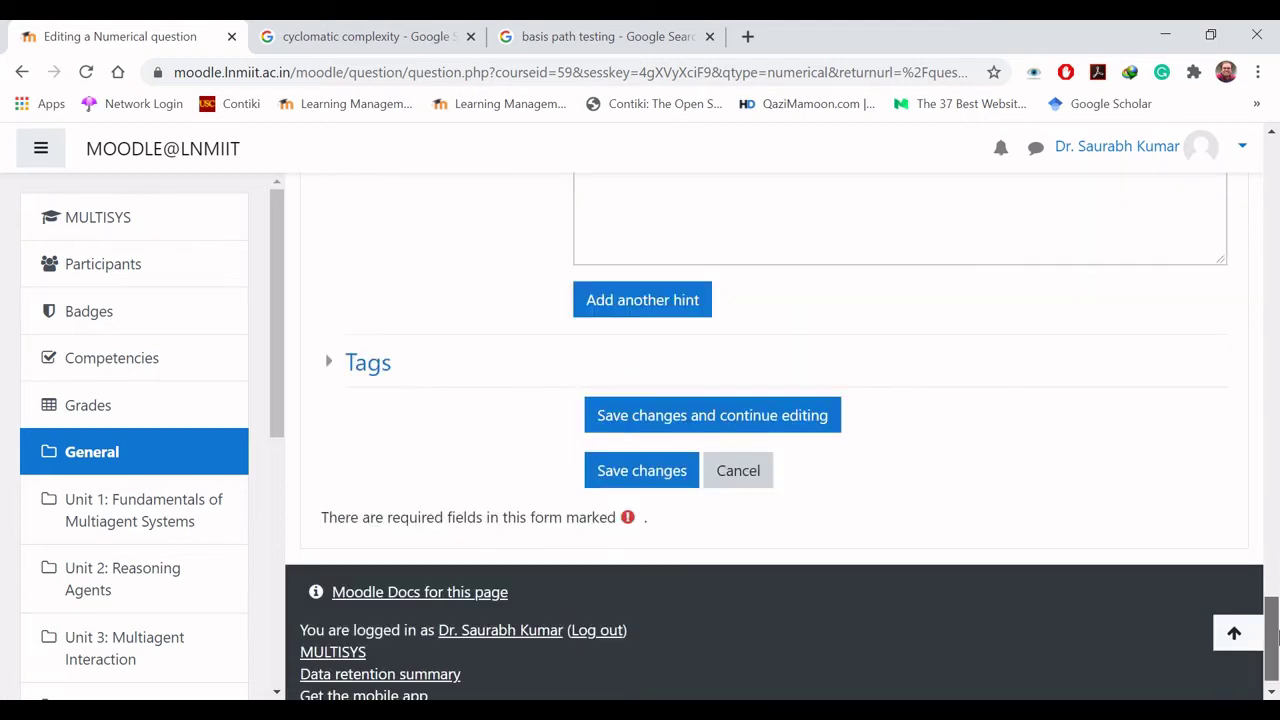
pyautogui.click(648, 480)
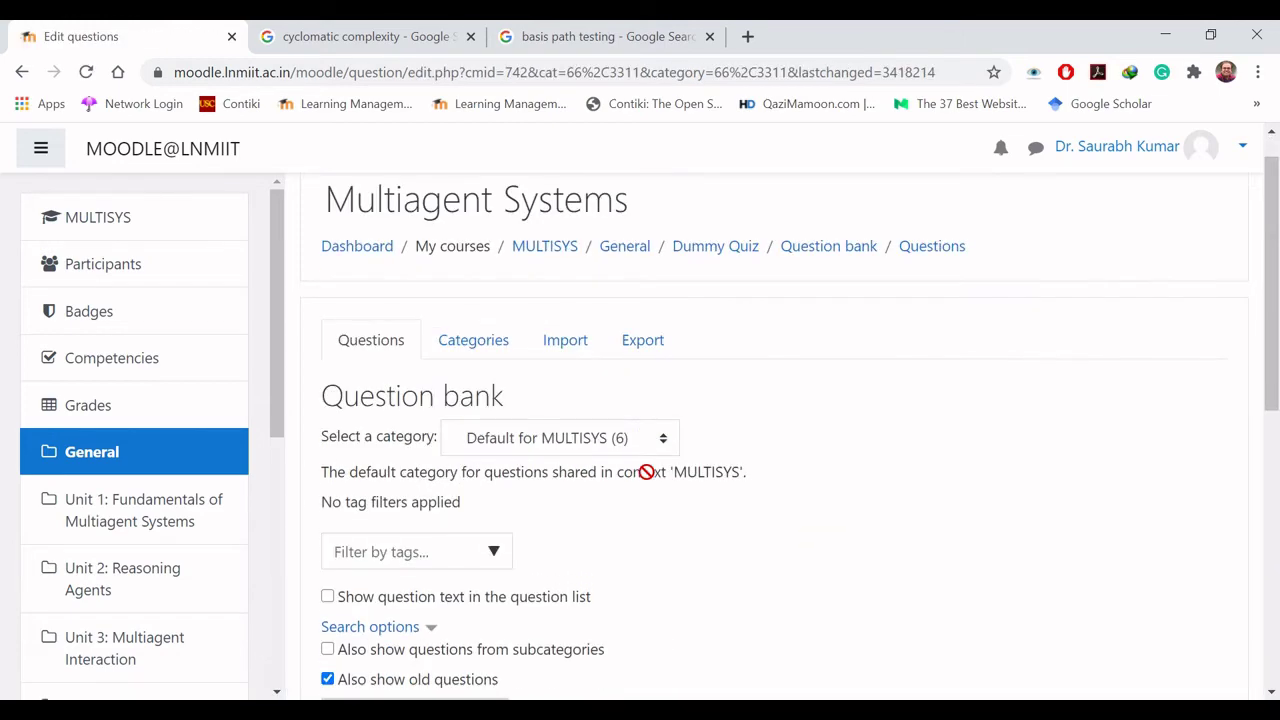
# Step: Preview the Numerical question in a new tab and submit the answer 5
pyautogui.click(666, 452)
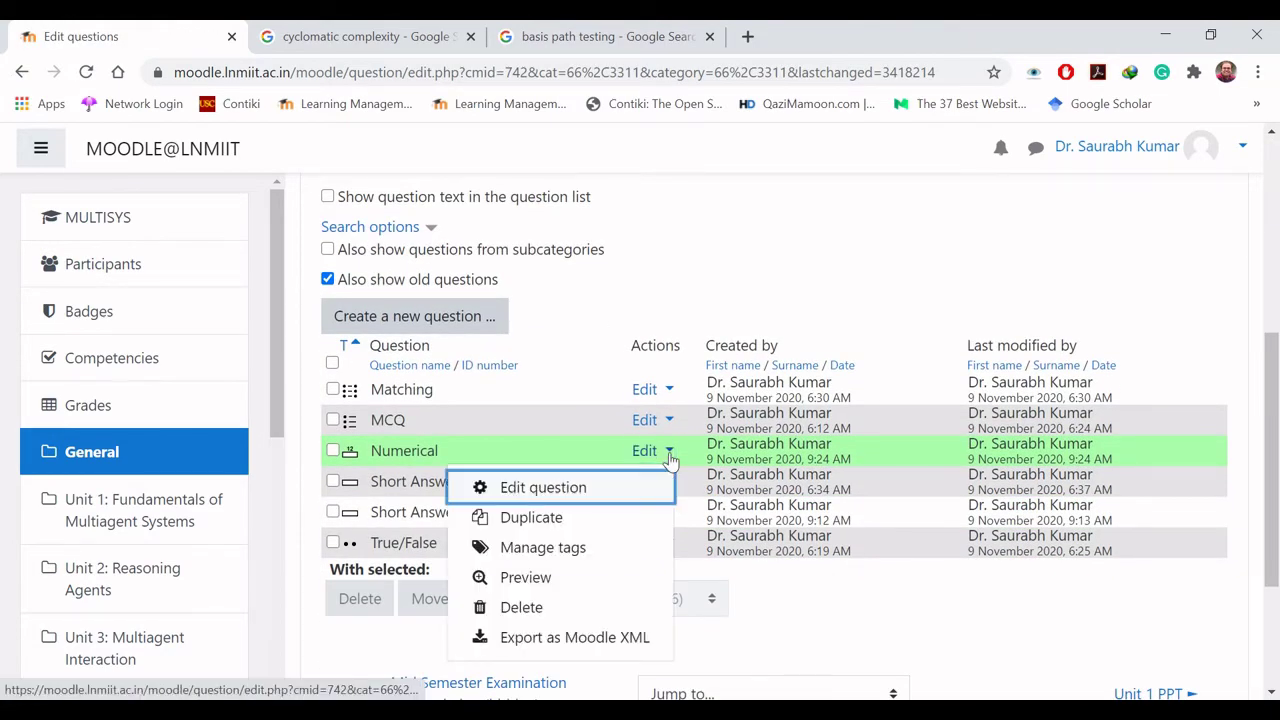
pyautogui.click(563, 580)
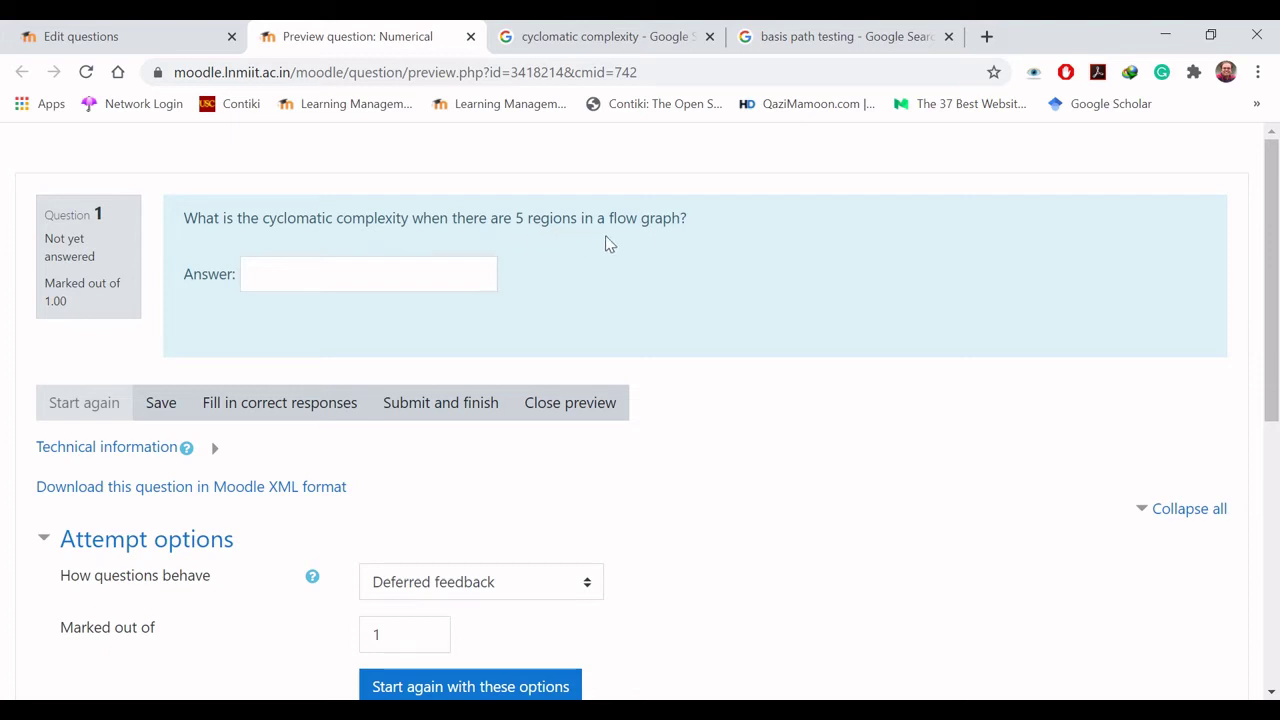
pyautogui.click(441, 270)
pyautogui.write('5')
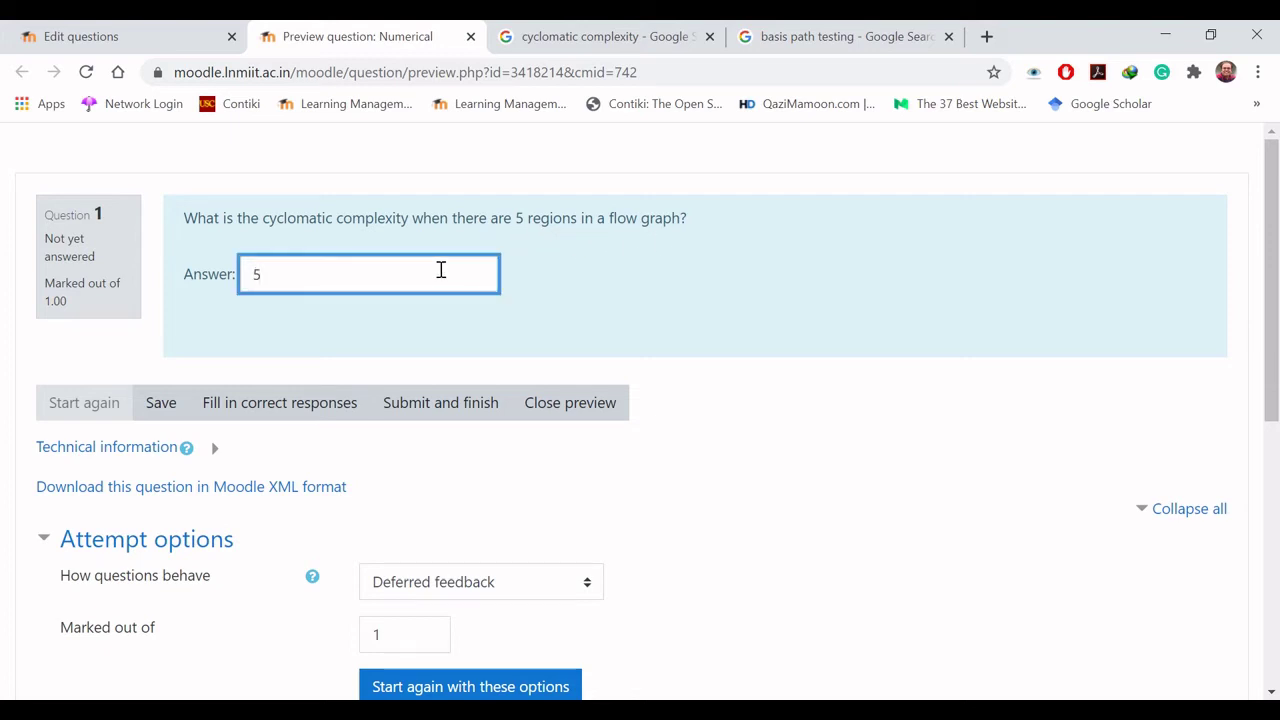
pyautogui.click(452, 402)
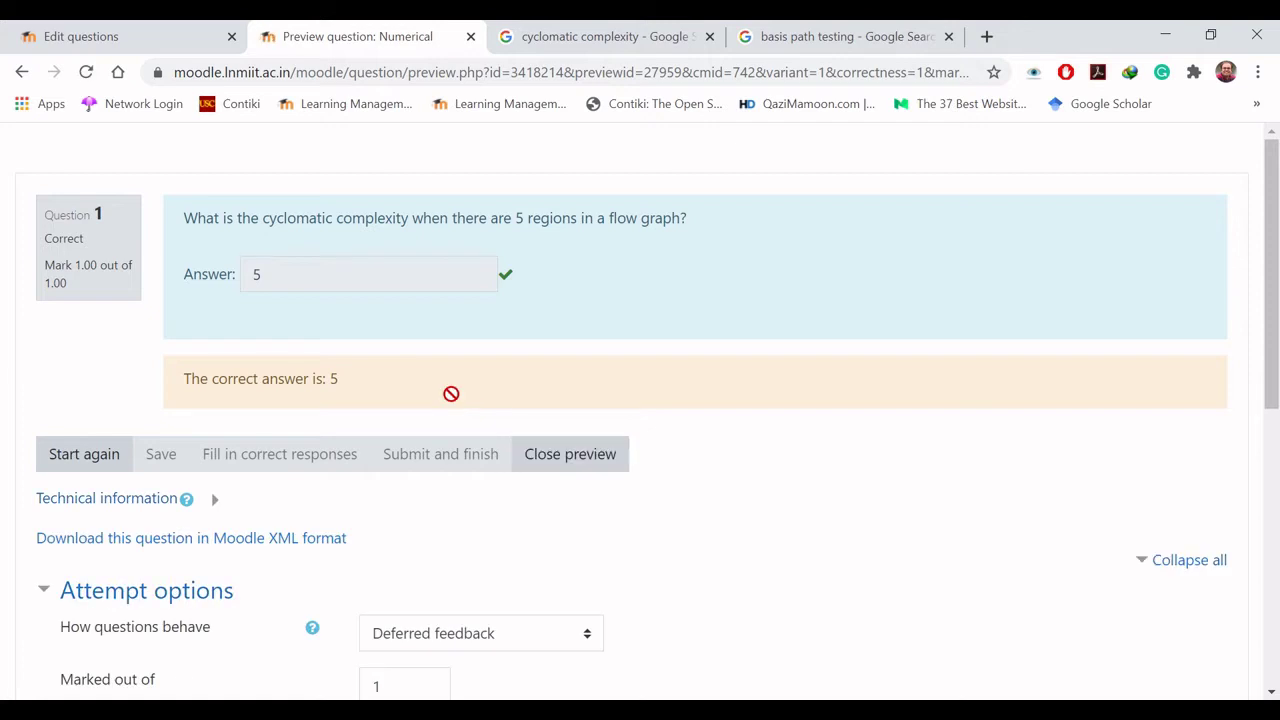
pyautogui.click(88, 458)
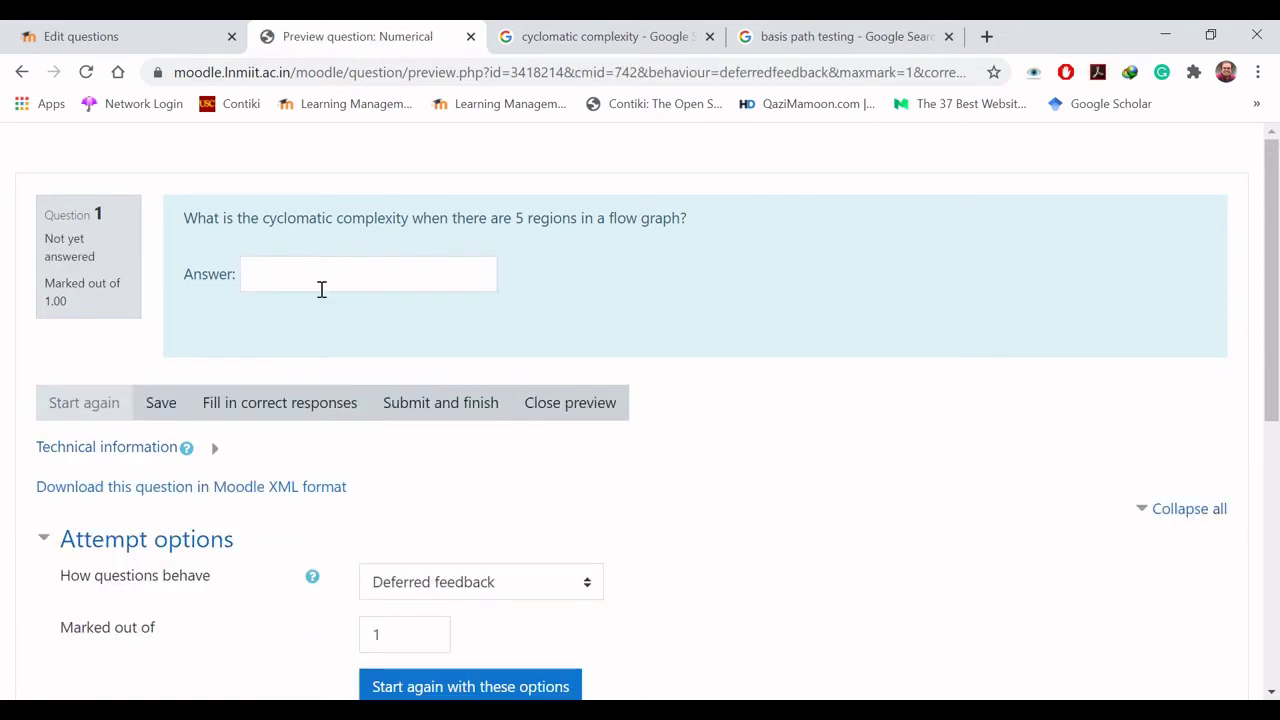
# Step: Test the tolerance with answers 4 and 4.8, restarting the preview after each
pyautogui.click(322, 289)
pyautogui.write('4')
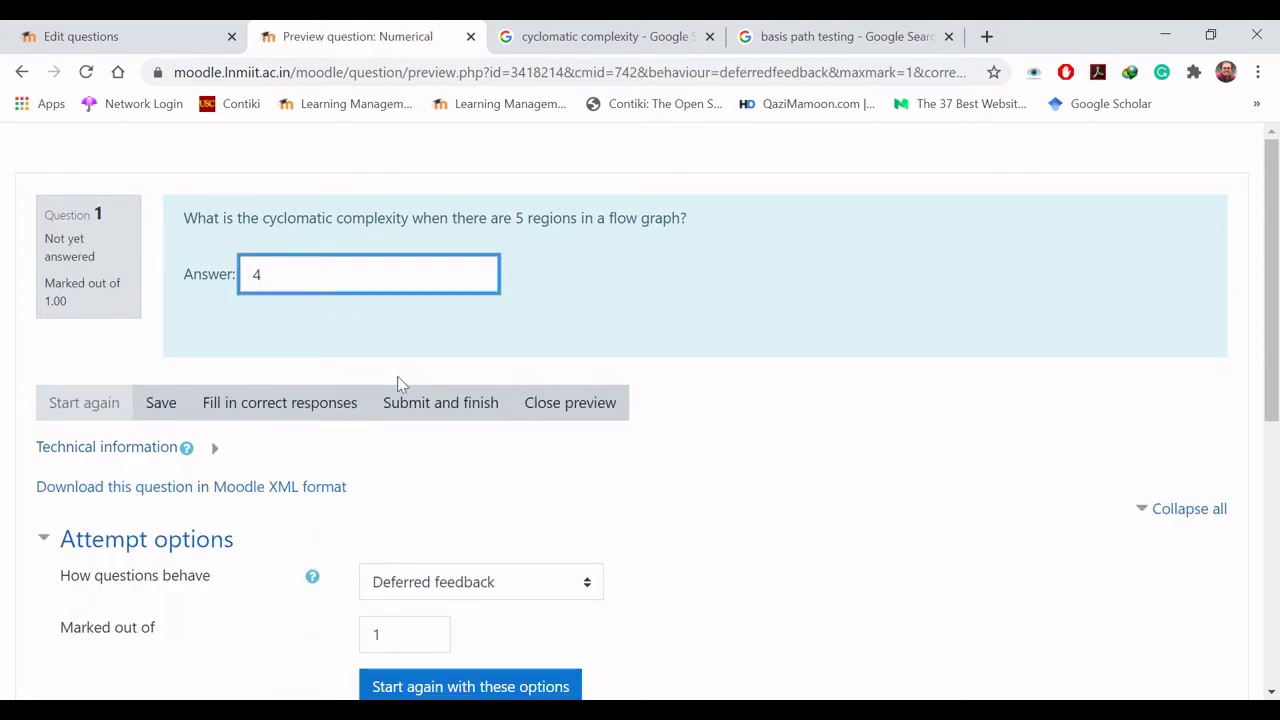
pyautogui.click(420, 402)
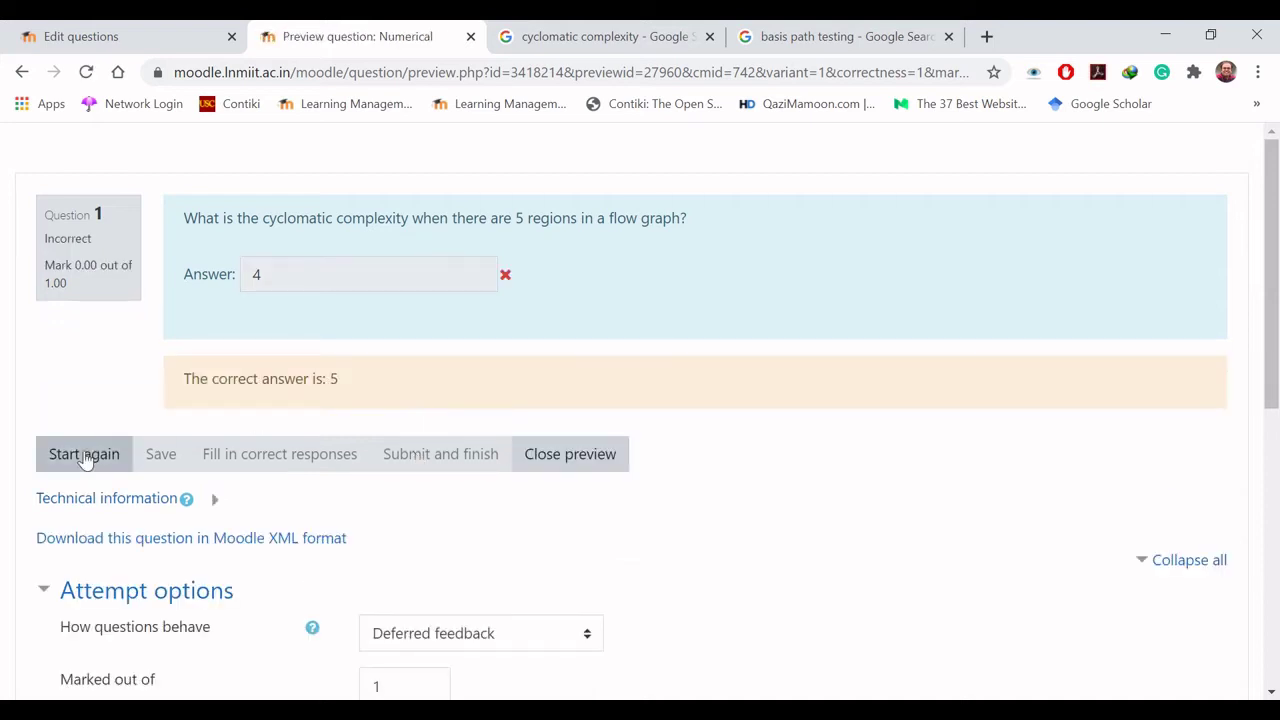
pyautogui.click(84, 458)
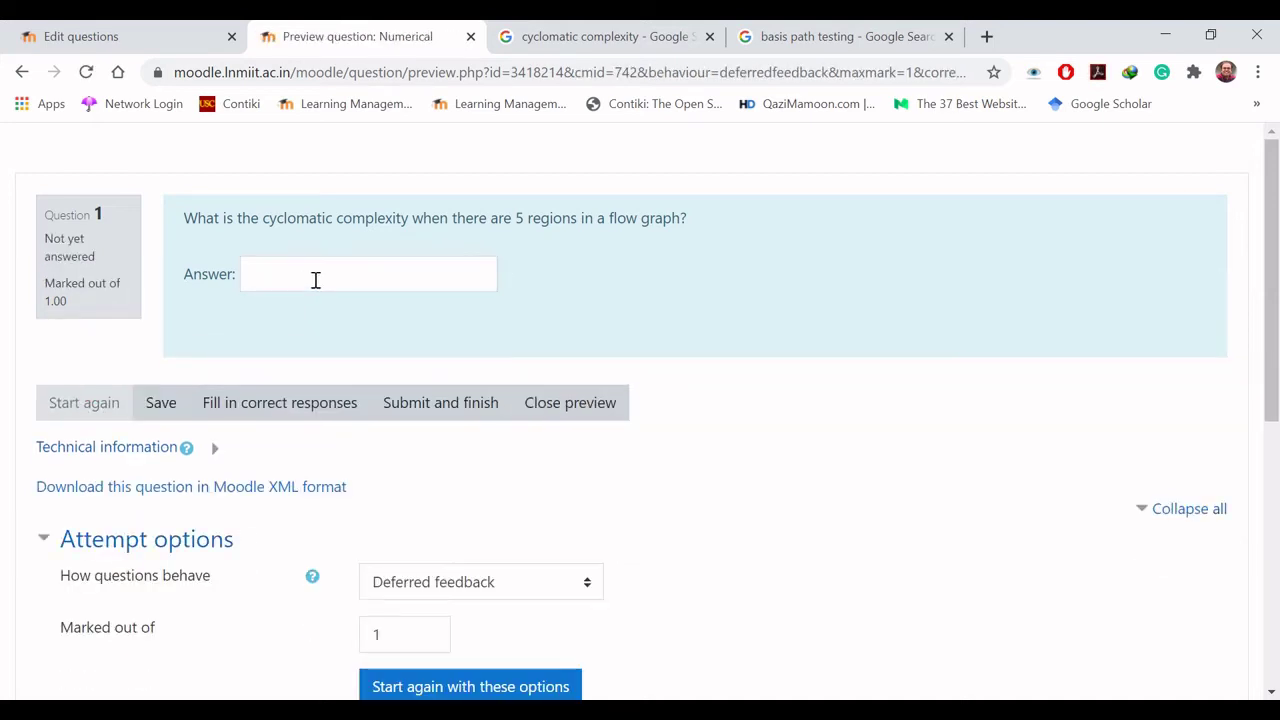
pyautogui.click(315, 280)
pyautogui.write('4.6')
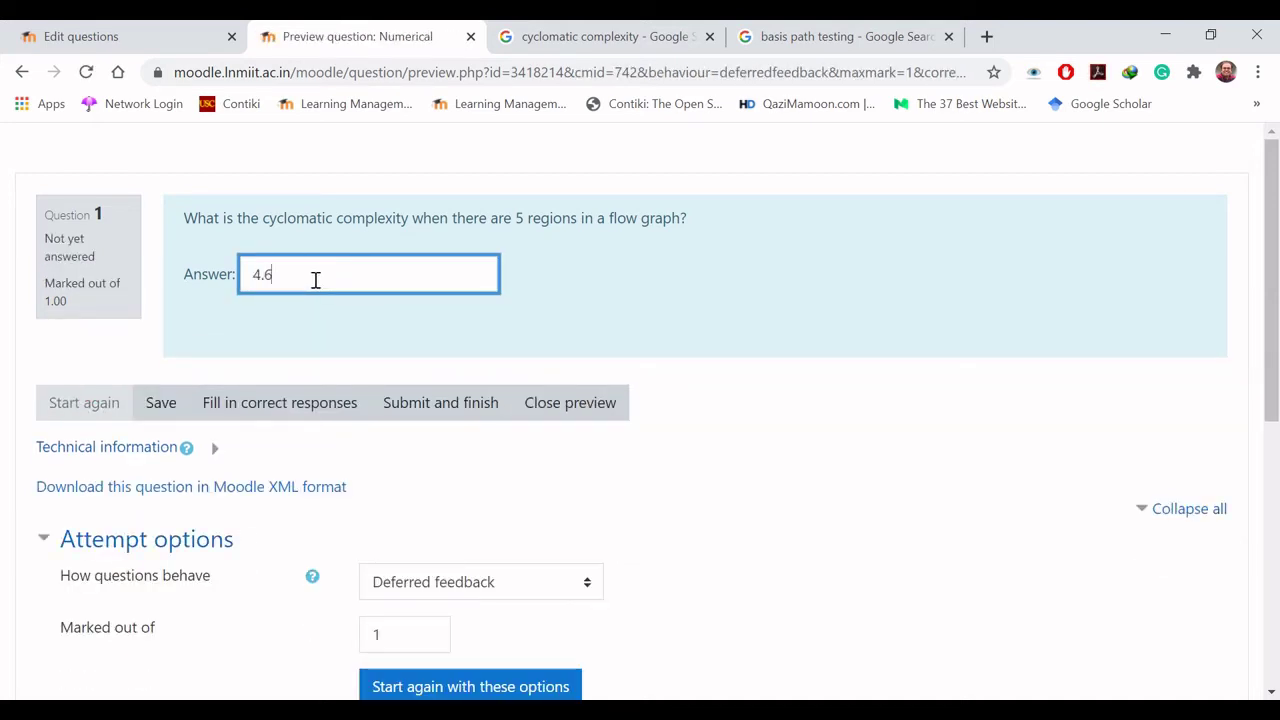
pyautogui.press('BackSpace')
pyautogui.write('8')
pyautogui.click(430, 402)
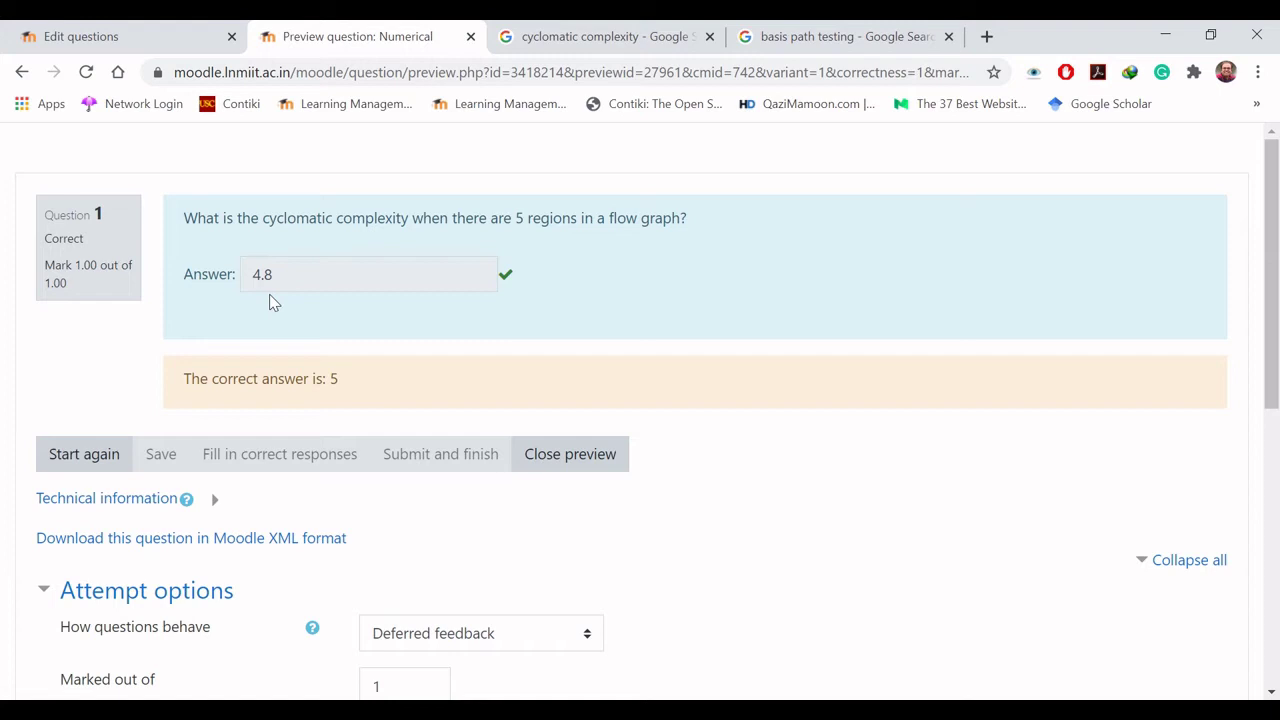
pyautogui.click(92, 462)
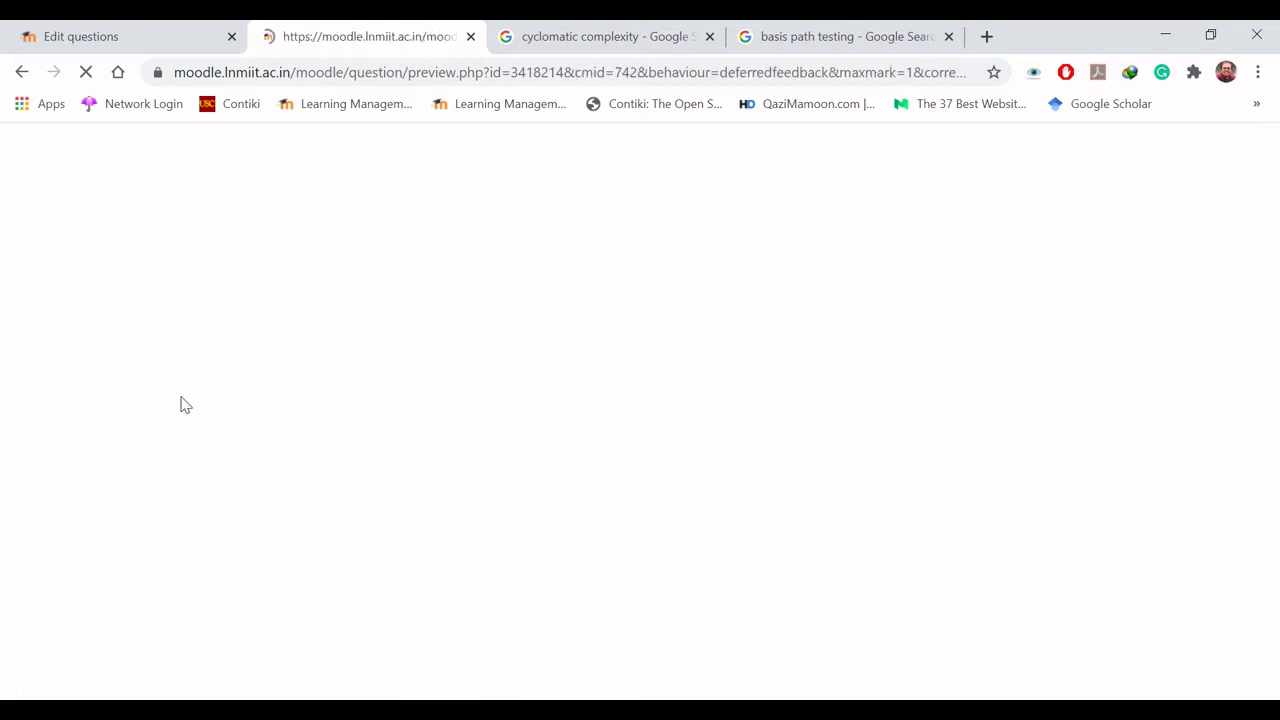
# Step: Submit 5.2, see it graded correct, then restart the preview
pyautogui.click(343, 266)
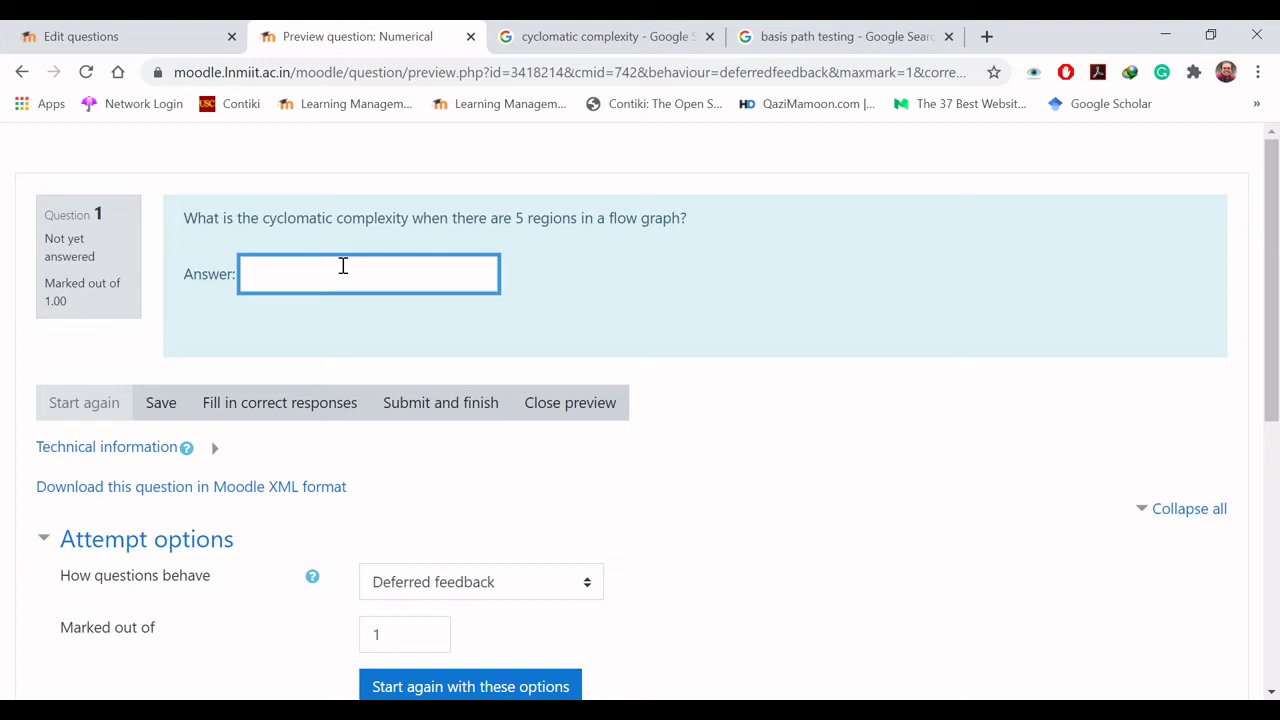
pyautogui.write('5.2')
pyautogui.click(444, 408)
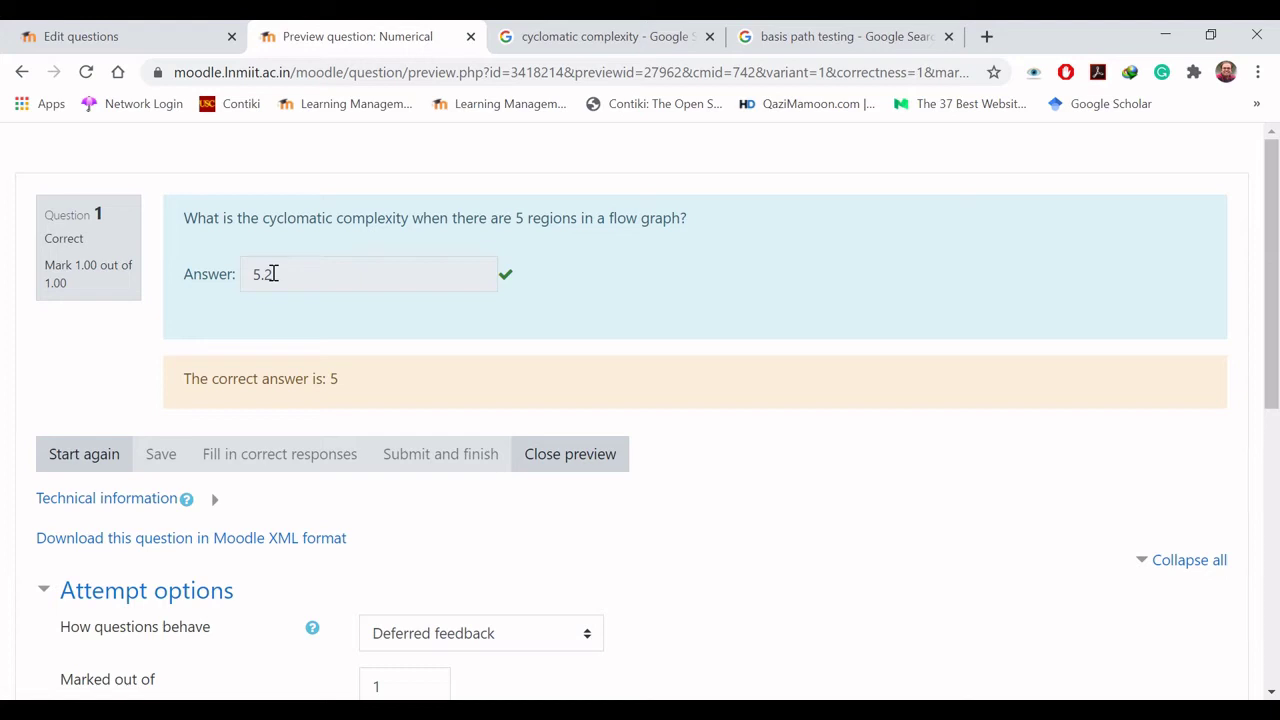
pyautogui.click(86, 452)
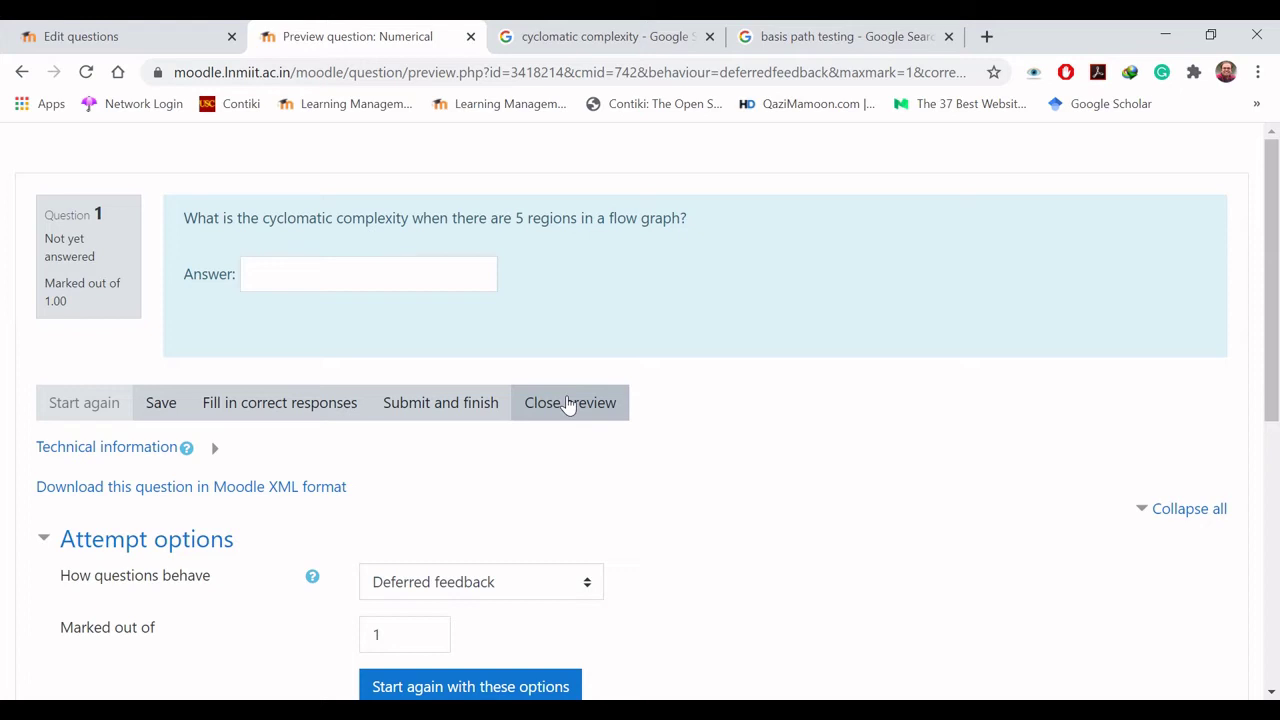
# Step: Close the numerical question preview and start a new Essay question
pyautogui.click(567, 402)
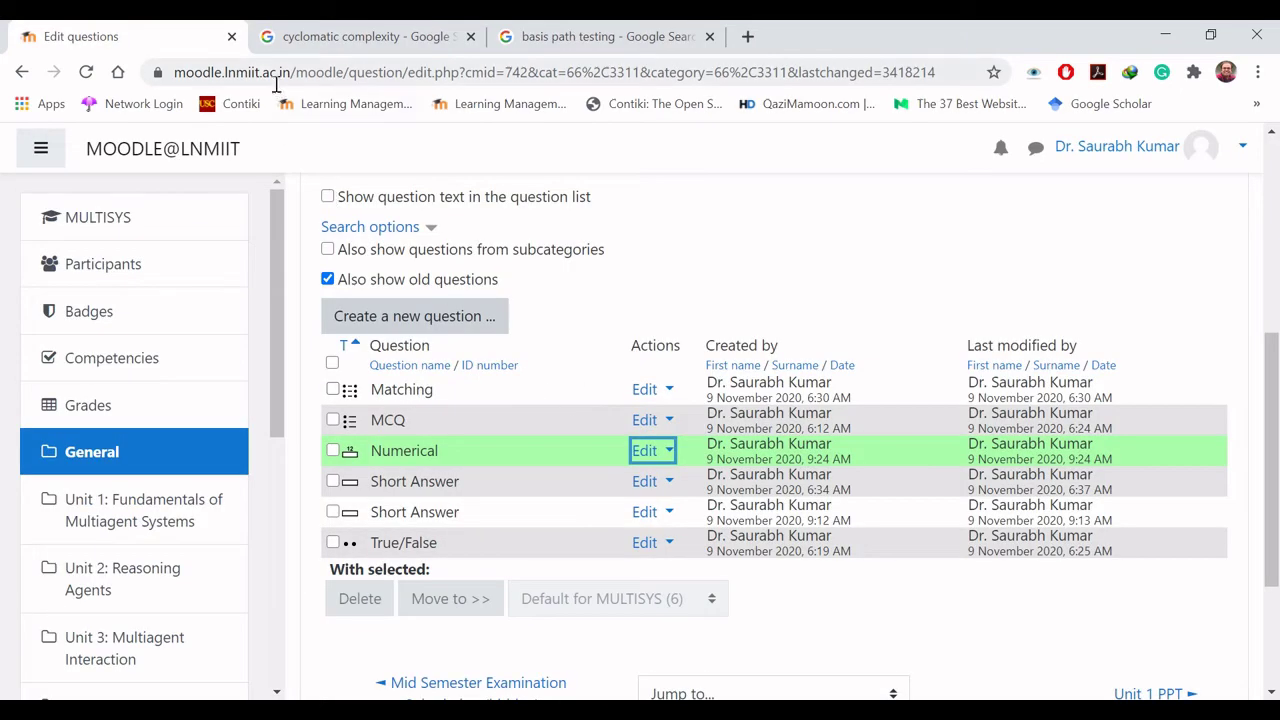
pyautogui.click(603, 328)
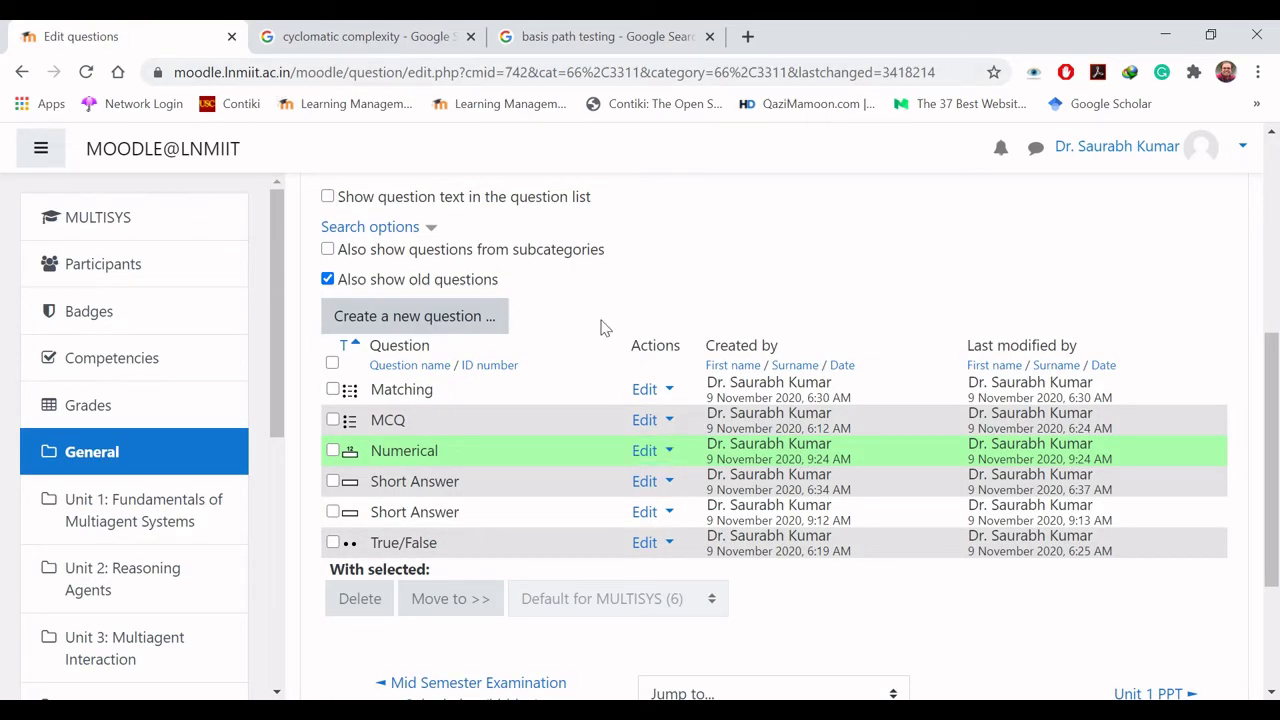
pyautogui.click(408, 316)
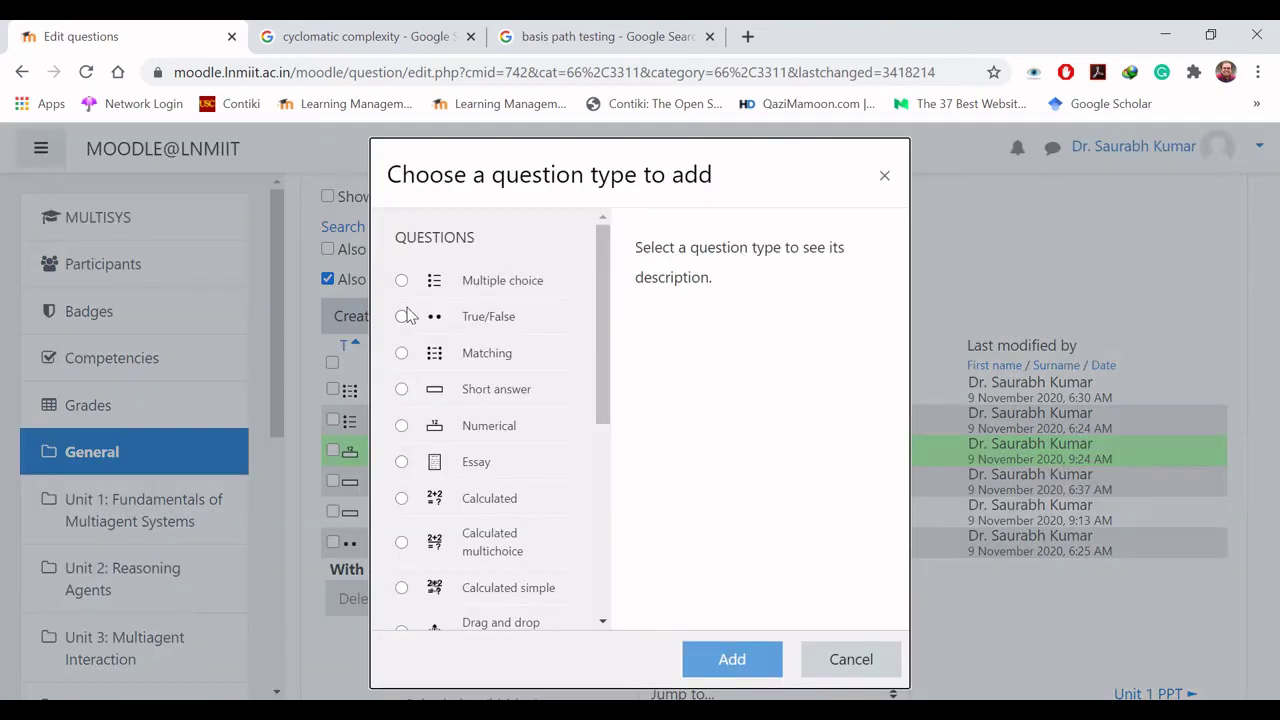
pyautogui.click(403, 466)
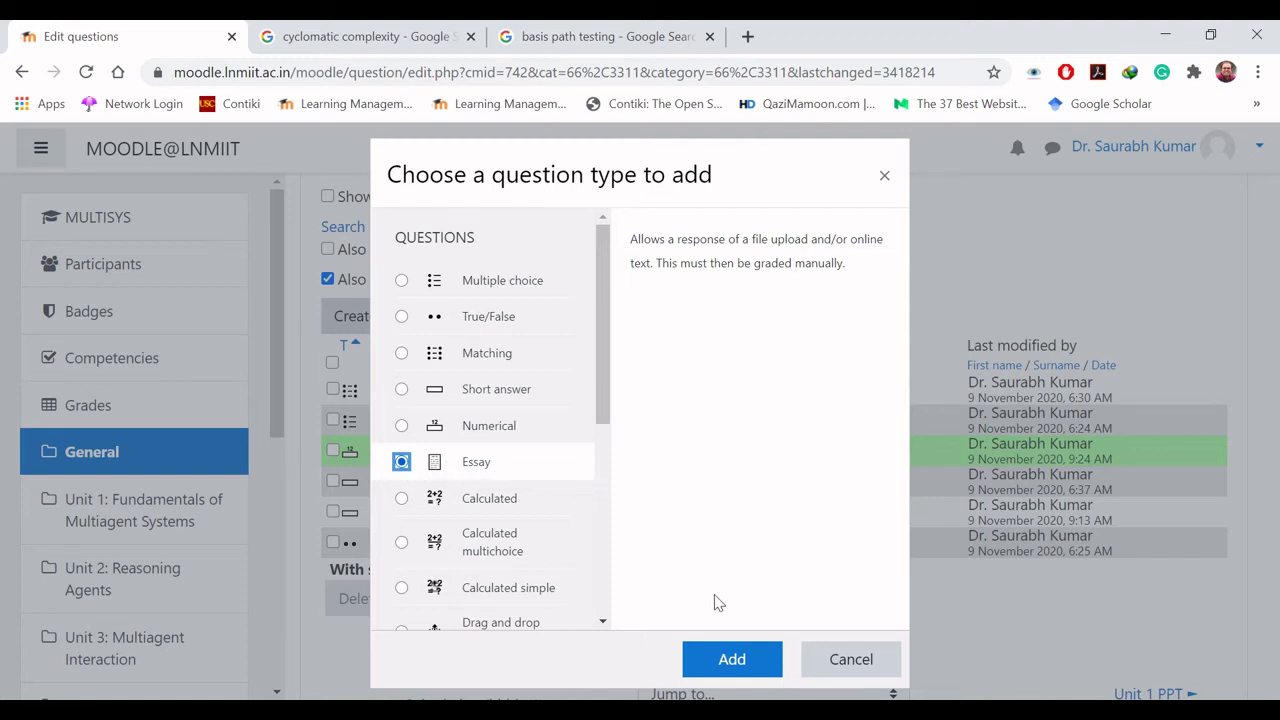
pyautogui.click(731, 659)
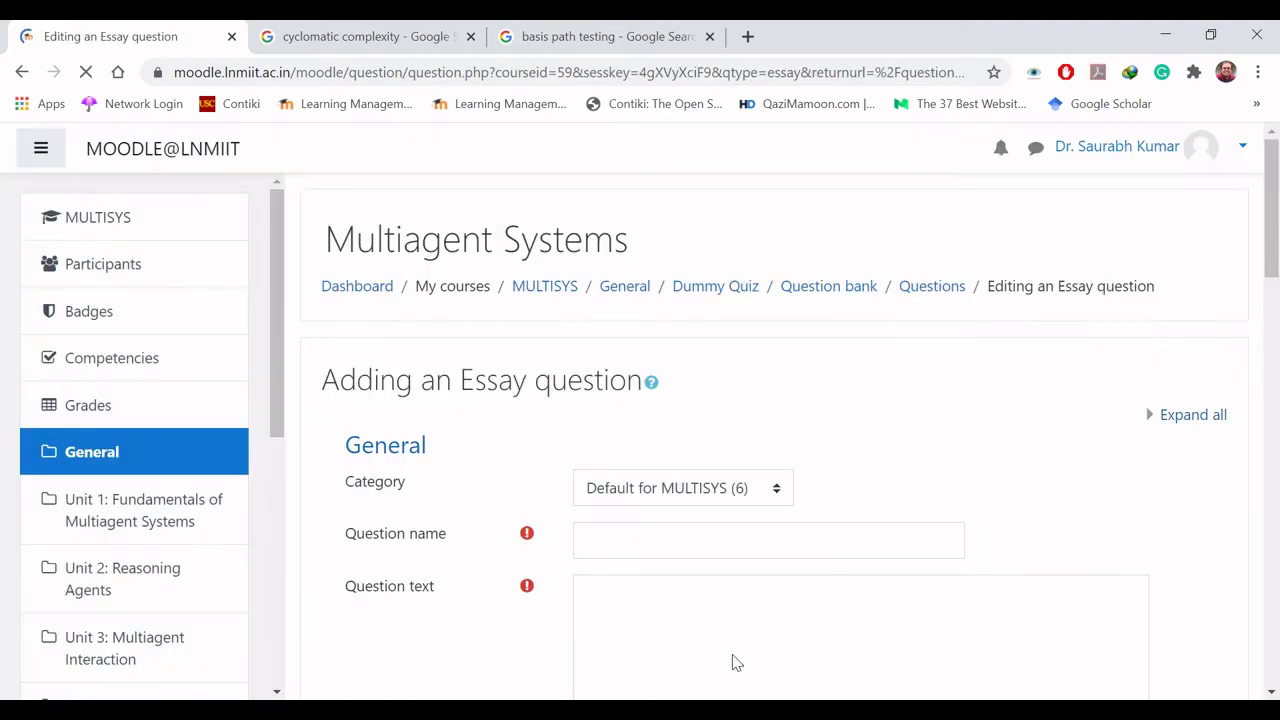
# Step: Enter 'Essay' as the question name
pyautogui.scroll(-2, 735, 662)
pyautogui.scroll(-1, 735, 662)
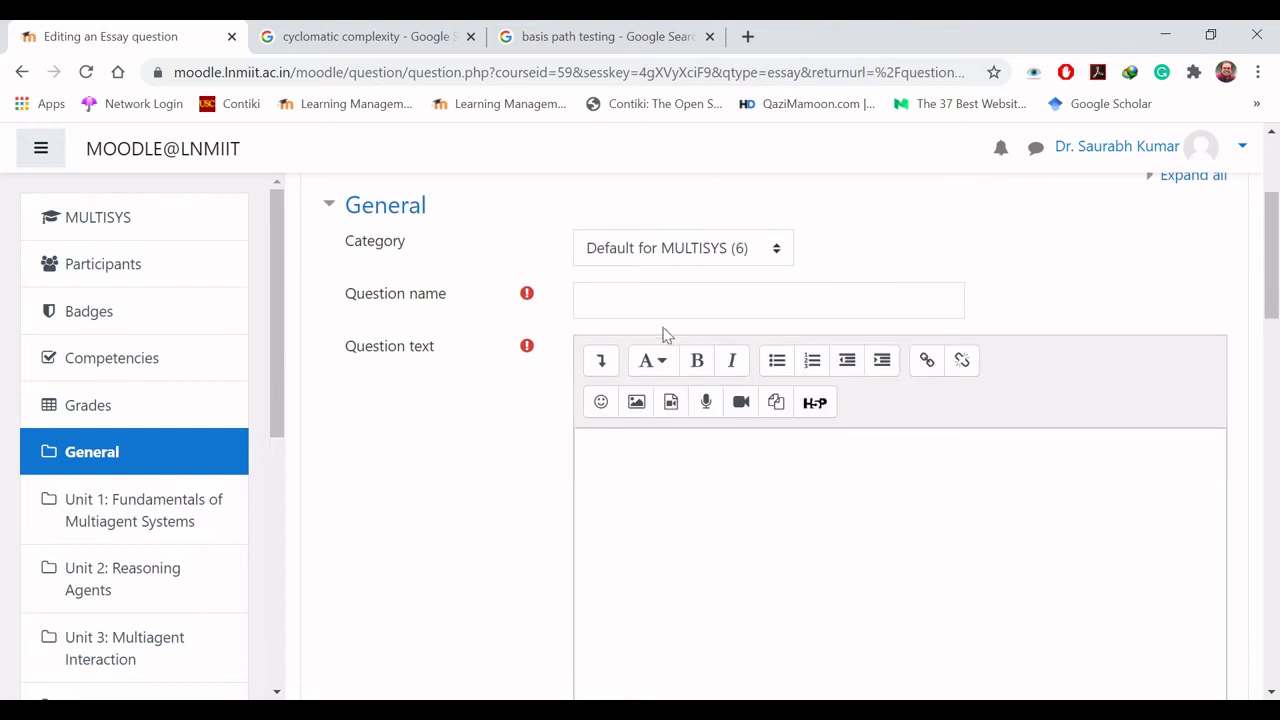
pyautogui.click(673, 300)
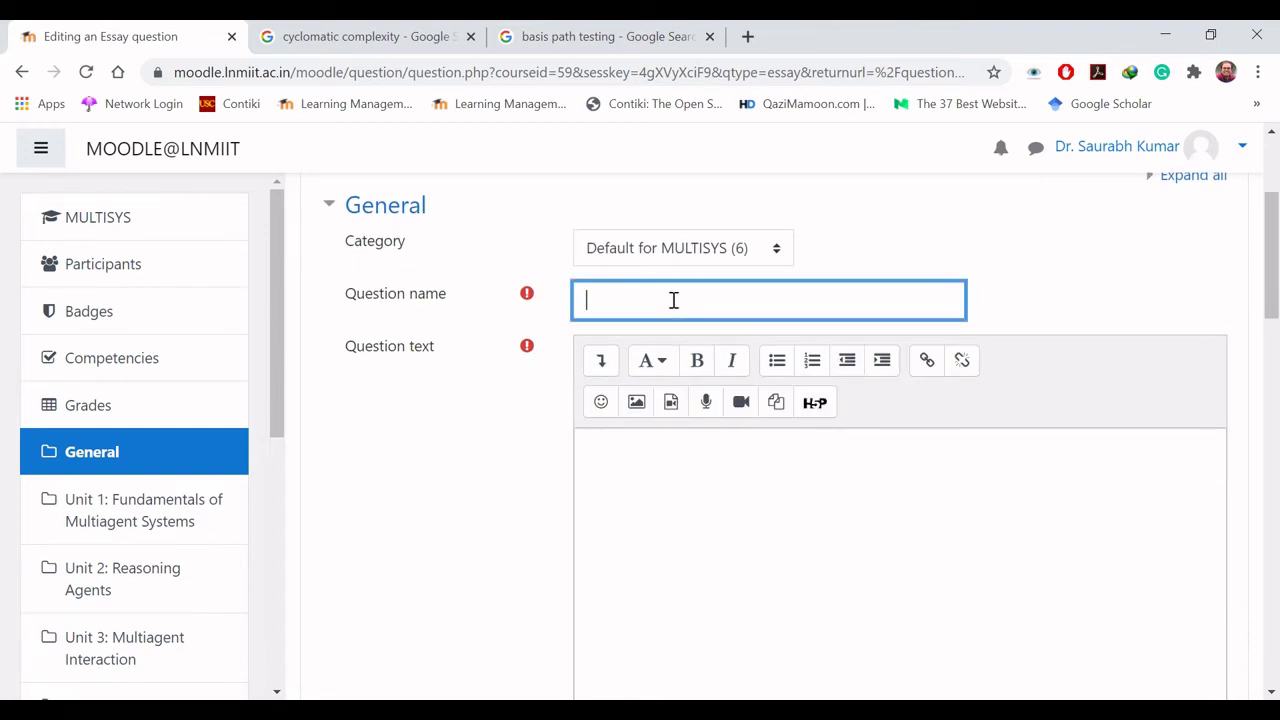
pyautogui.write('Essay')
# Step: Write the question text asking to explain cyclomatic complexity using a flow graph and graph-based approaches
pyautogui.click(649, 454)
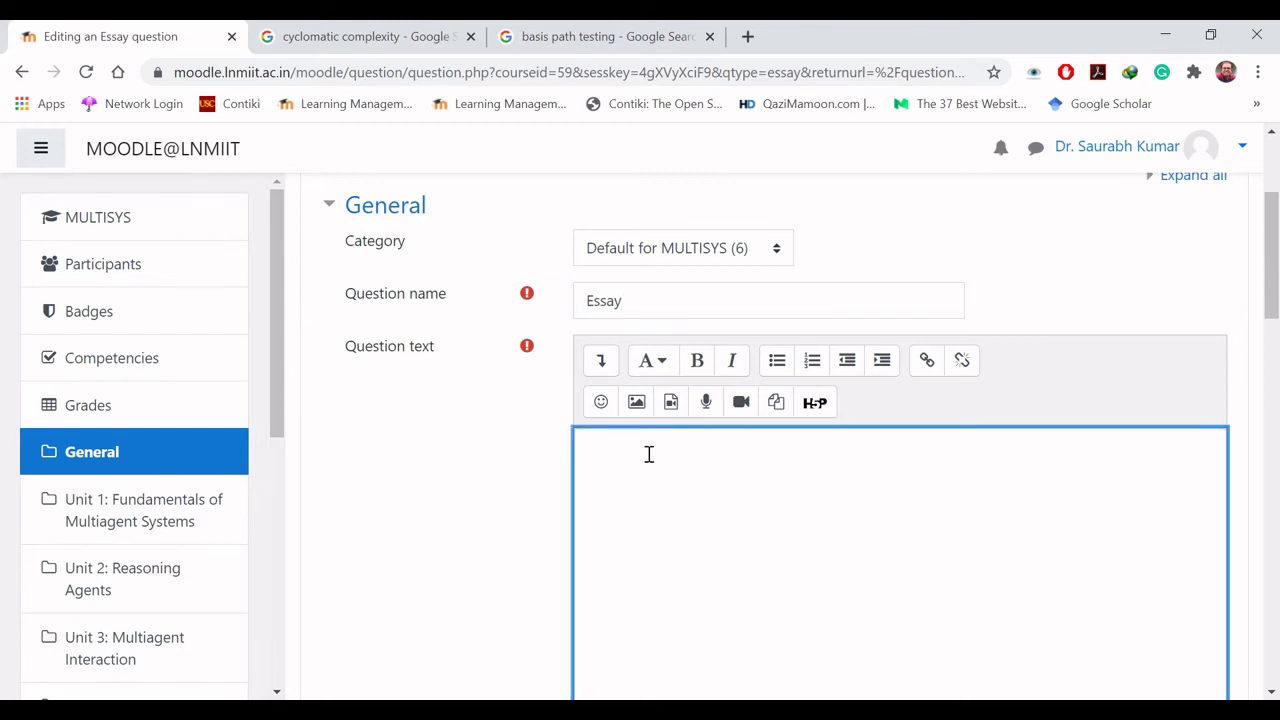
pyautogui.write('Explain the term cyco')
pyautogui.press('BackSpace')
pyautogui.write('lomatic coml')
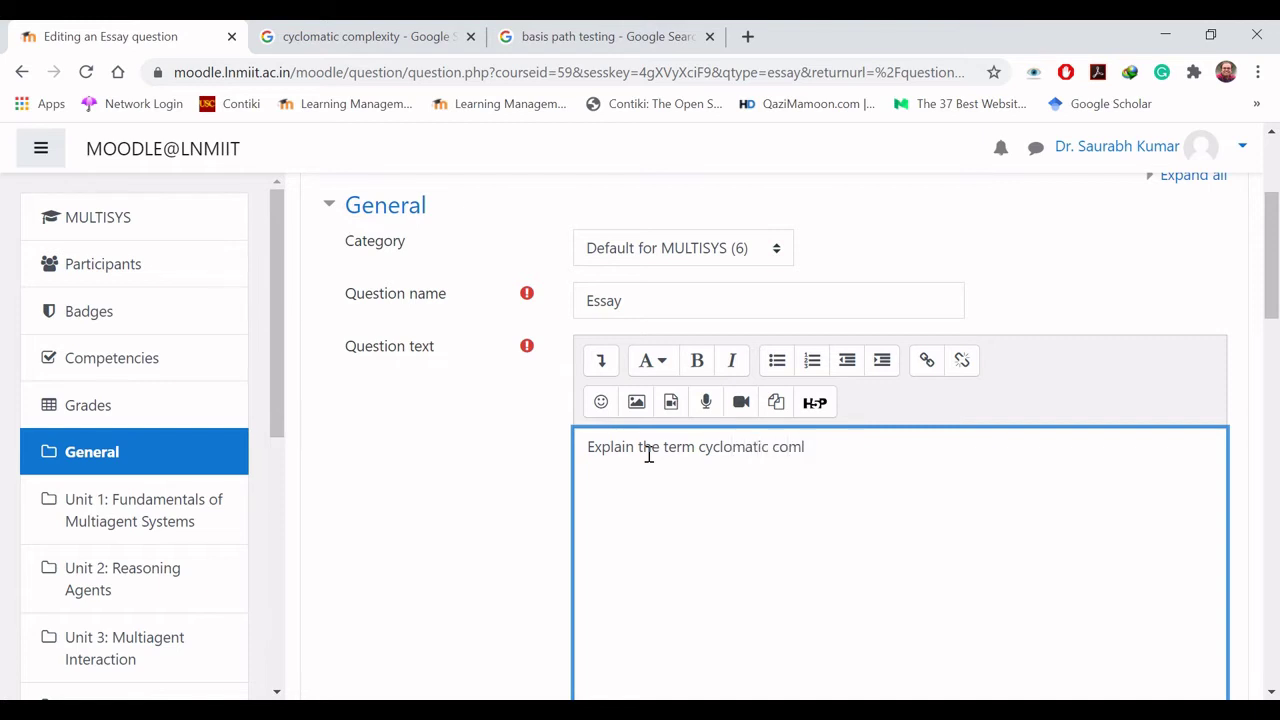
pyautogui.press('BackSpace')
pyautogui.write('plexity with the use of a fl')
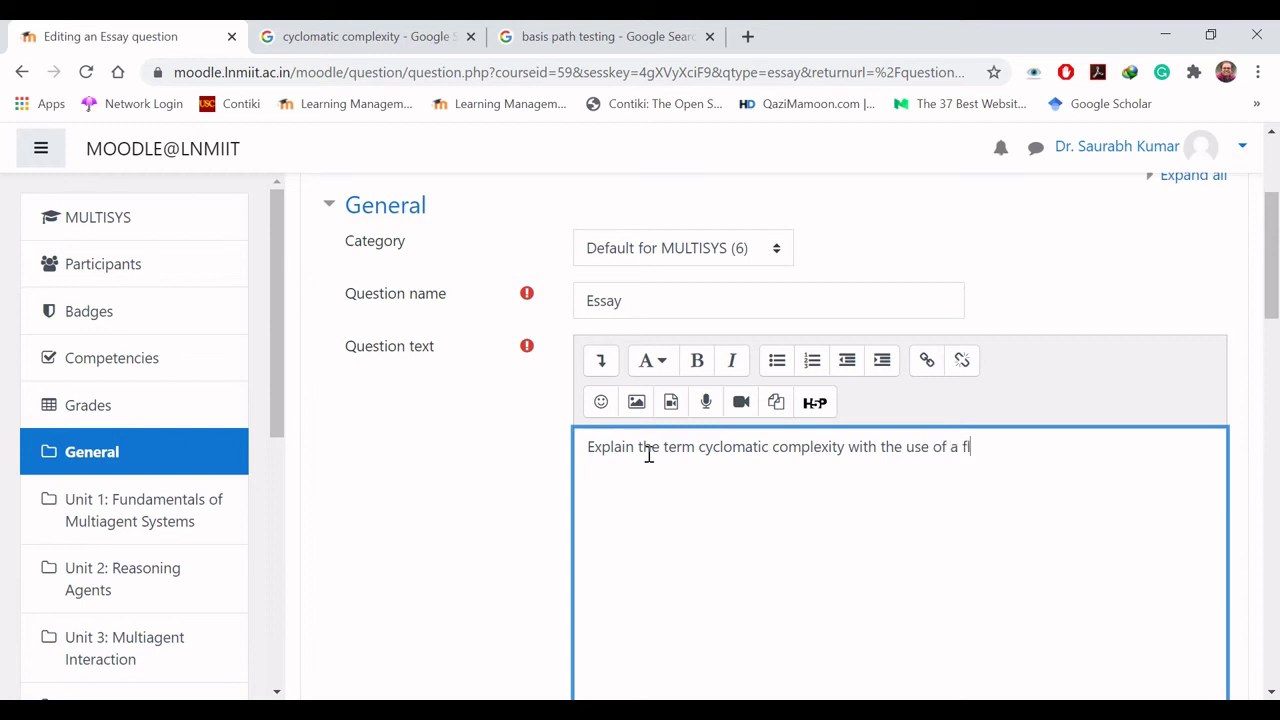
pyautogui.write('ow graph an')
pyautogui.write('d graph-b')
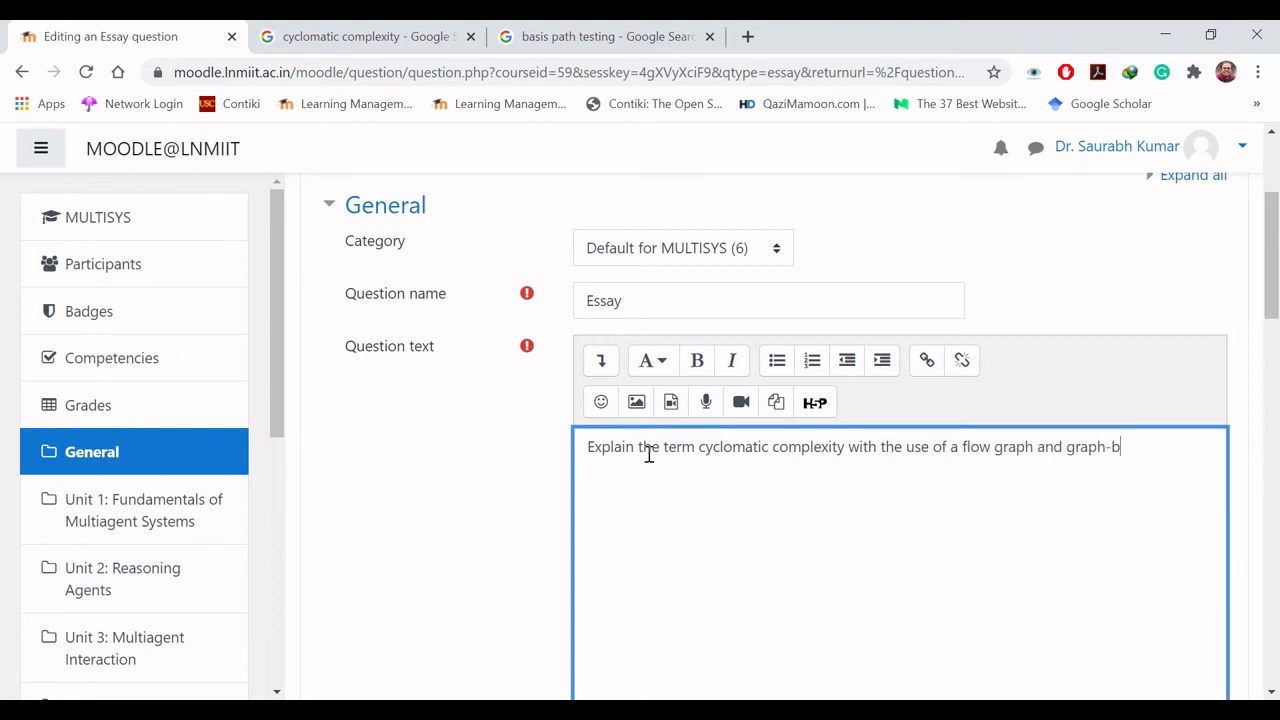
pyautogui.write('ased approaches.')
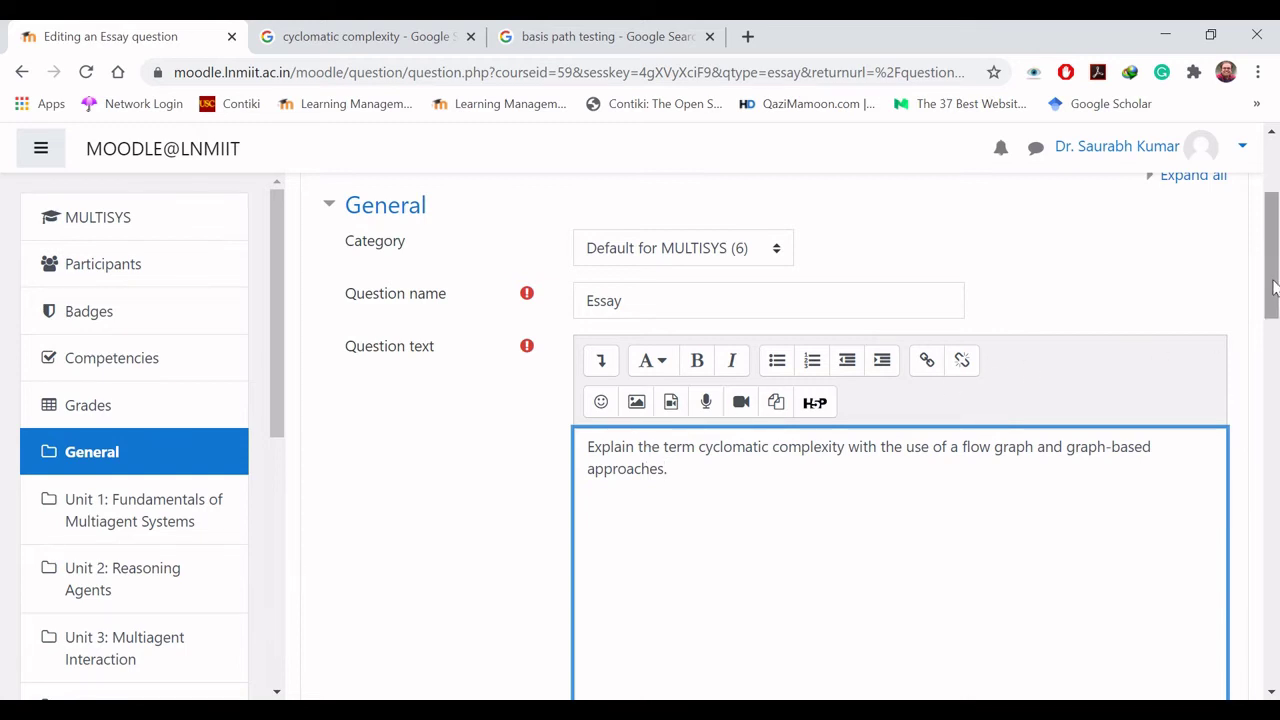
pyautogui.moveTo(1273, 287); pyautogui.dragTo(1273, 360)
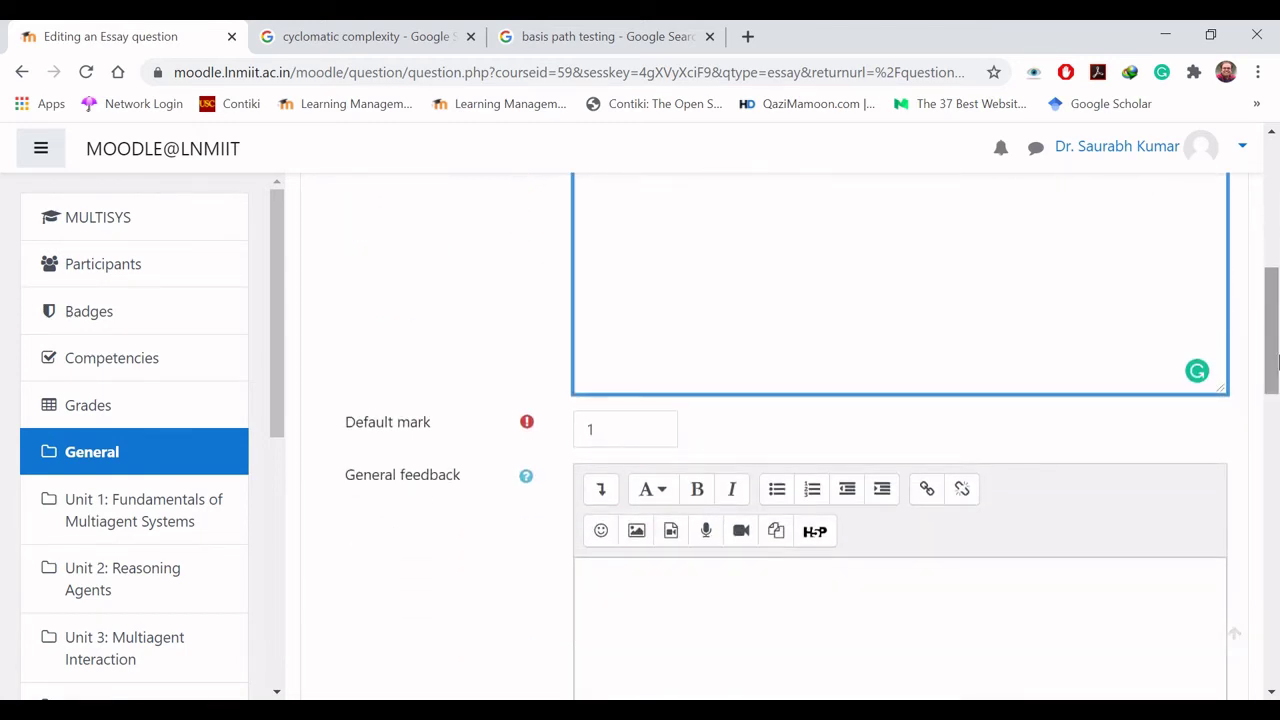
# Step: Change the essay's default mark from 1 to 10
pyautogui.scroll(-1, 945, 355)
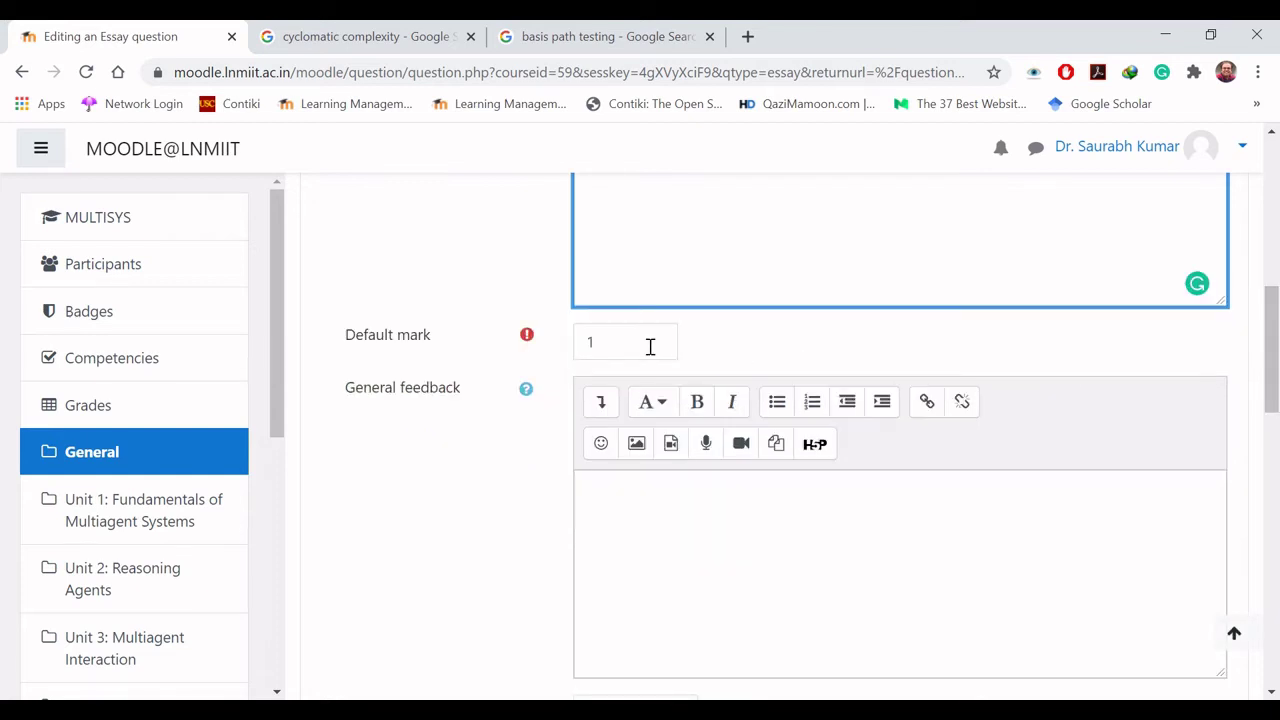
pyautogui.press('Tab')
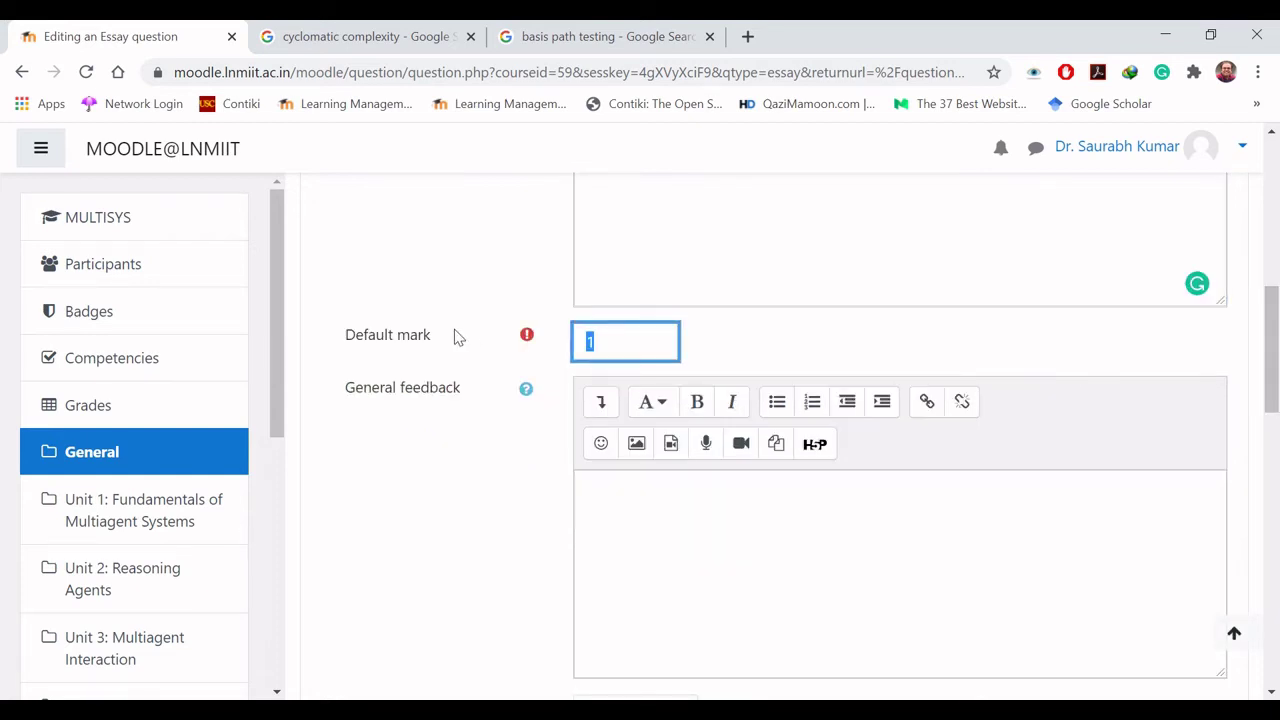
pyautogui.write('10')
pyautogui.scroll(-1, 1276, 372)
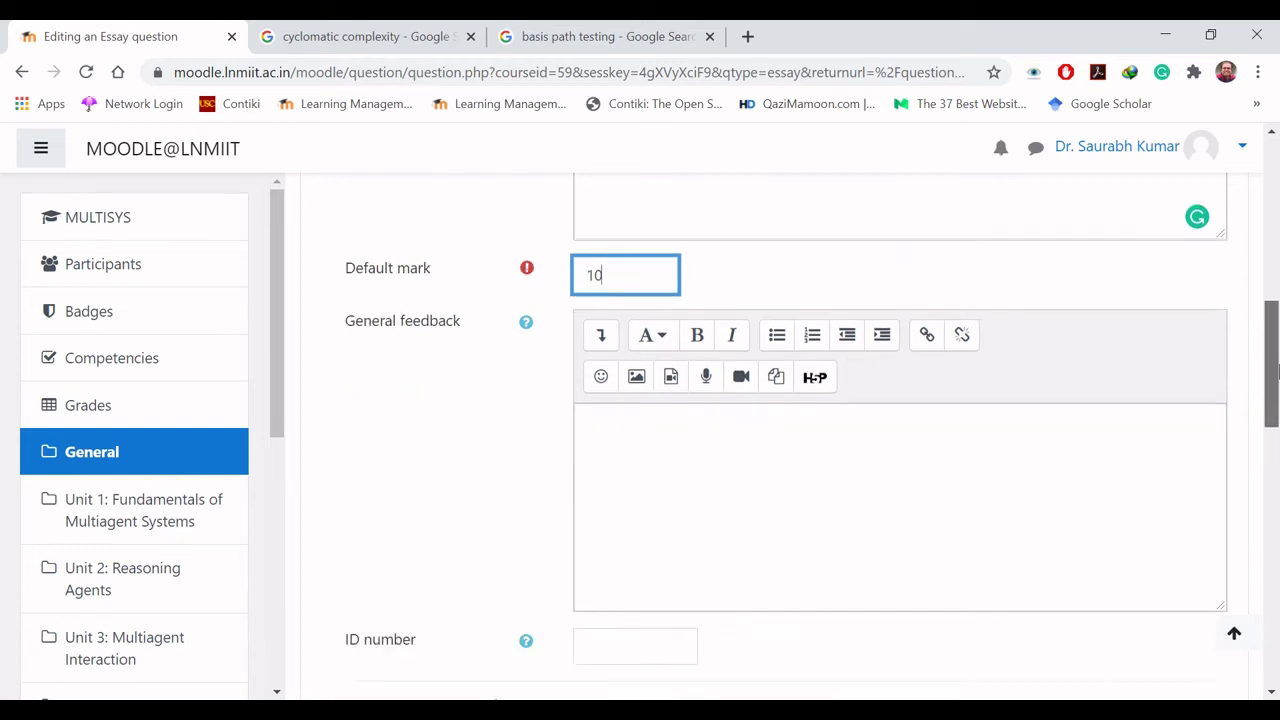
pyautogui.click(706, 414)
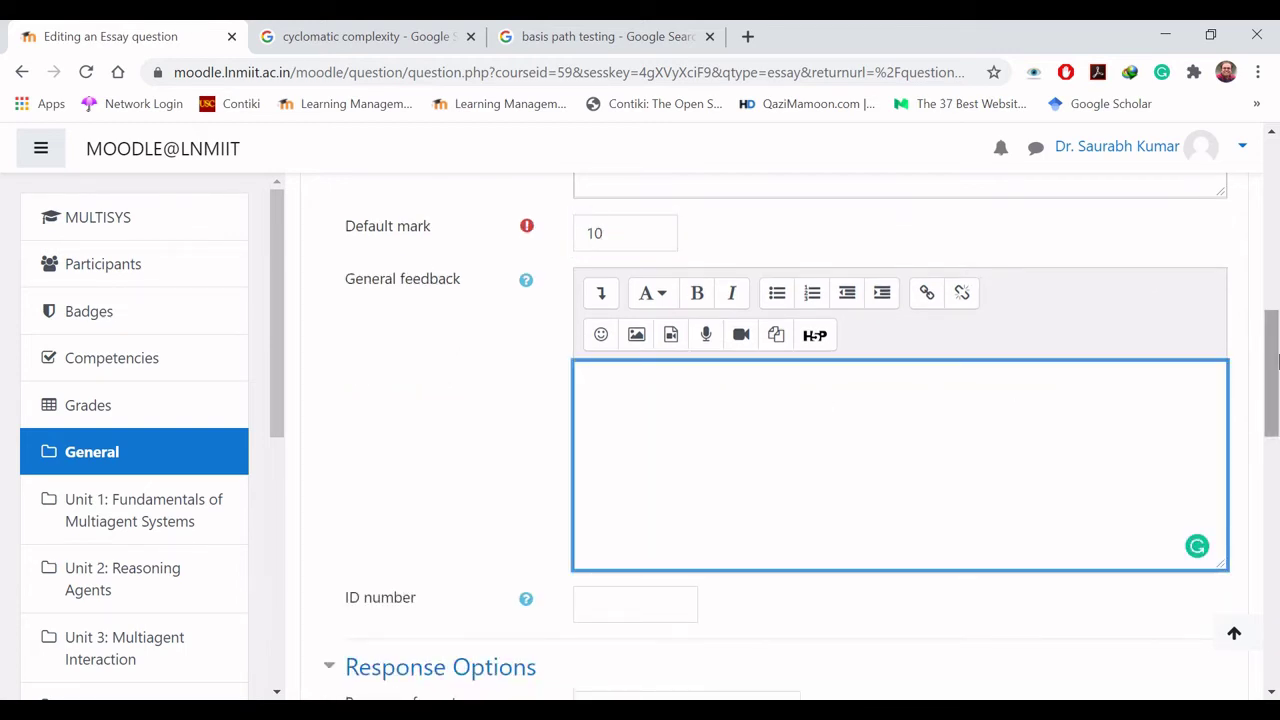
pyautogui.moveTo(1270, 368); pyautogui.dragTo(1276, 462)
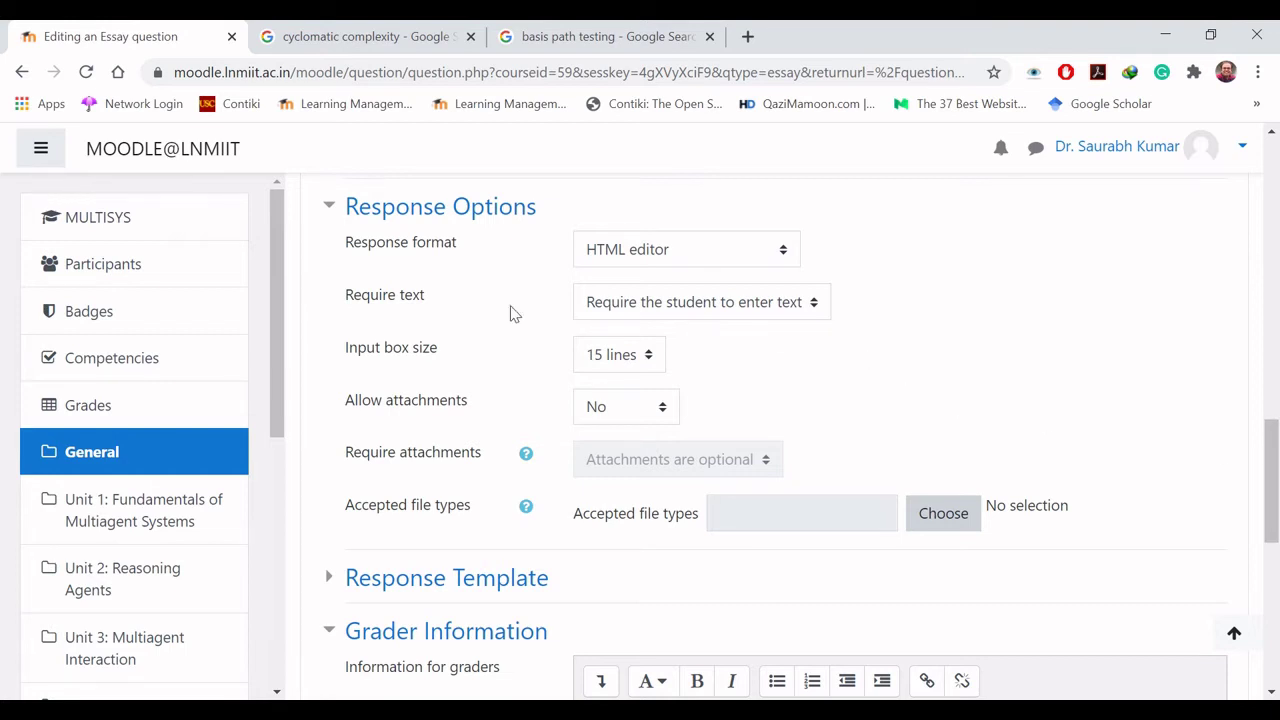
pyautogui.click(705, 260)
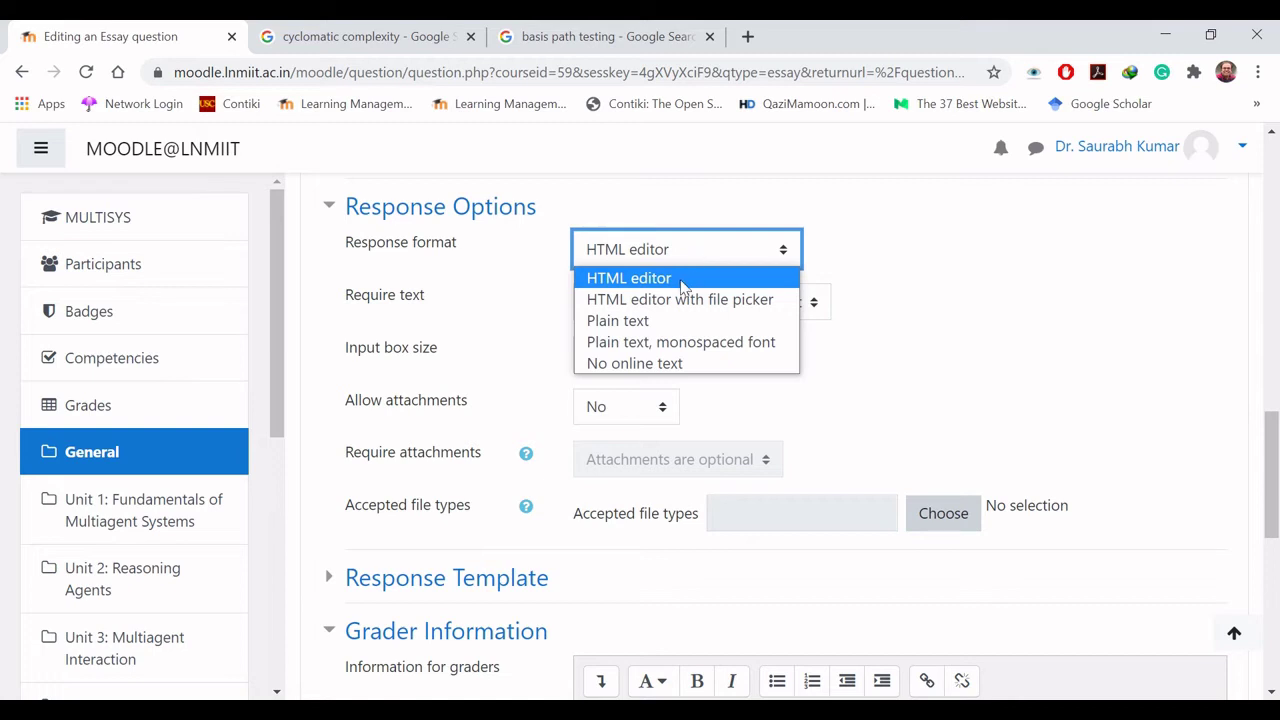
pyautogui.click(680, 284)
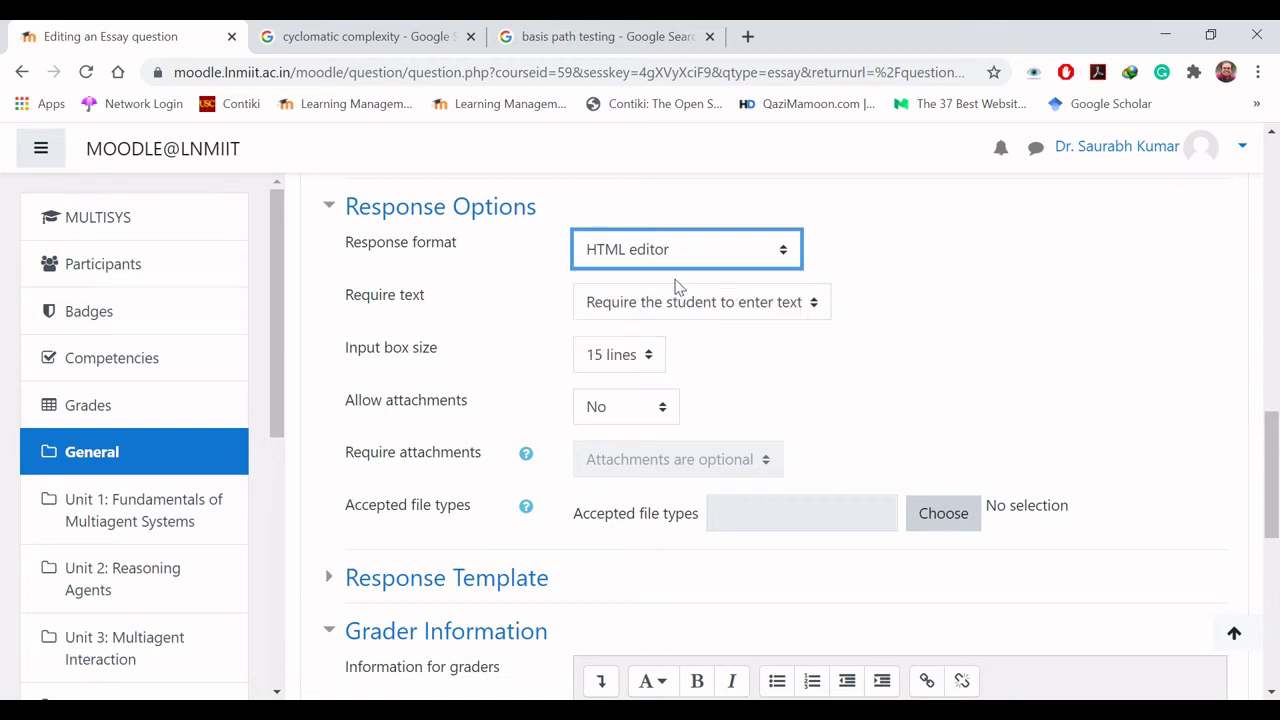
pyautogui.click(866, 257)
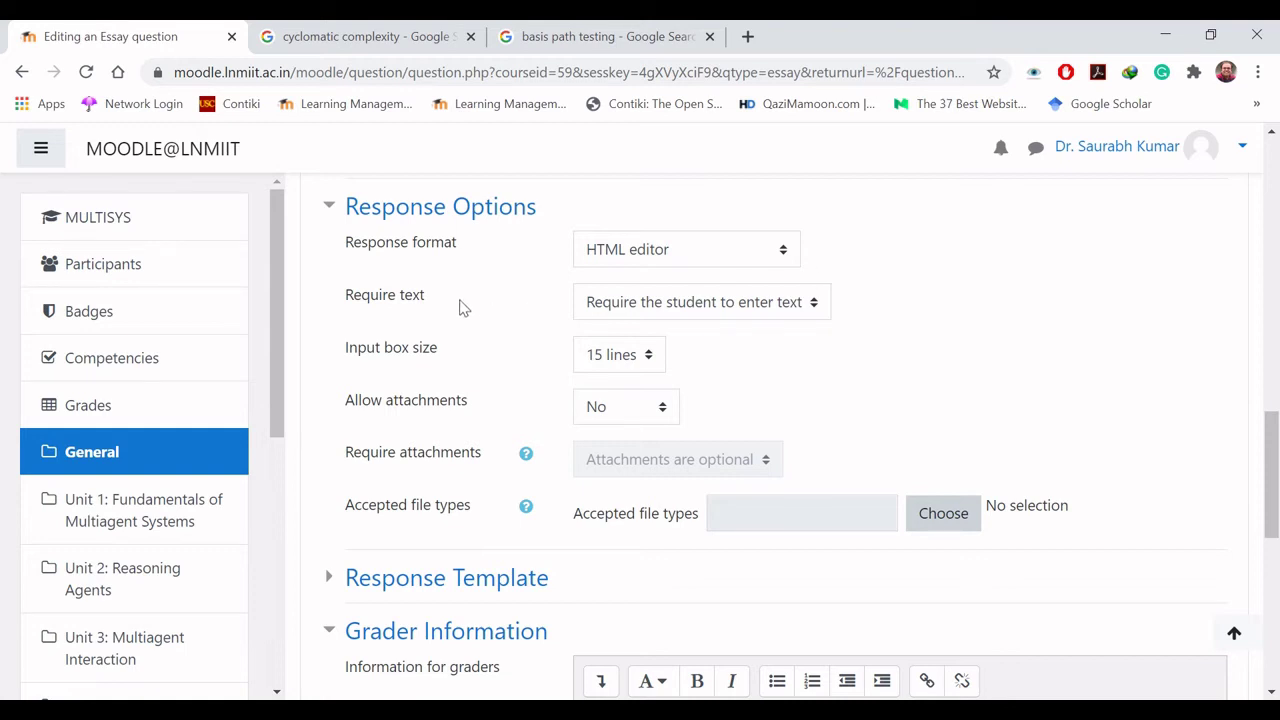
pyautogui.click(760, 322)
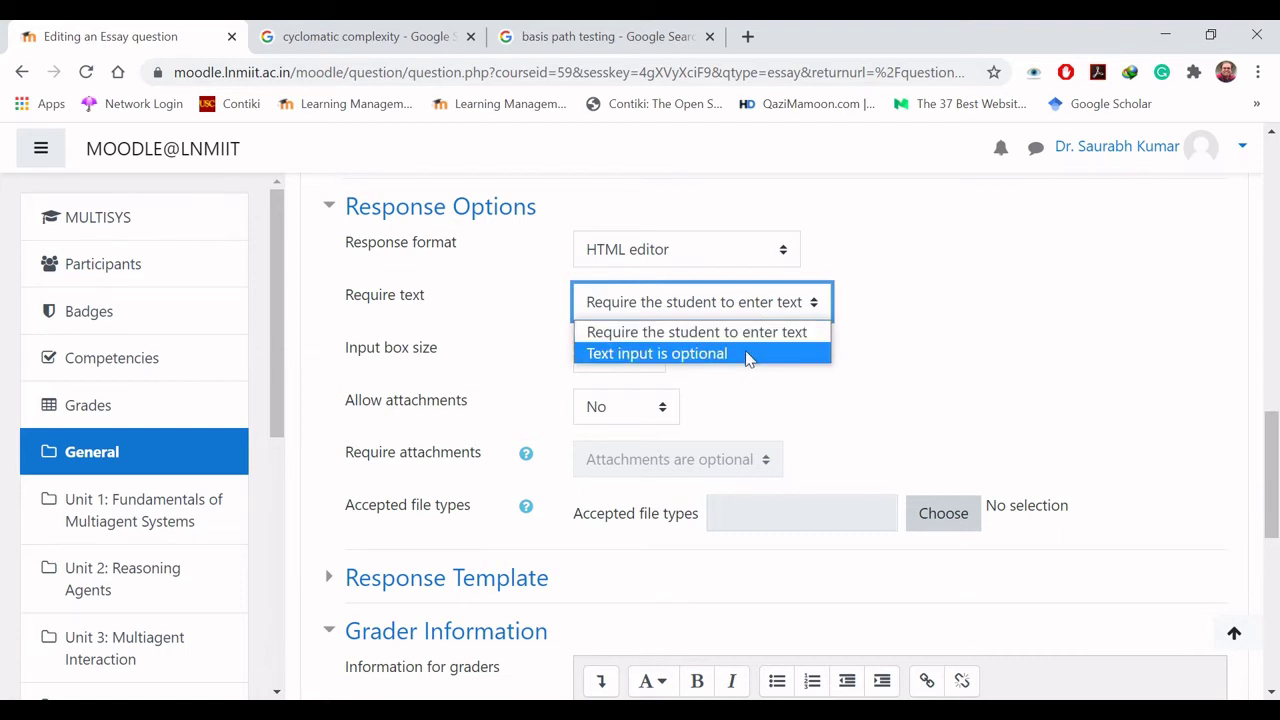
pyautogui.click(747, 310)
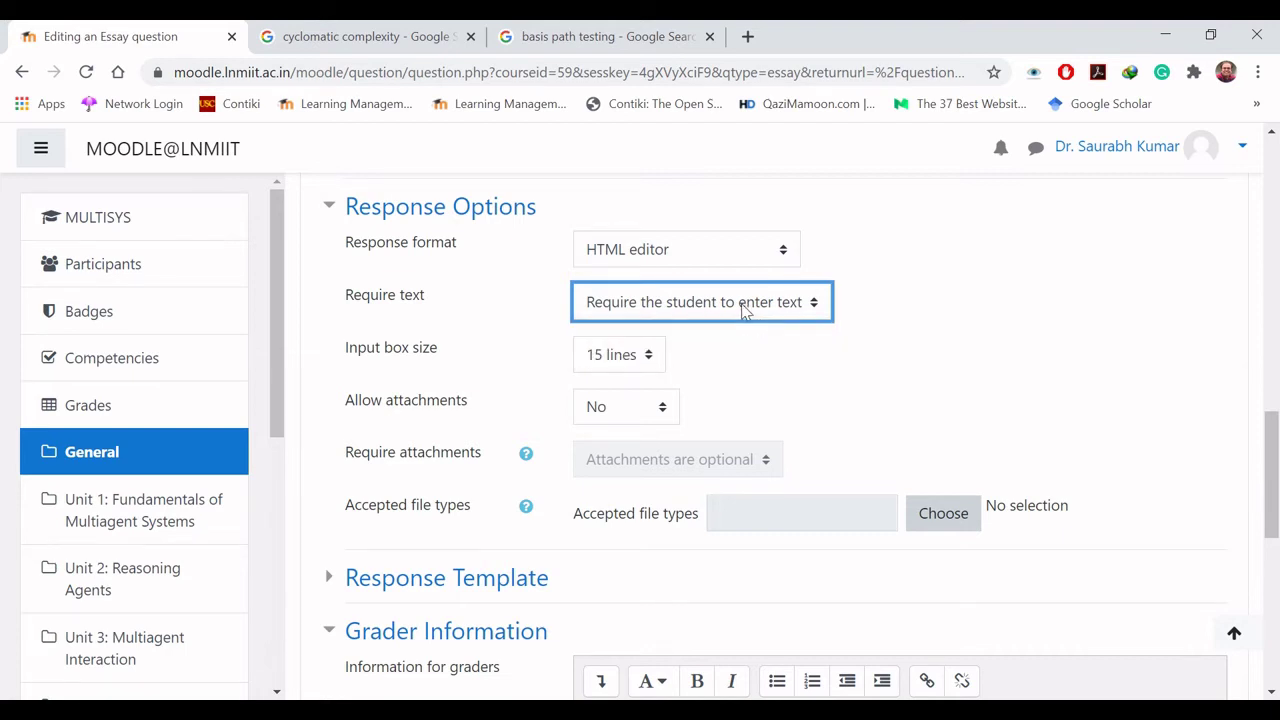
pyautogui.click(881, 309)
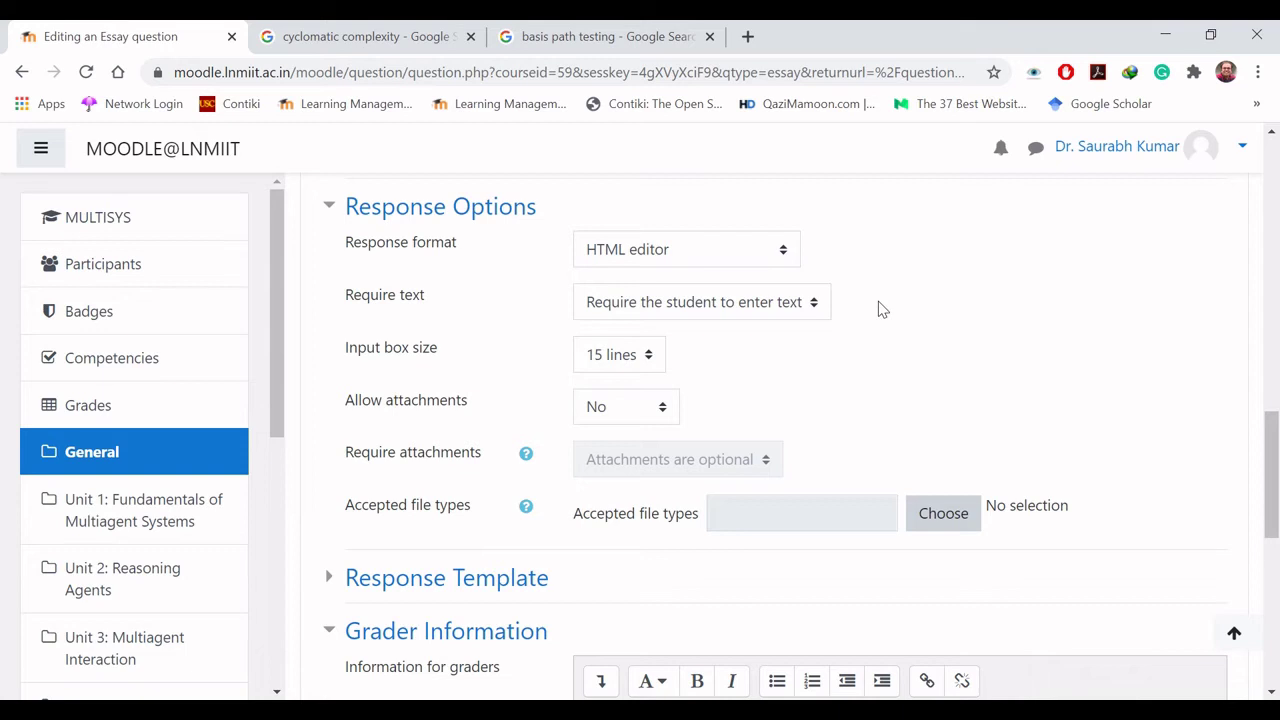
pyautogui.click(648, 362)
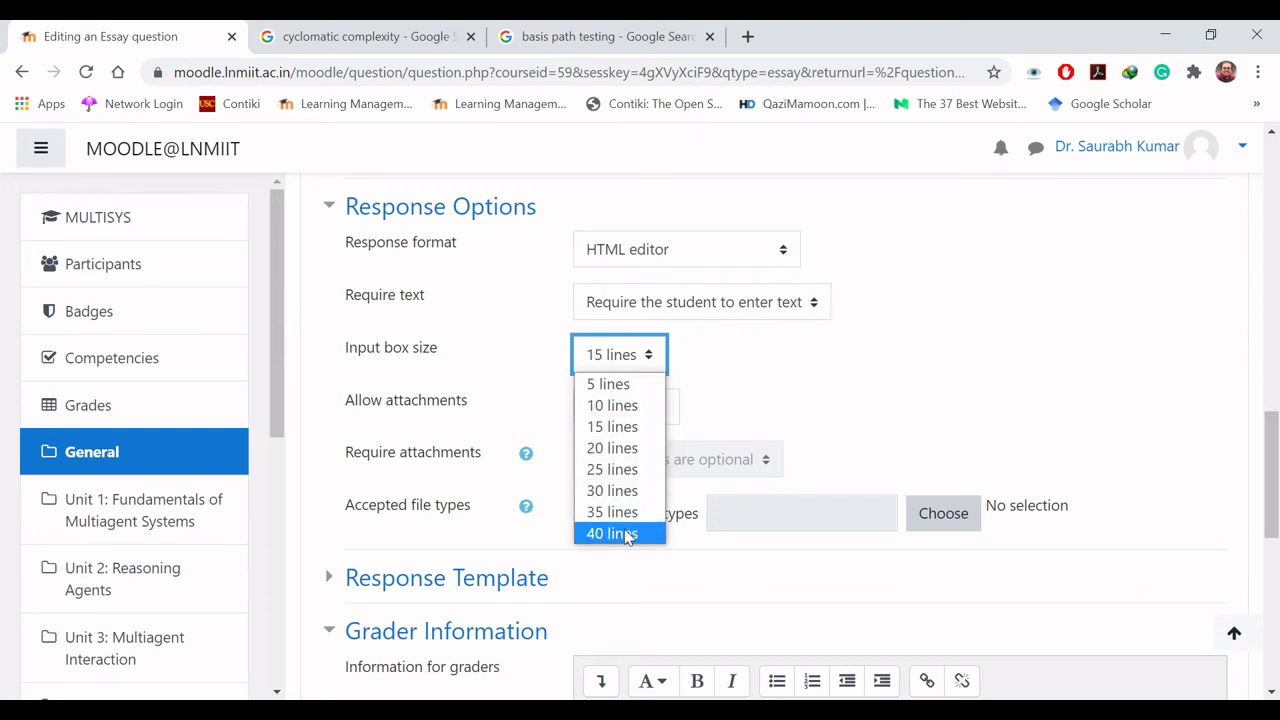
pyautogui.click(648, 360)
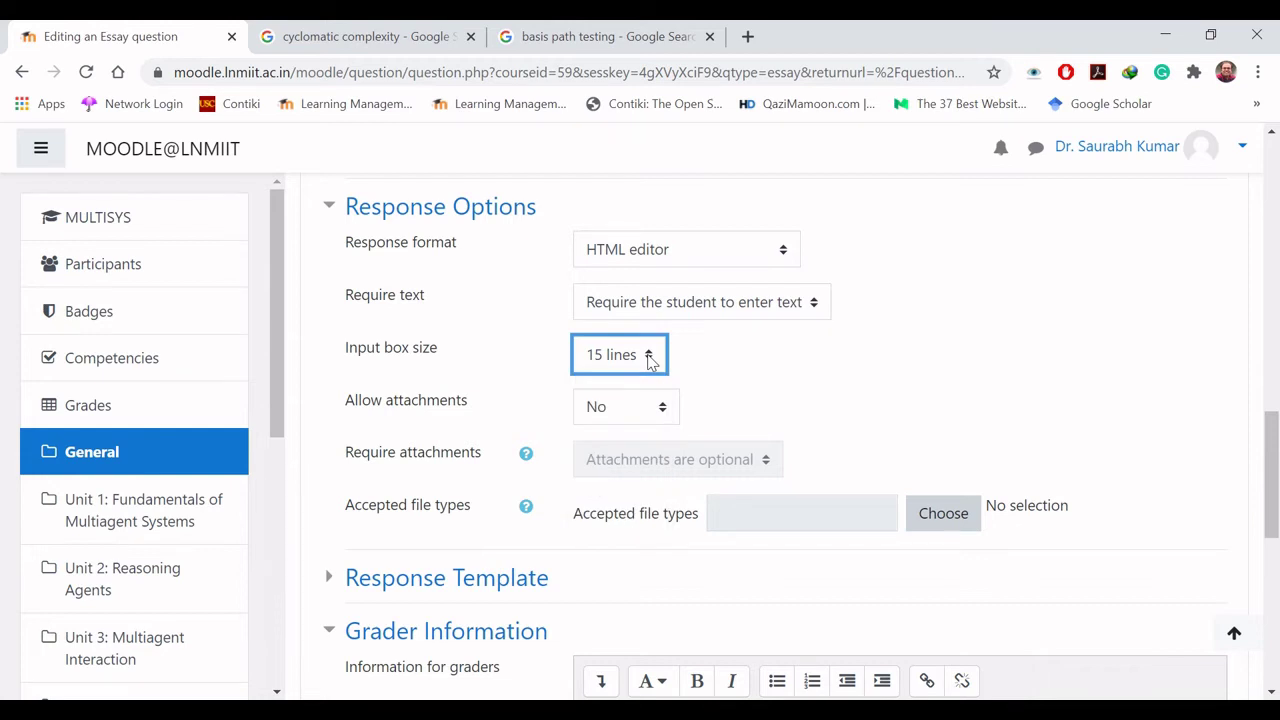
pyautogui.click(758, 373)
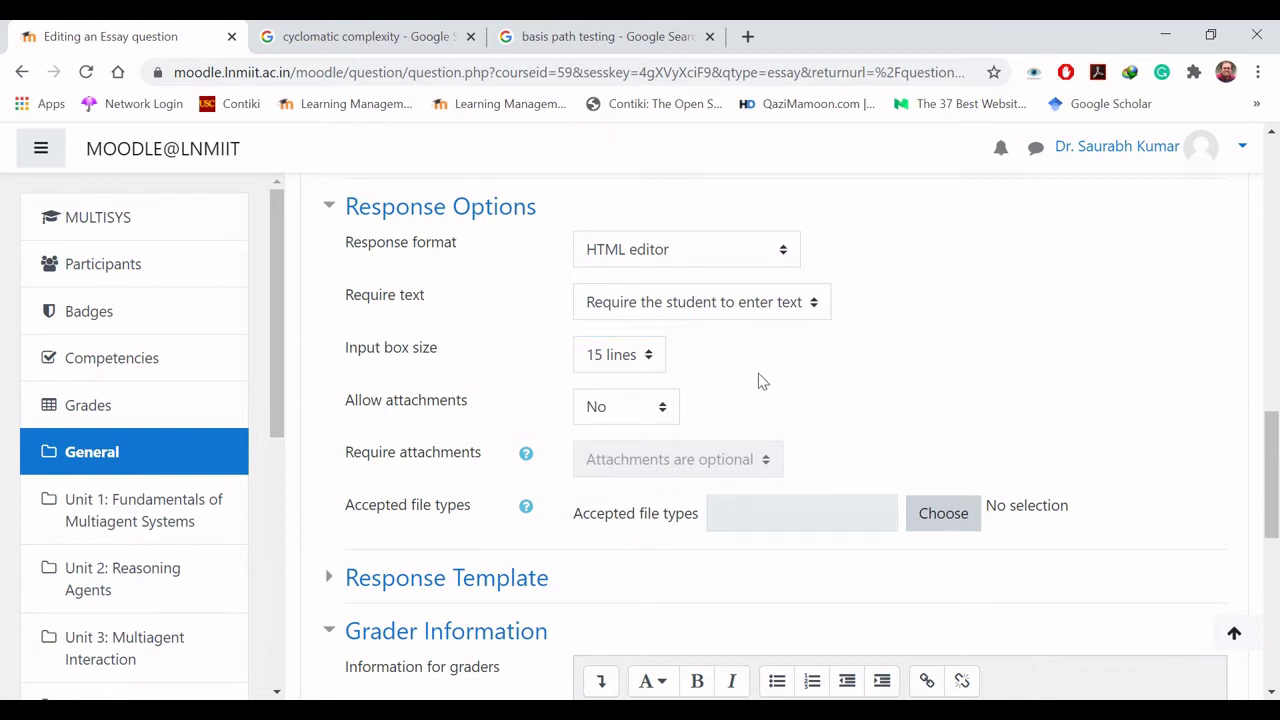
pyautogui.click(667, 412)
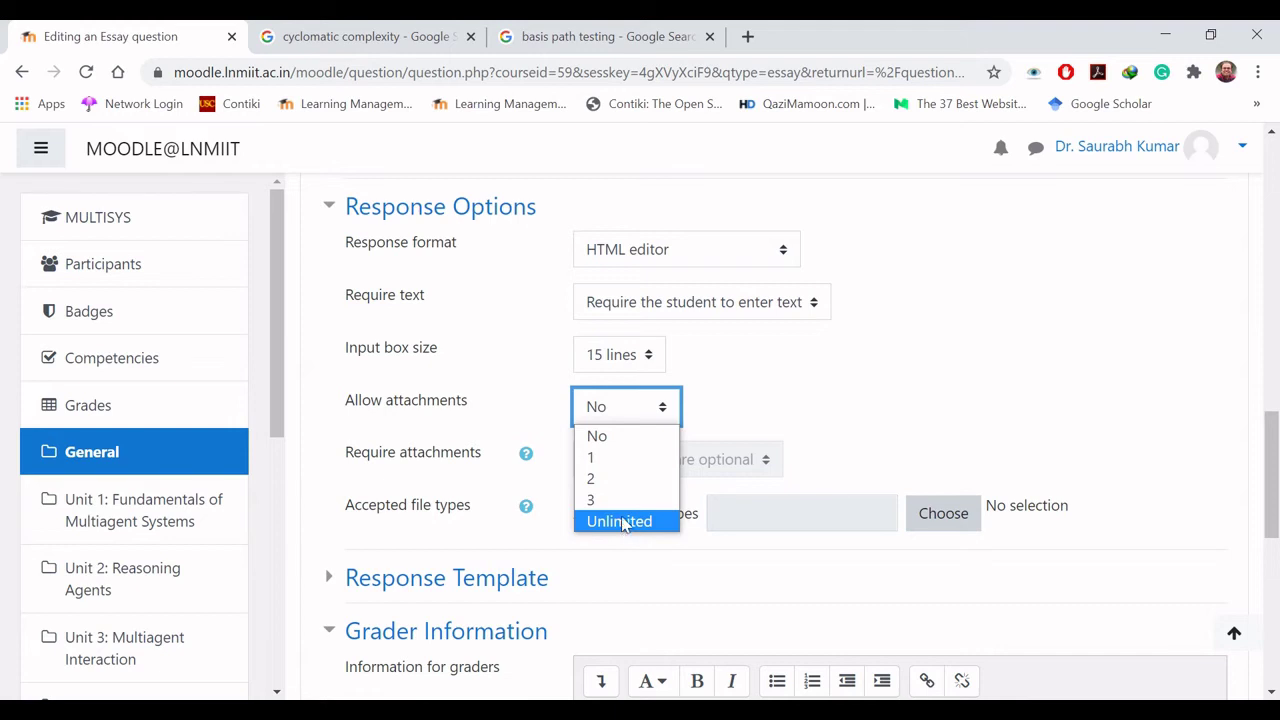
pyautogui.click(623, 437)
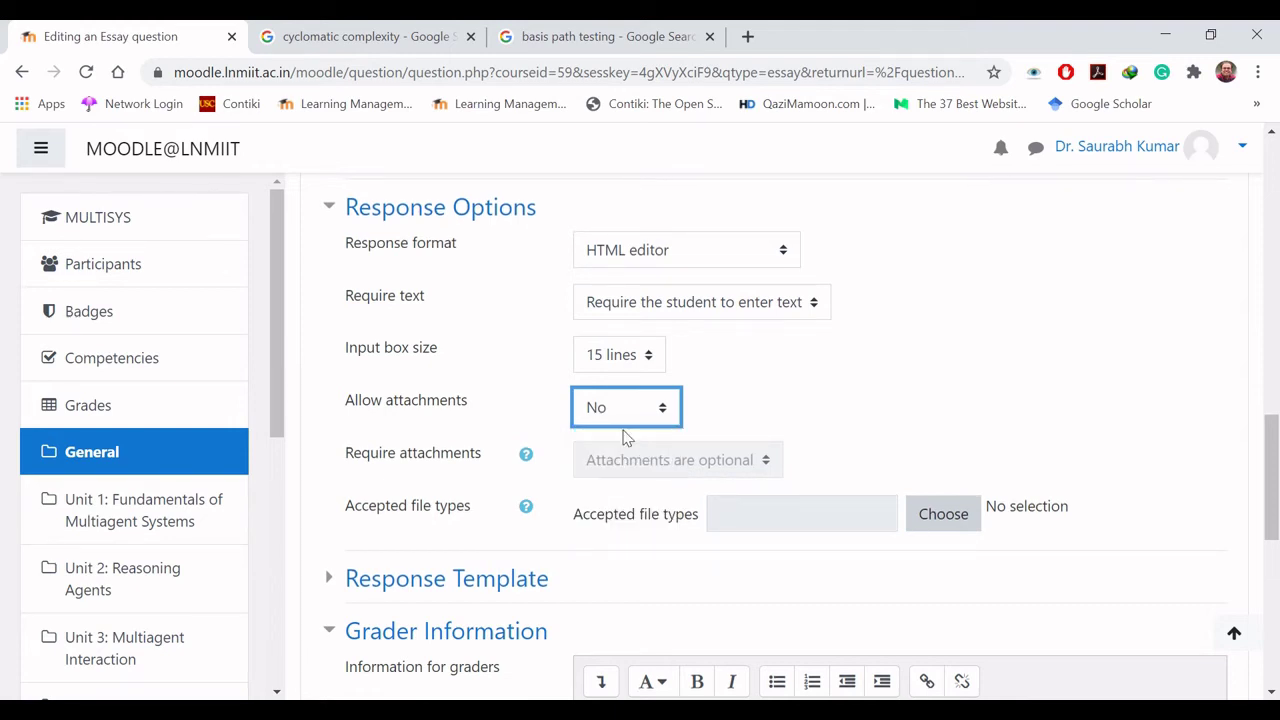
pyautogui.click(643, 407)
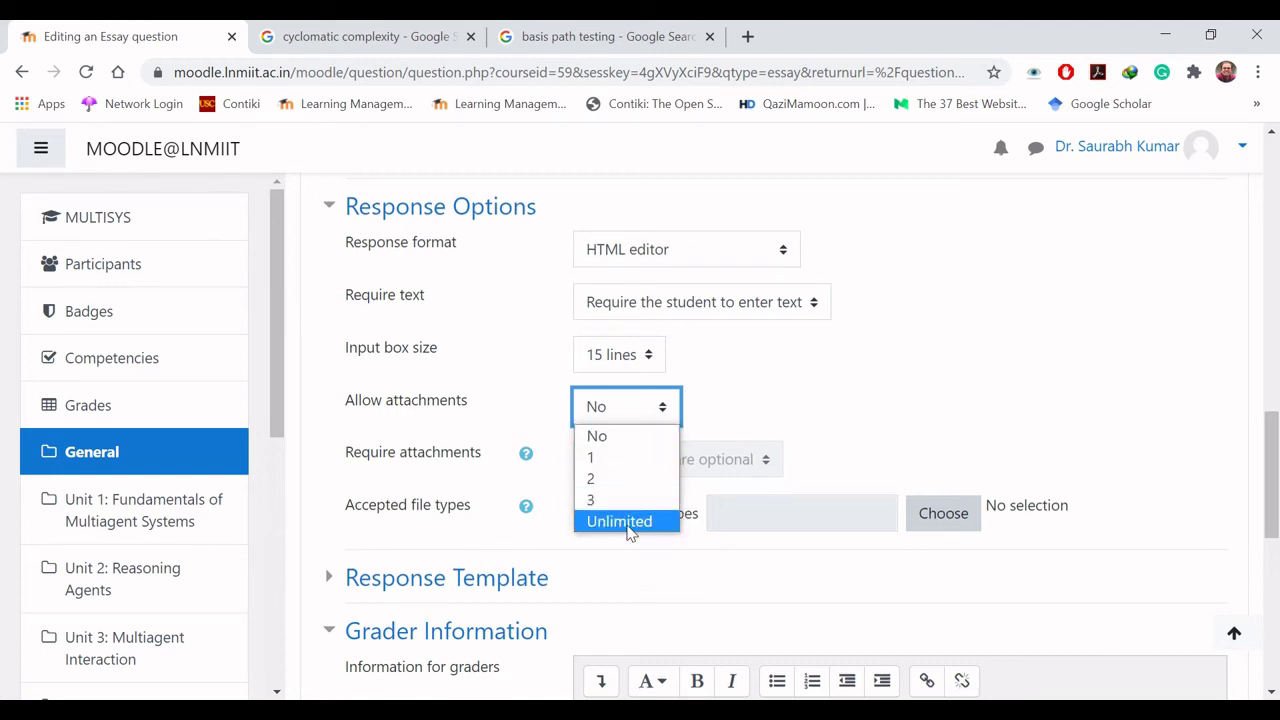
pyautogui.click(665, 415)
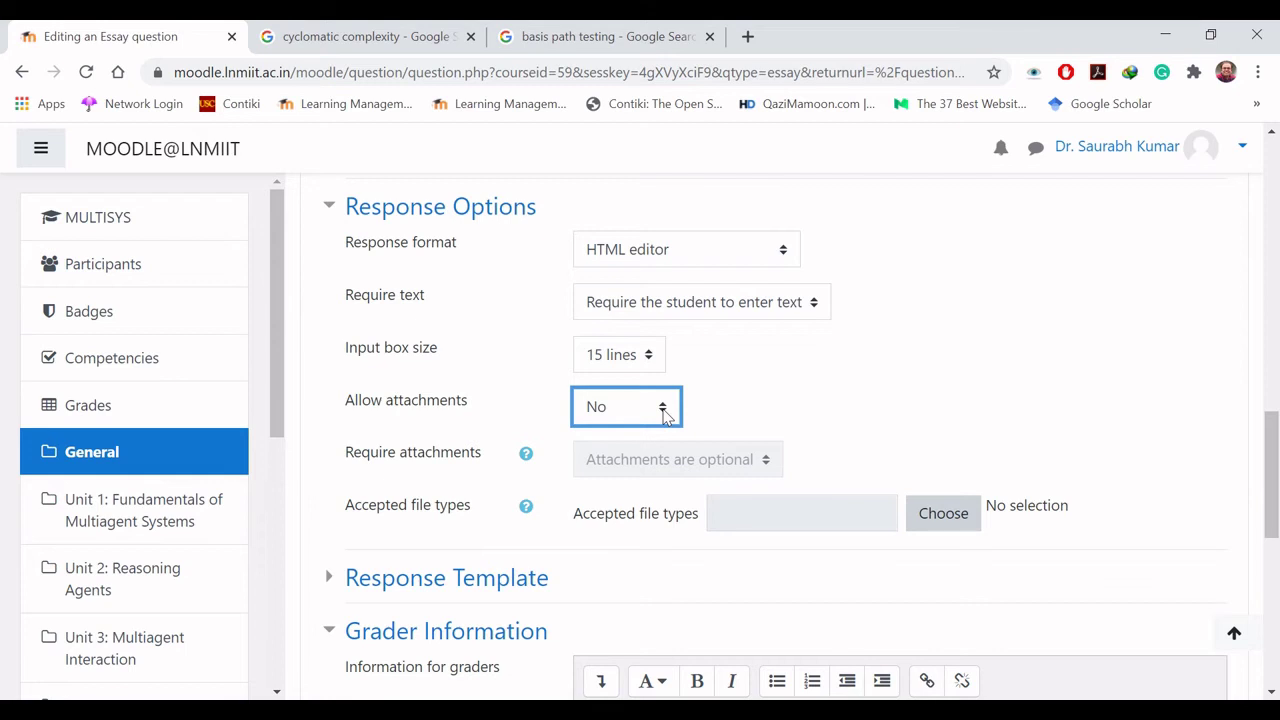
pyautogui.click(765, 400)
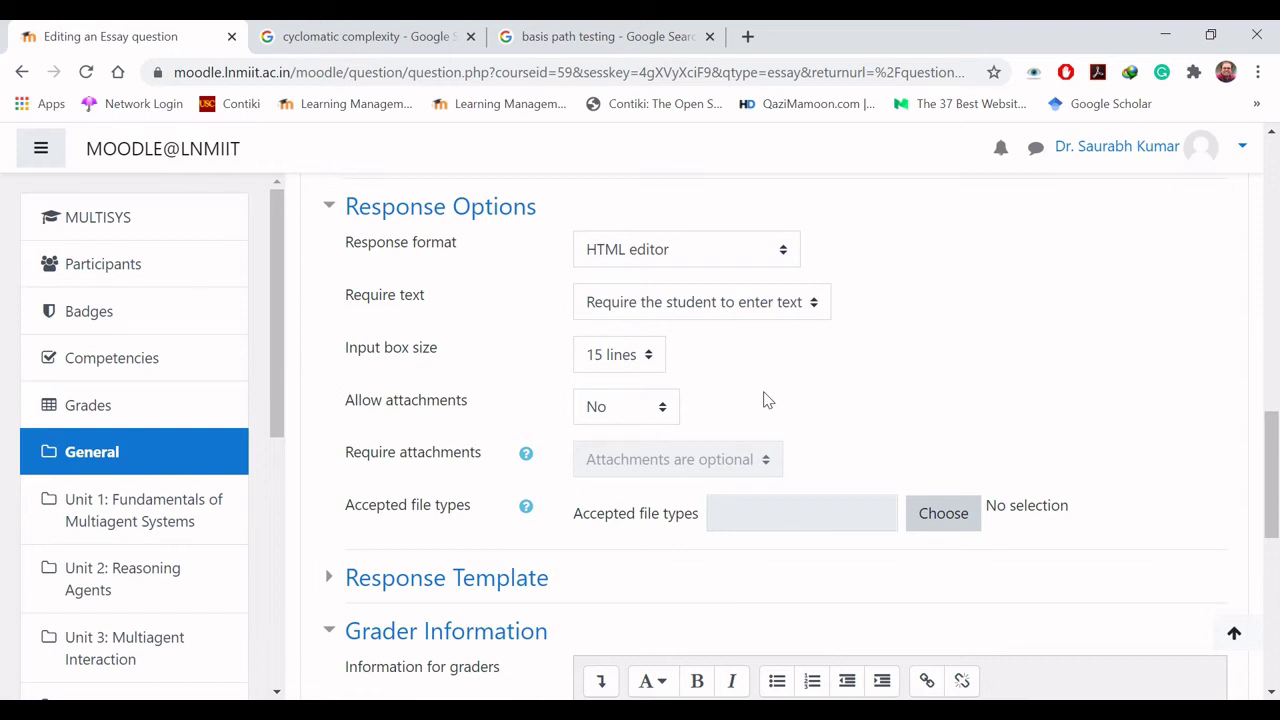
# Step: Try the response formats: editor with file picker, plain text, no online text, monospaced
pyautogui.click(738, 260)
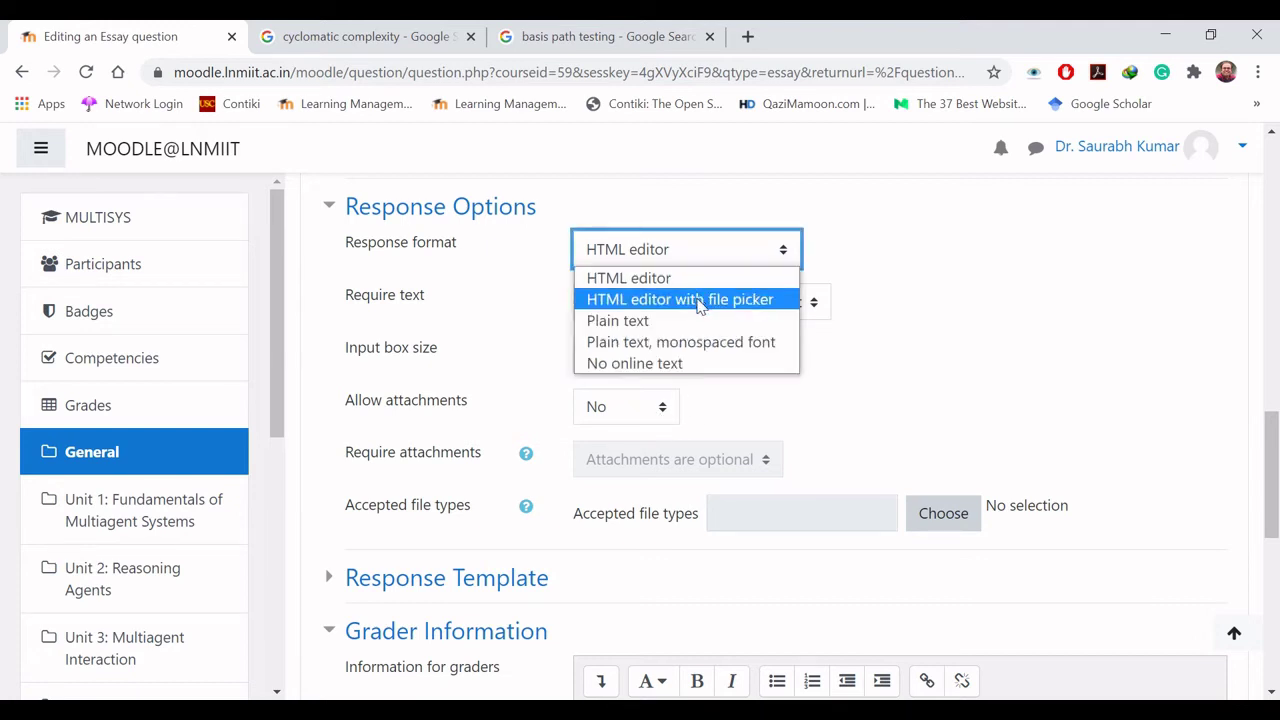
pyautogui.click(700, 300)
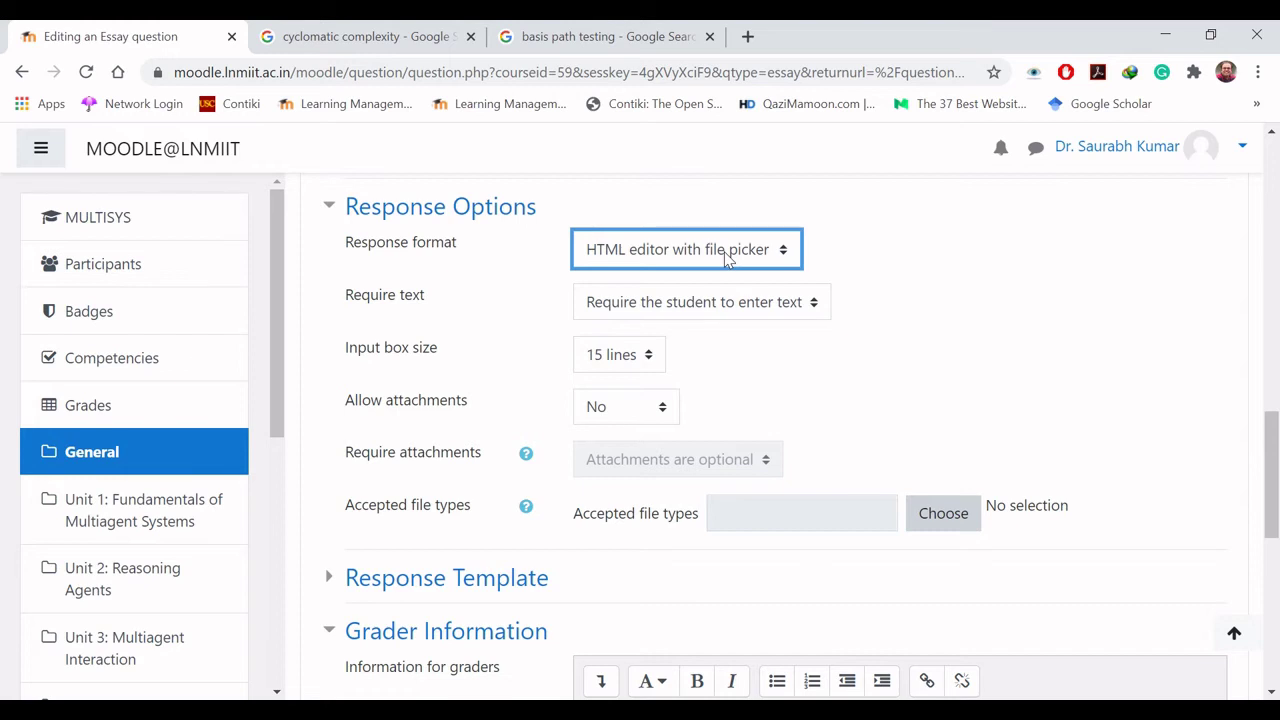
pyautogui.click(726, 258)
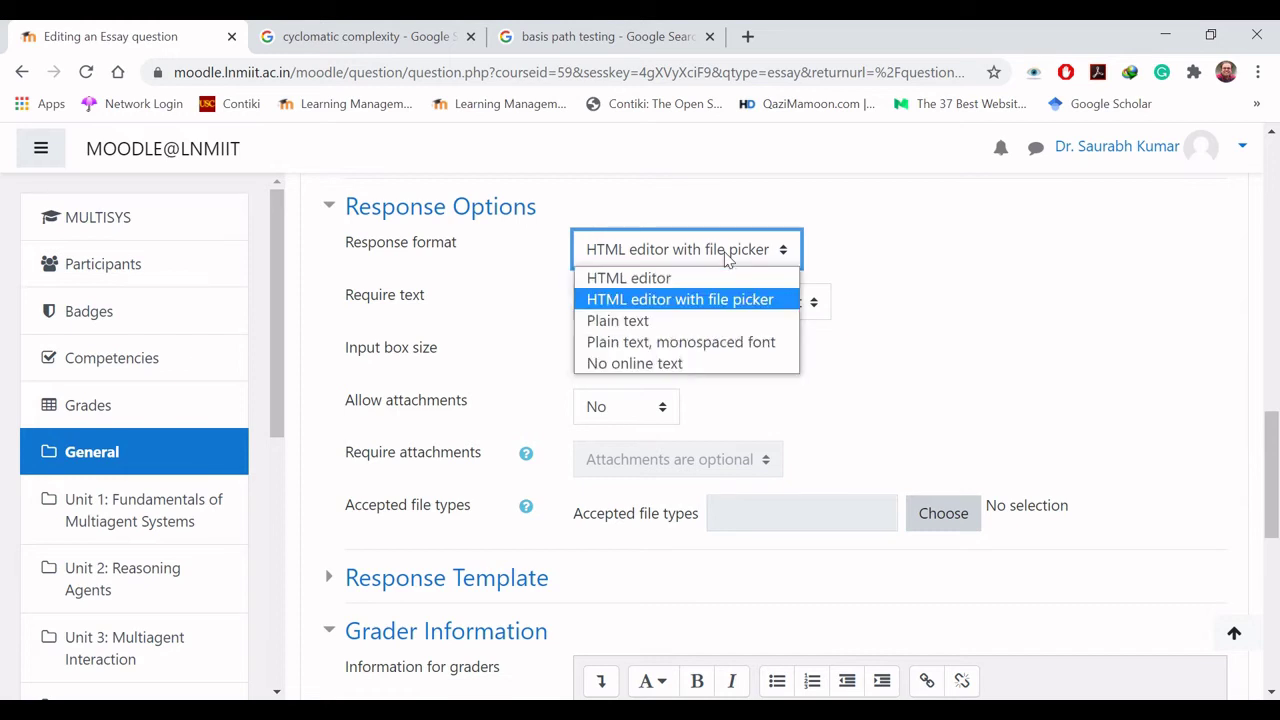
pyautogui.click(688, 321)
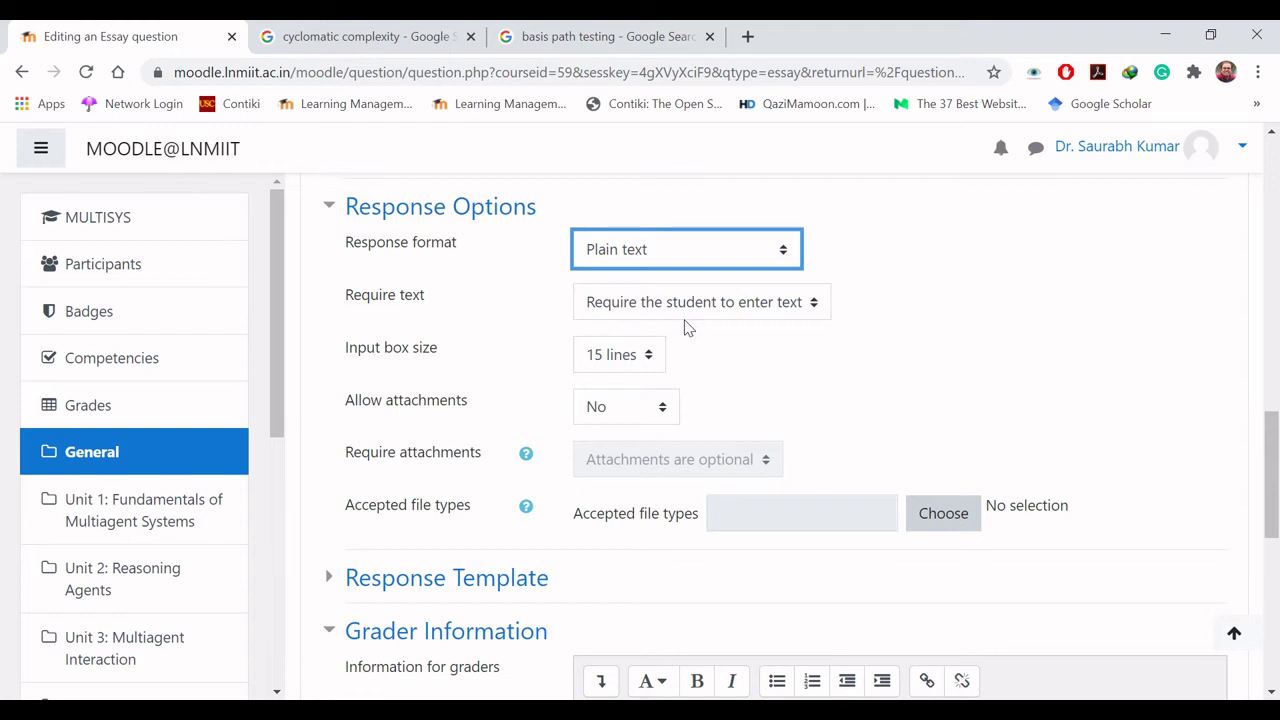
pyautogui.click(686, 251)
pyautogui.click(686, 251)
pyautogui.click(686, 251)
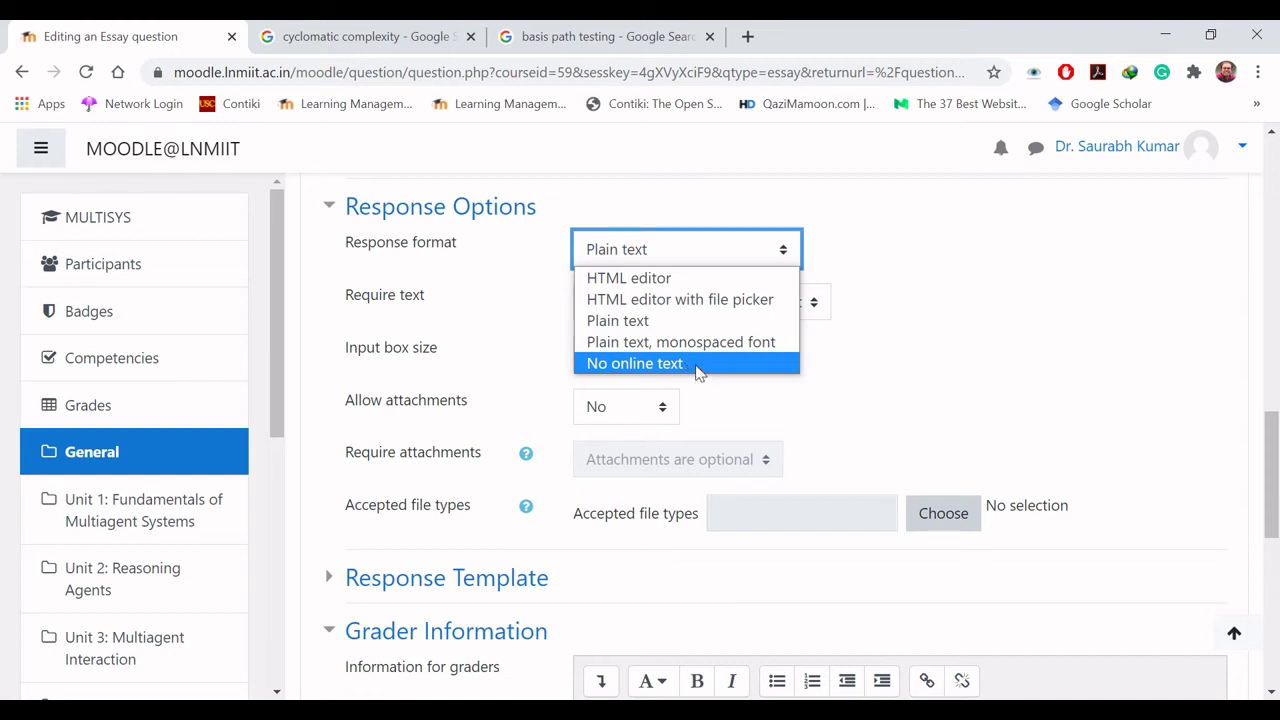
pyautogui.click(699, 372)
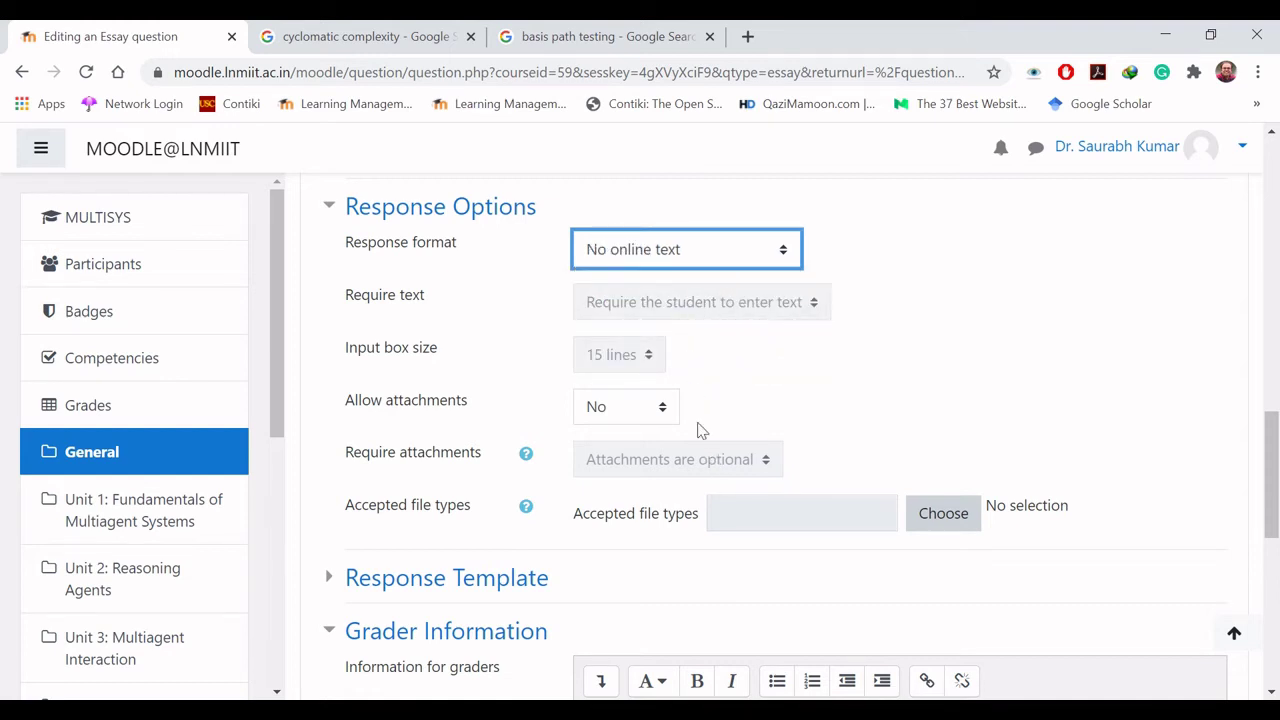
pyautogui.click(697, 257)
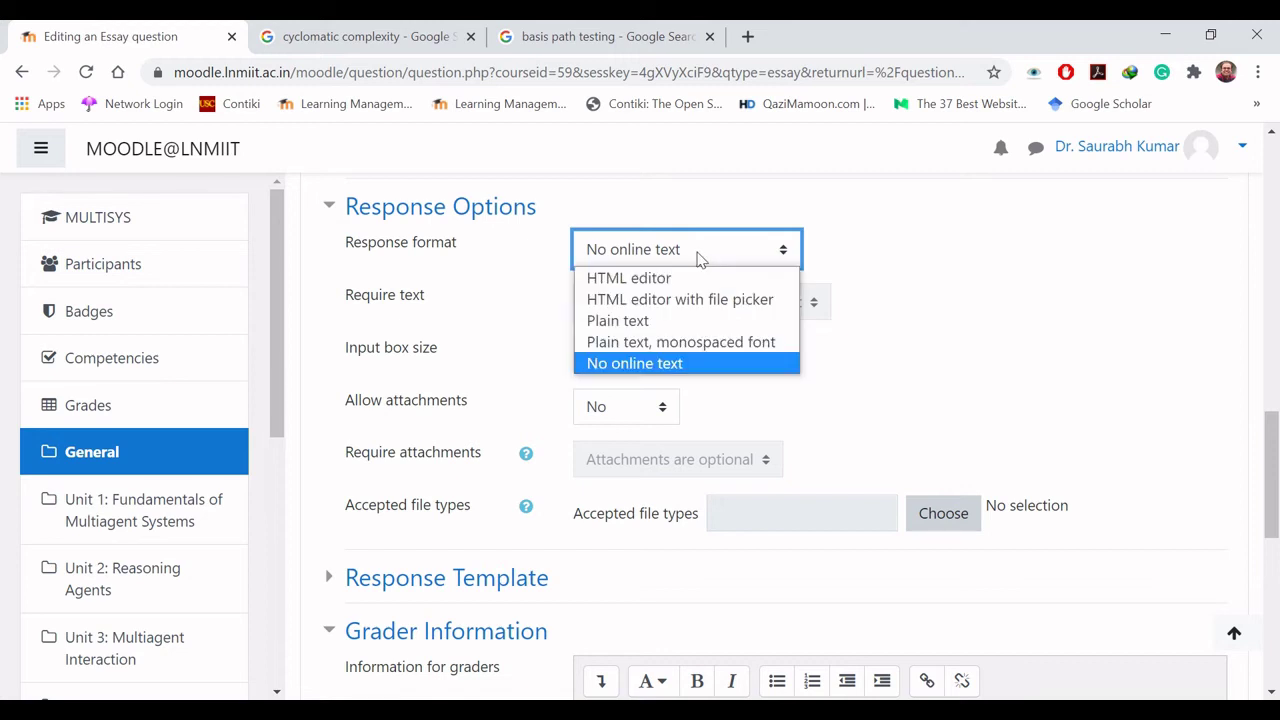
pyautogui.click(689, 347)
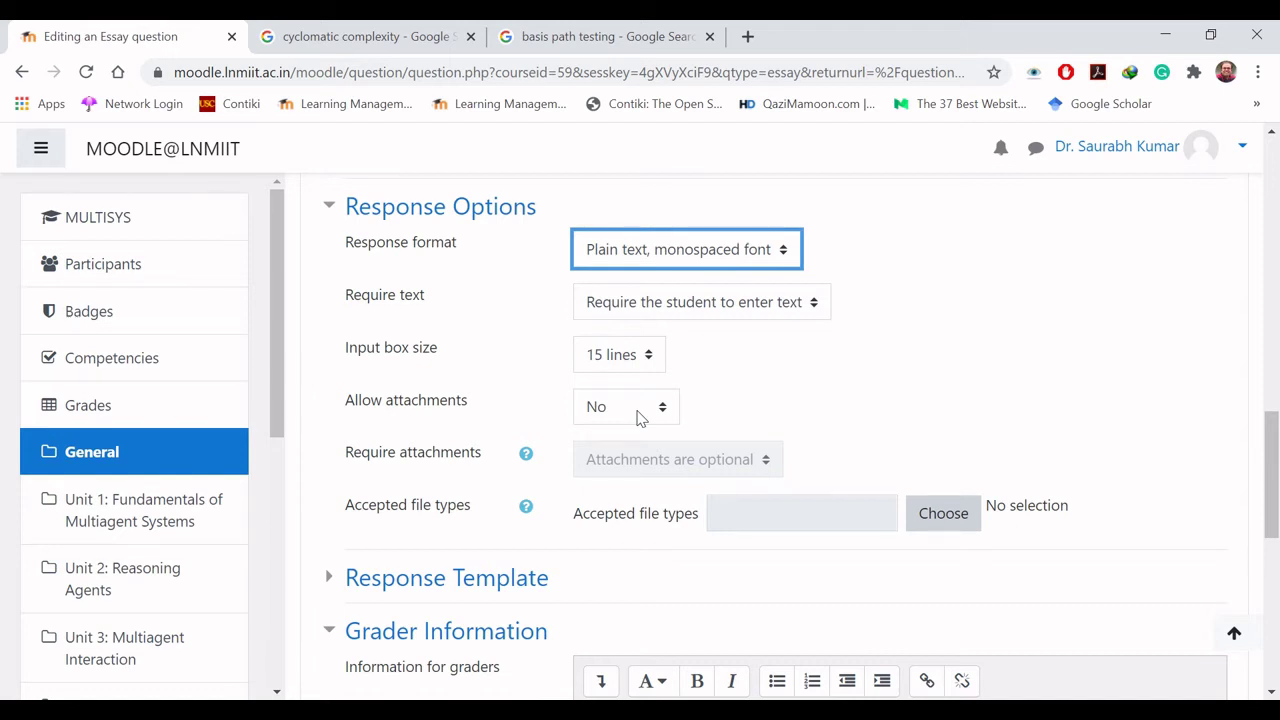
pyautogui.click(705, 254)
pyautogui.click(684, 365)
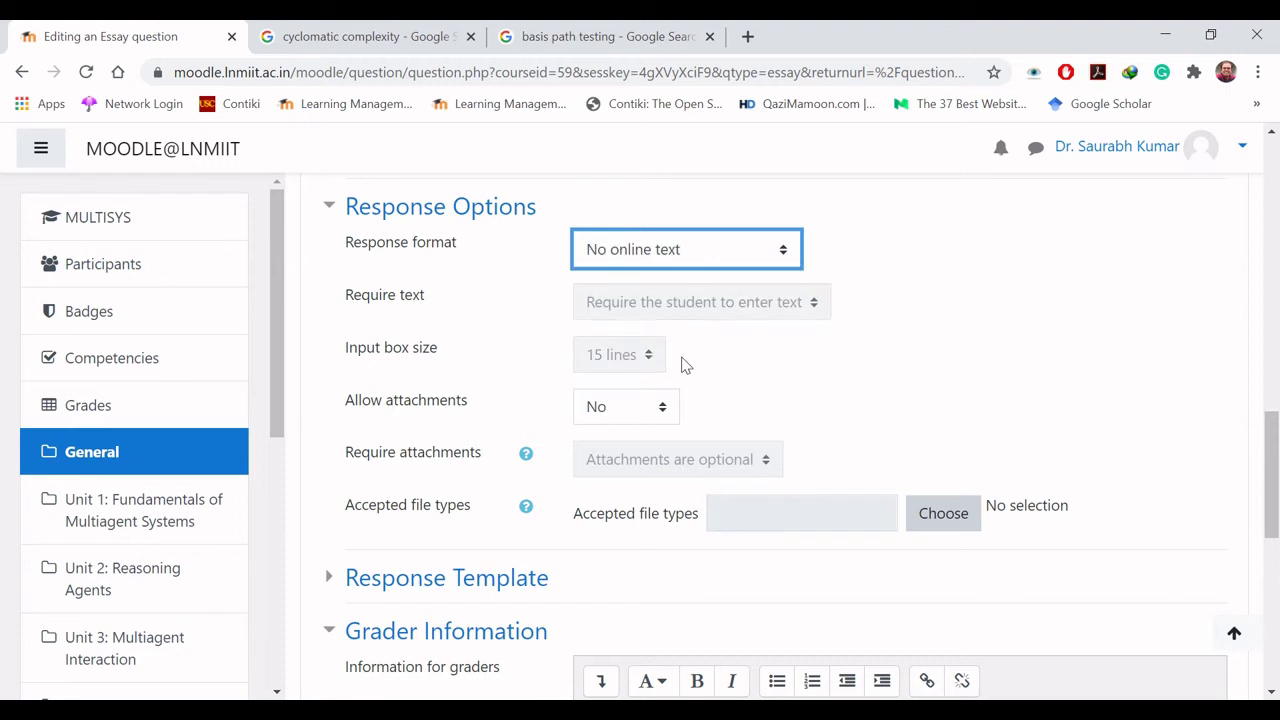
# Step: Keep attachments at No and set the response format to Plain text
pyautogui.click(661, 410)
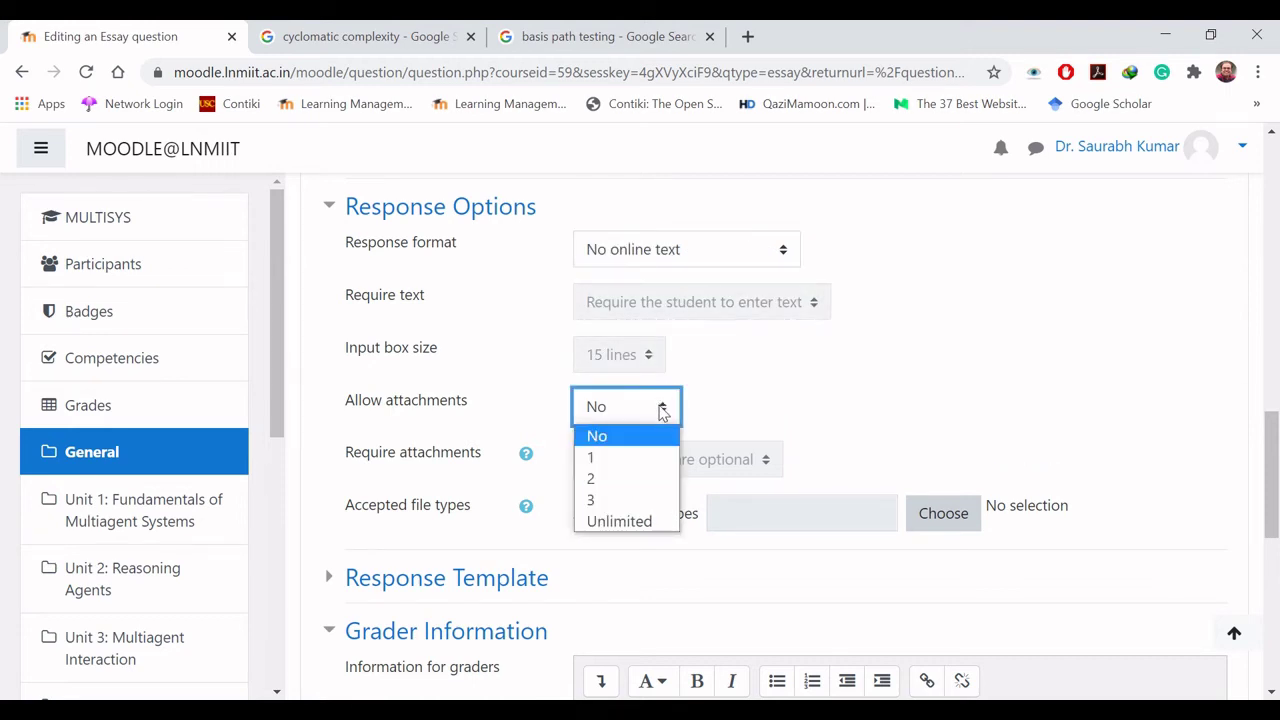
pyautogui.click(665, 408)
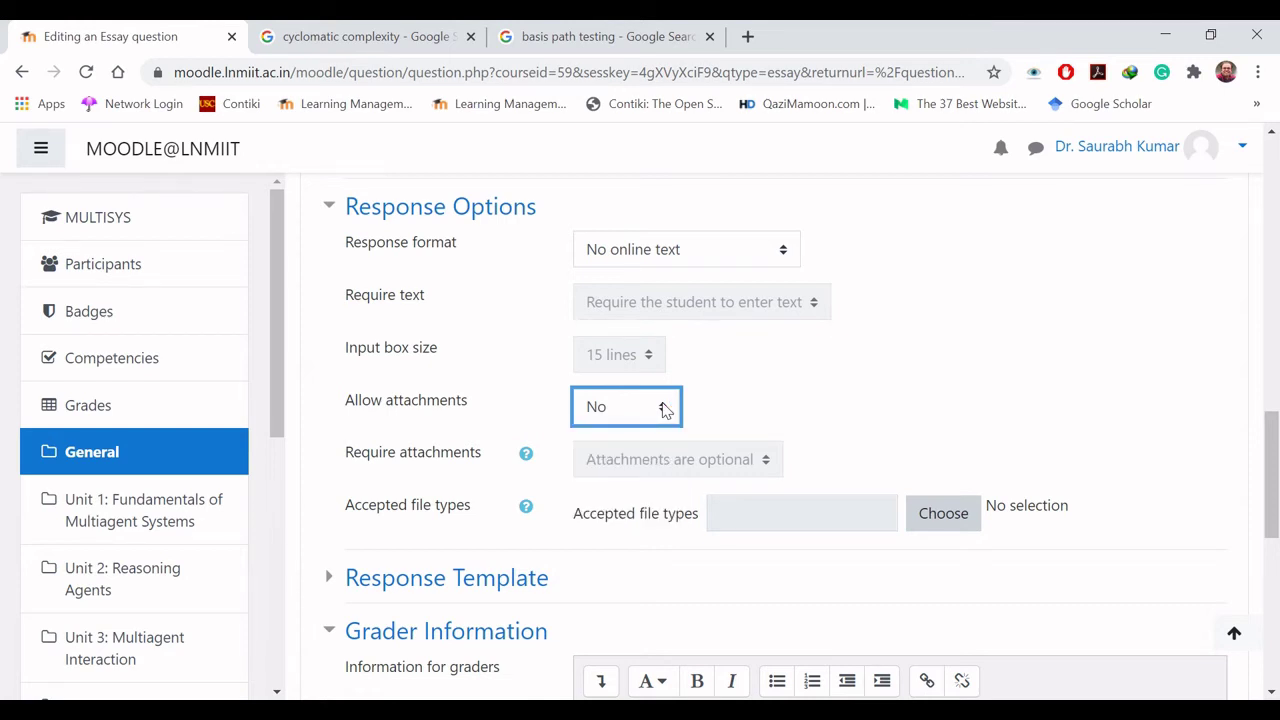
pyautogui.click(742, 372)
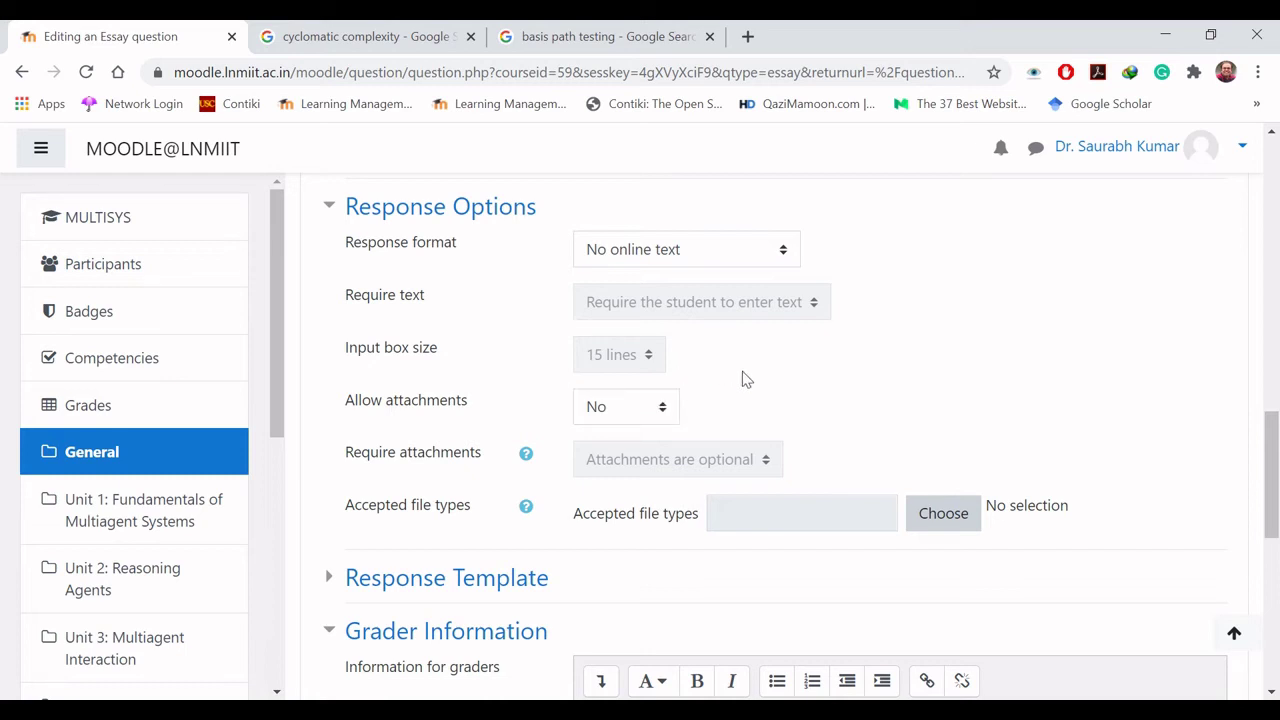
pyautogui.click(711, 256)
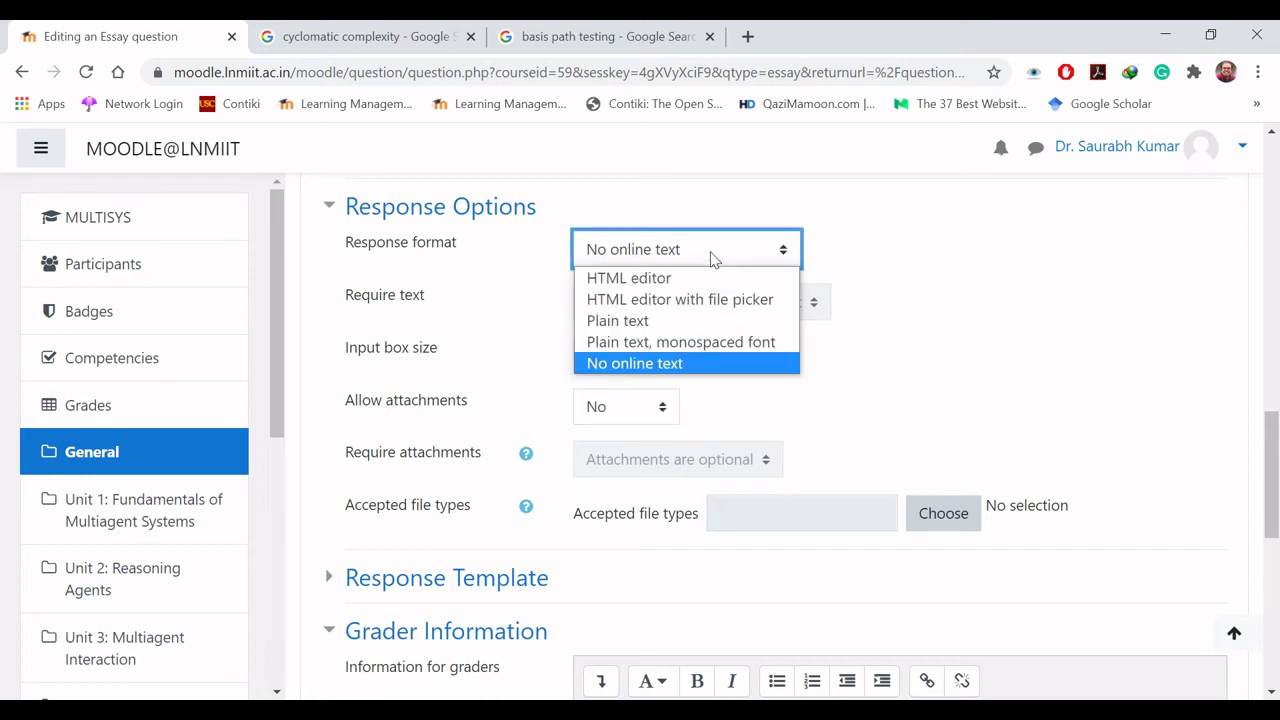
pyautogui.click(676, 331)
pyautogui.click(729, 374)
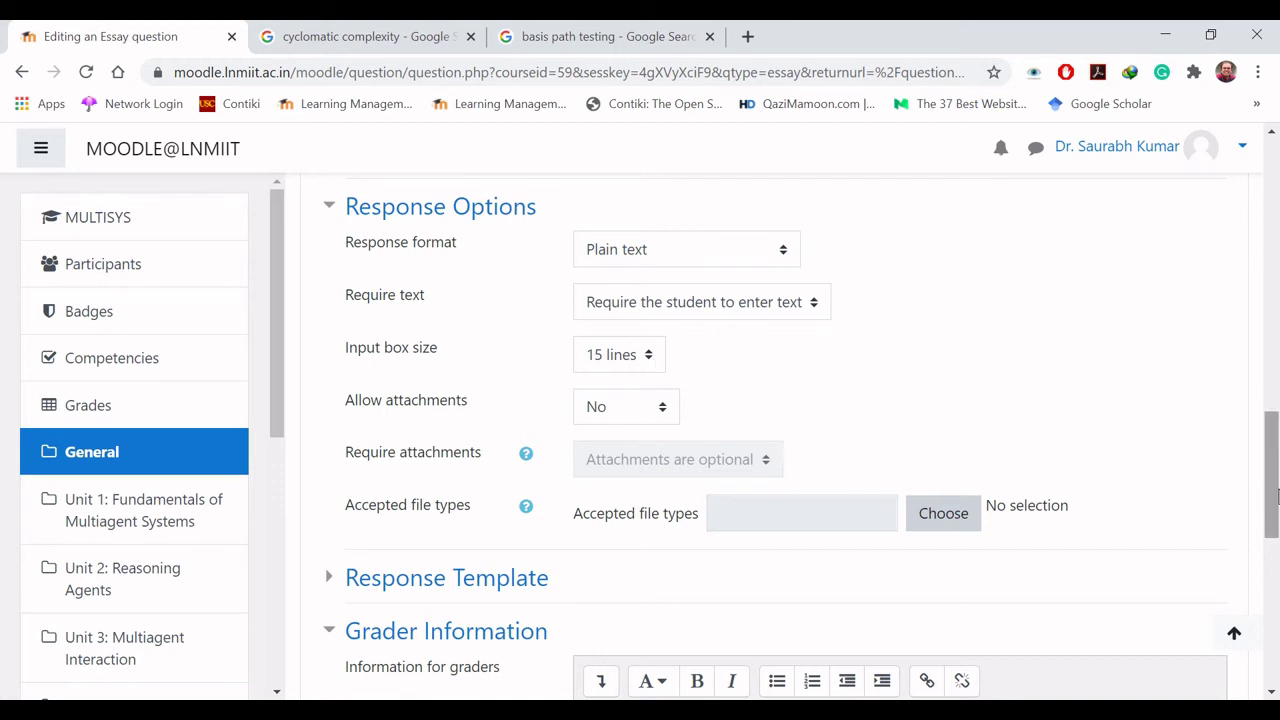
# Step: Save the Essay question and return to the MULTISYS question bank list
pyautogui.scroll(-3, 1277, 497)
pyautogui.click(331, 288)
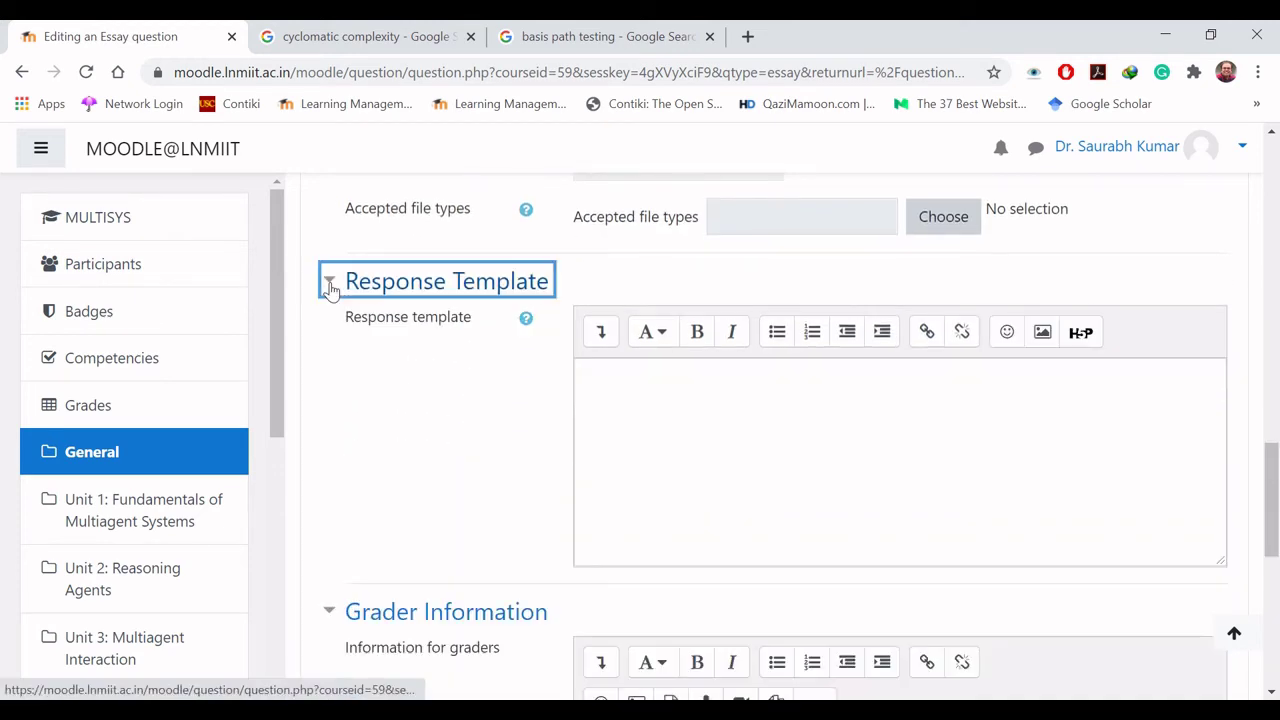
pyautogui.click(331, 288)
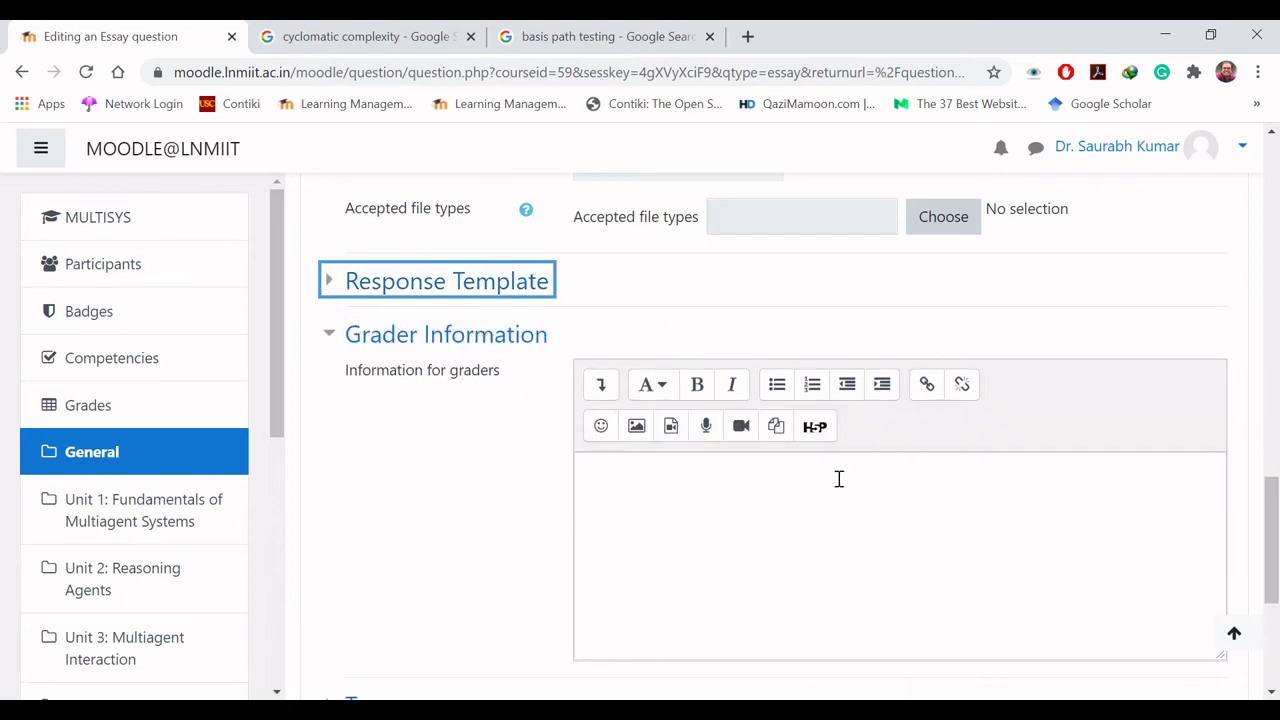
pyautogui.scroll(-3, 1274, 588)
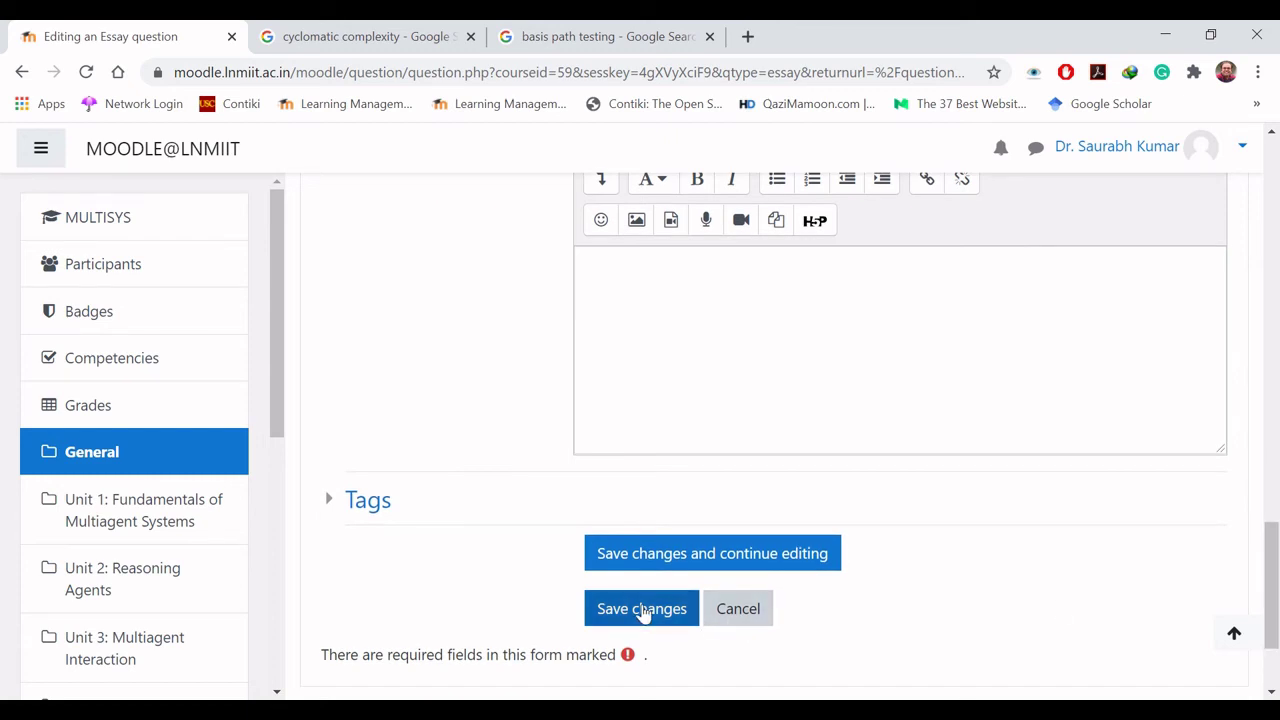
pyautogui.click(642, 610)
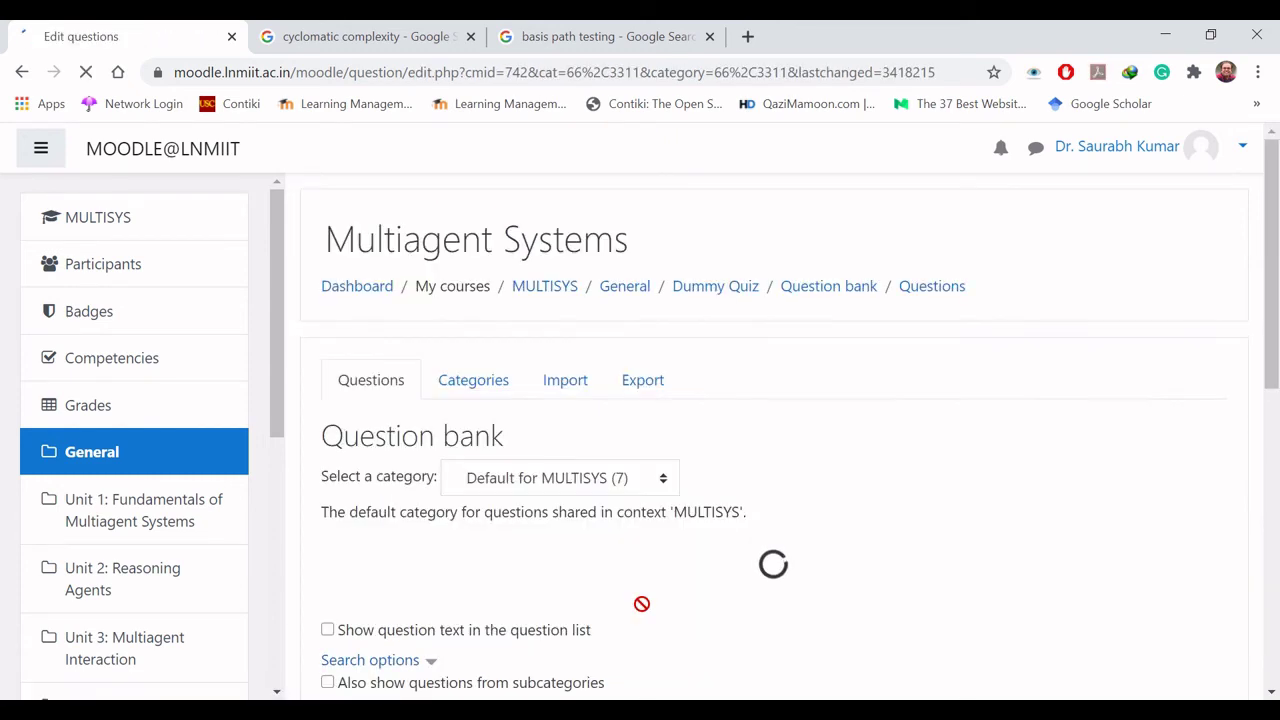
pyautogui.scroll(-5, 641, 604)
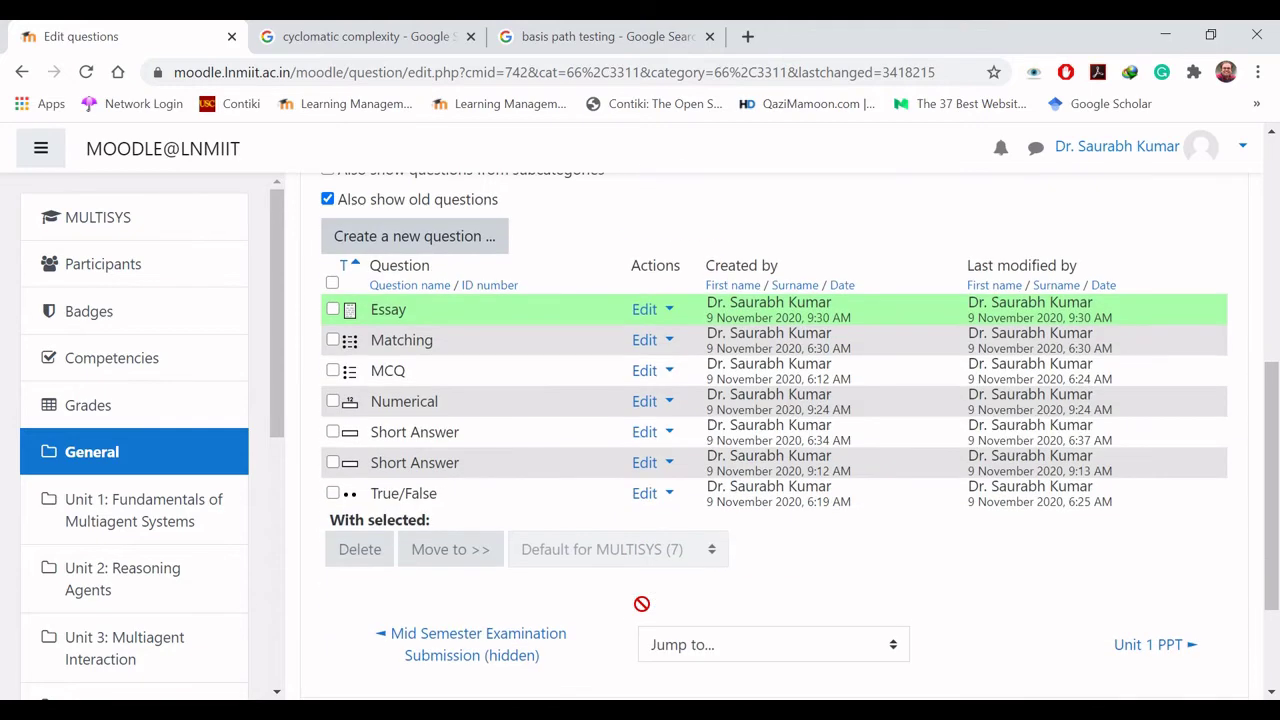
# Step: Preview the Essay, answer 'Cyclomatic complexity is something in the field of software engineering.' and submit
pyautogui.click(663, 311)
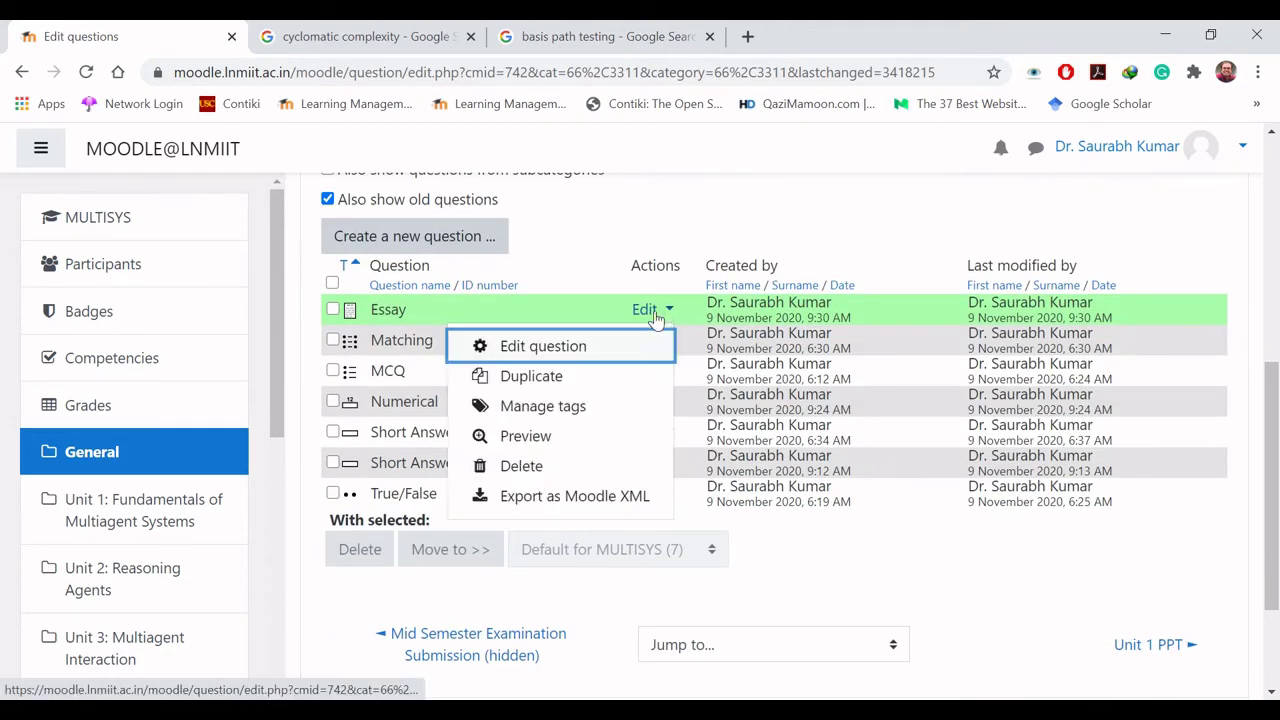
pyautogui.click(566, 438)
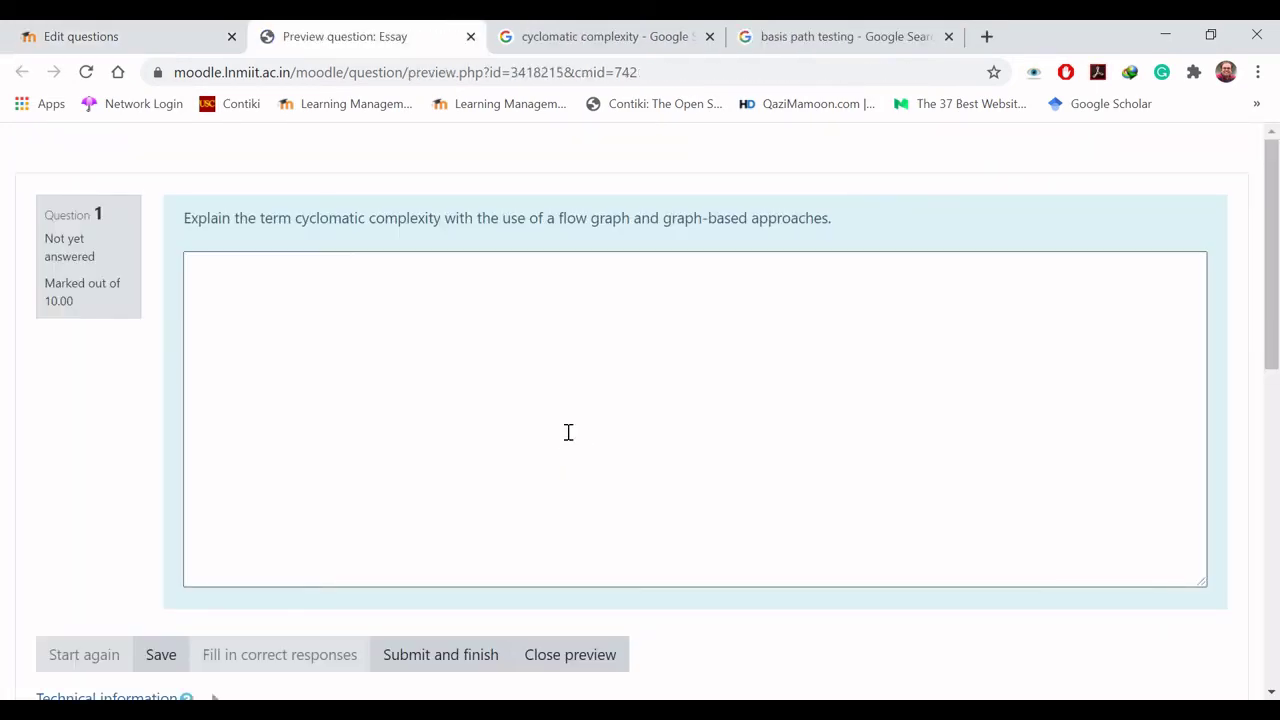
pyautogui.click(357, 309)
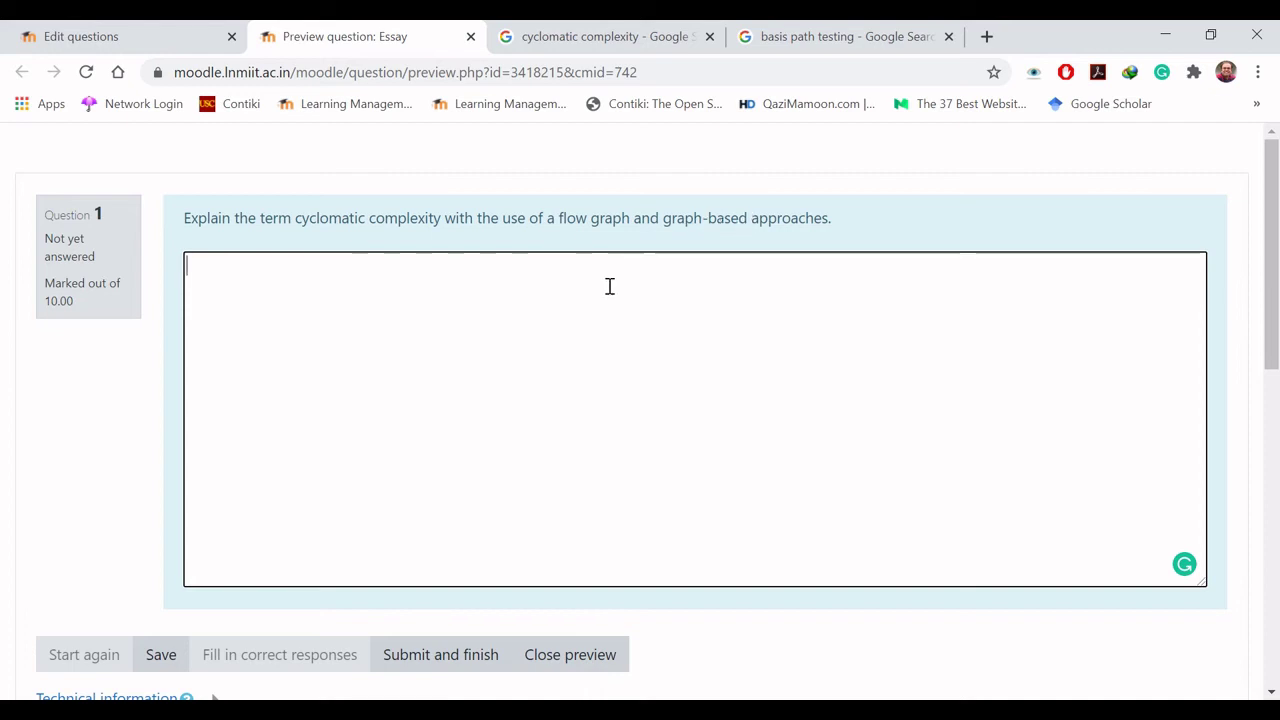
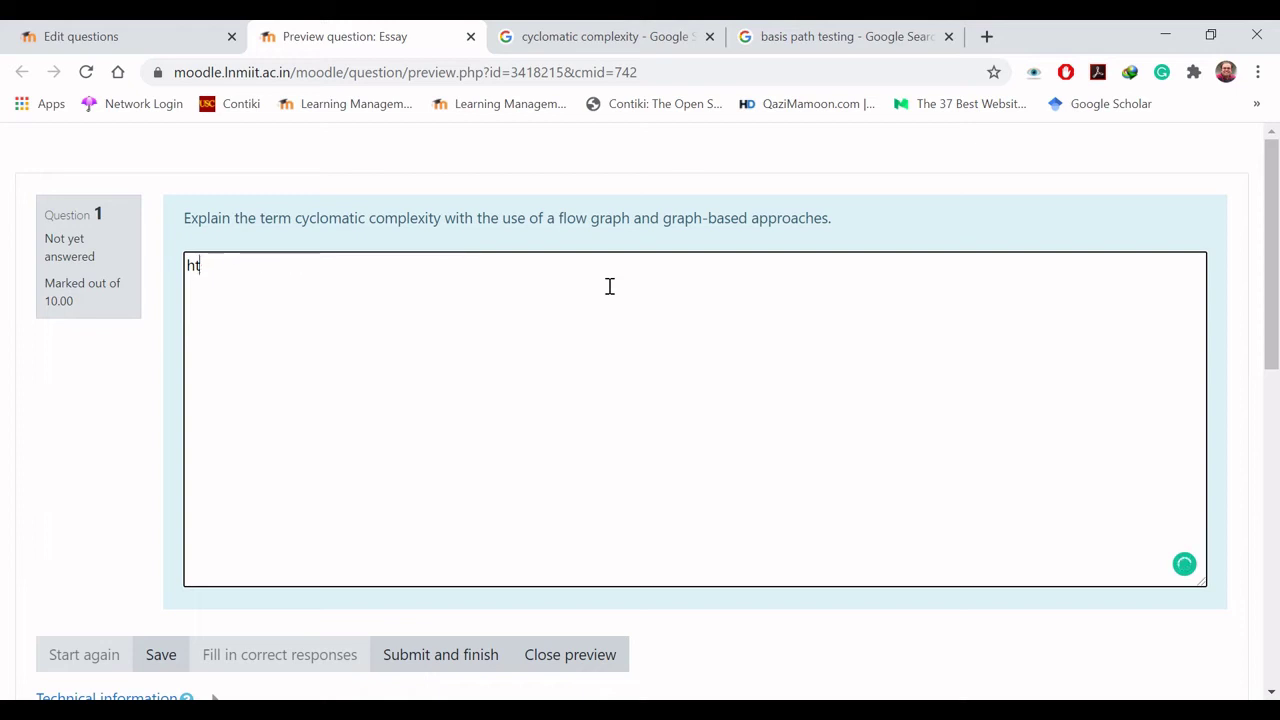
pyautogui.write('Cyclomati')
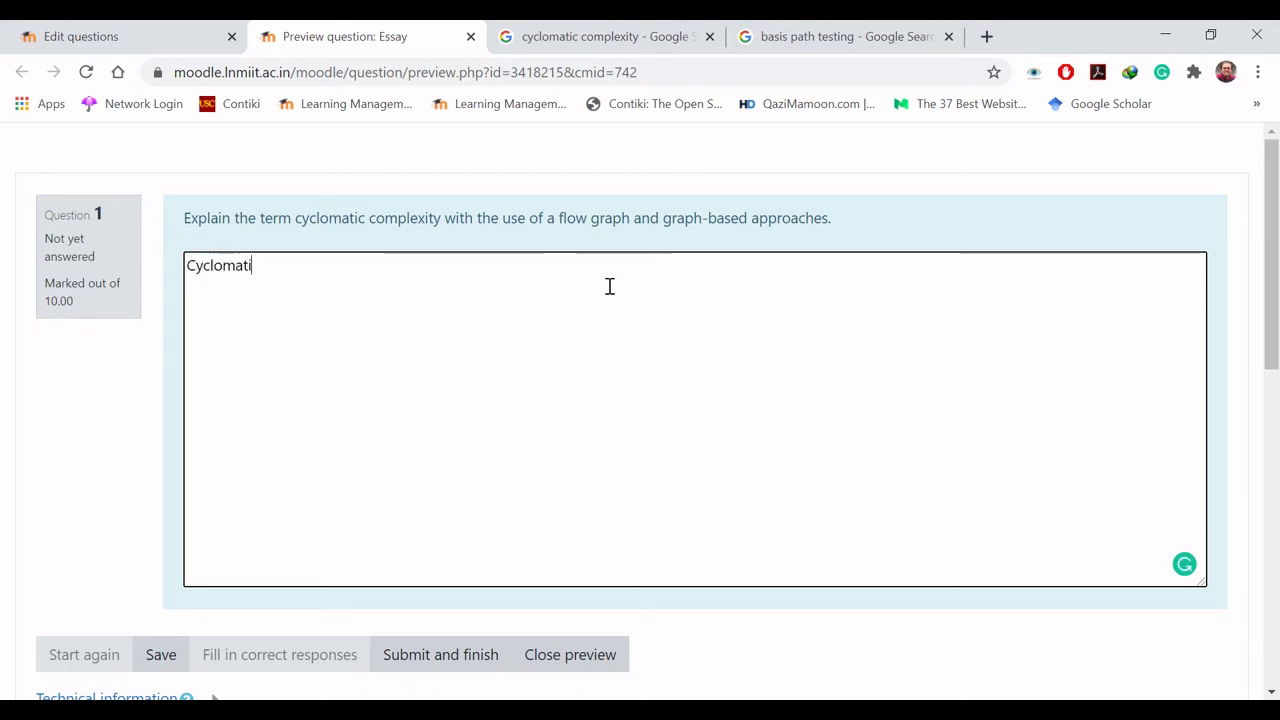
pyautogui.write('c complexity ')
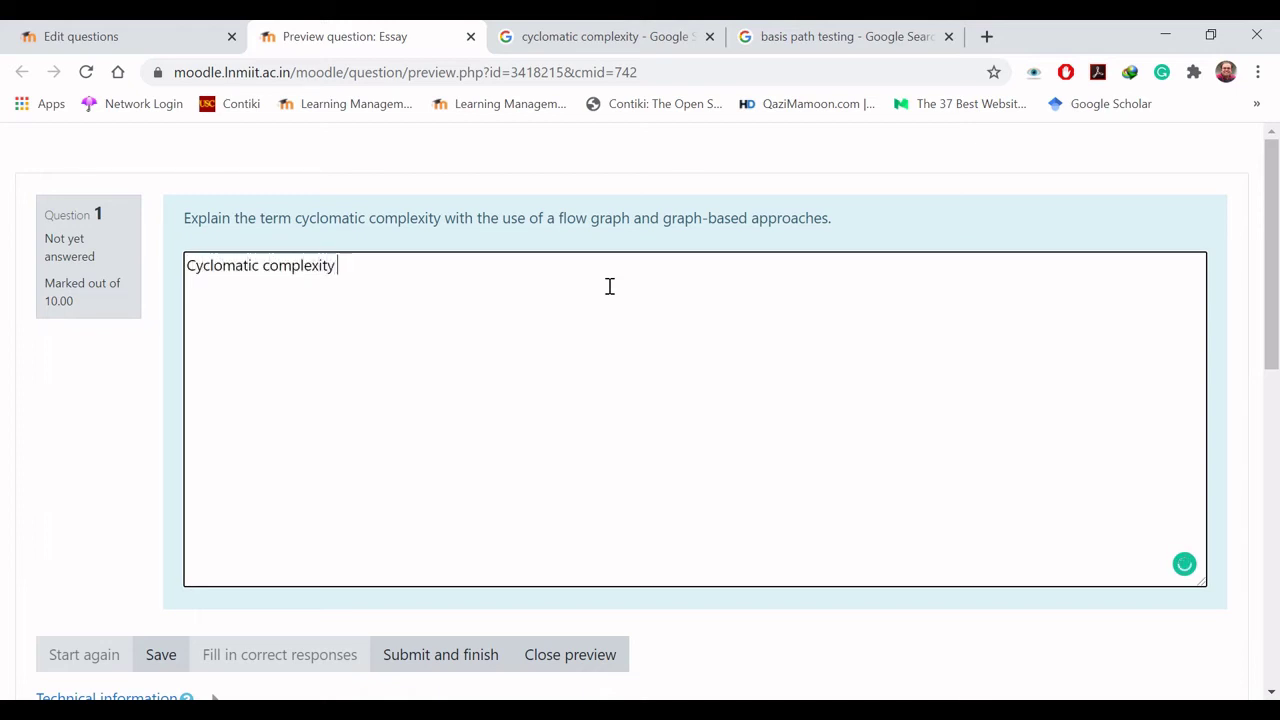
pyautogui.write('is something i')
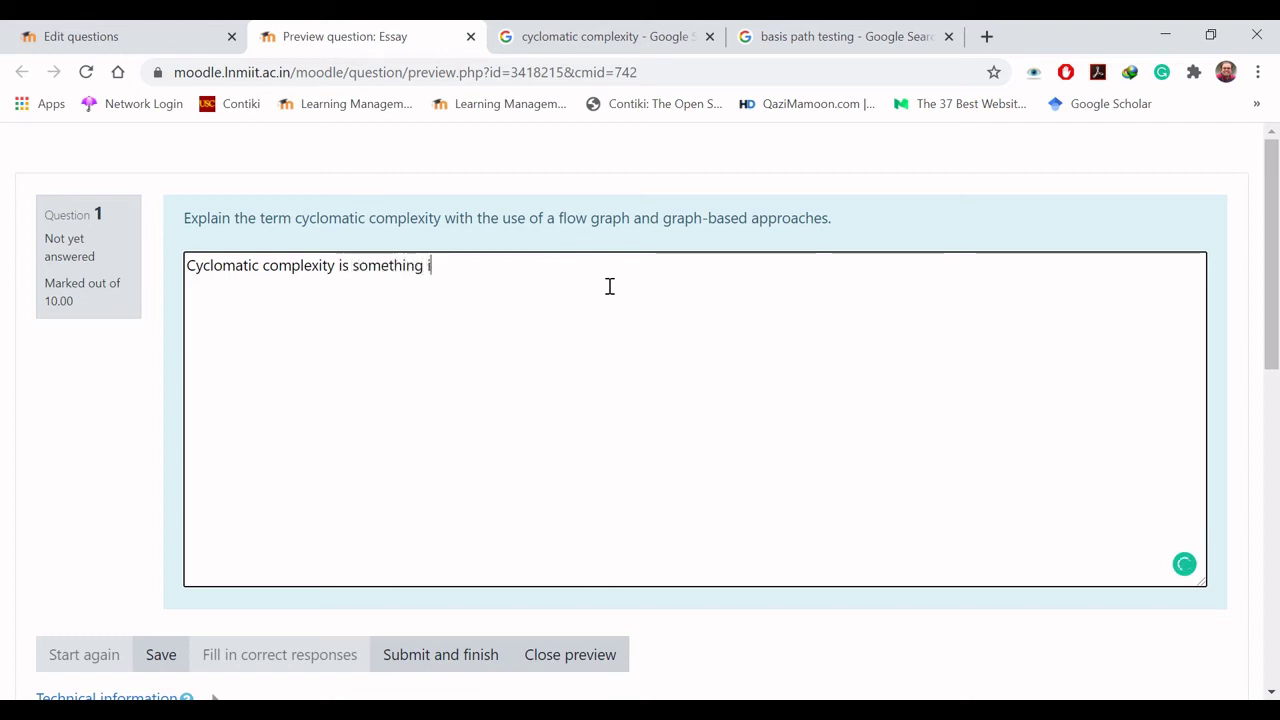
pyautogui.write('n the field of so')
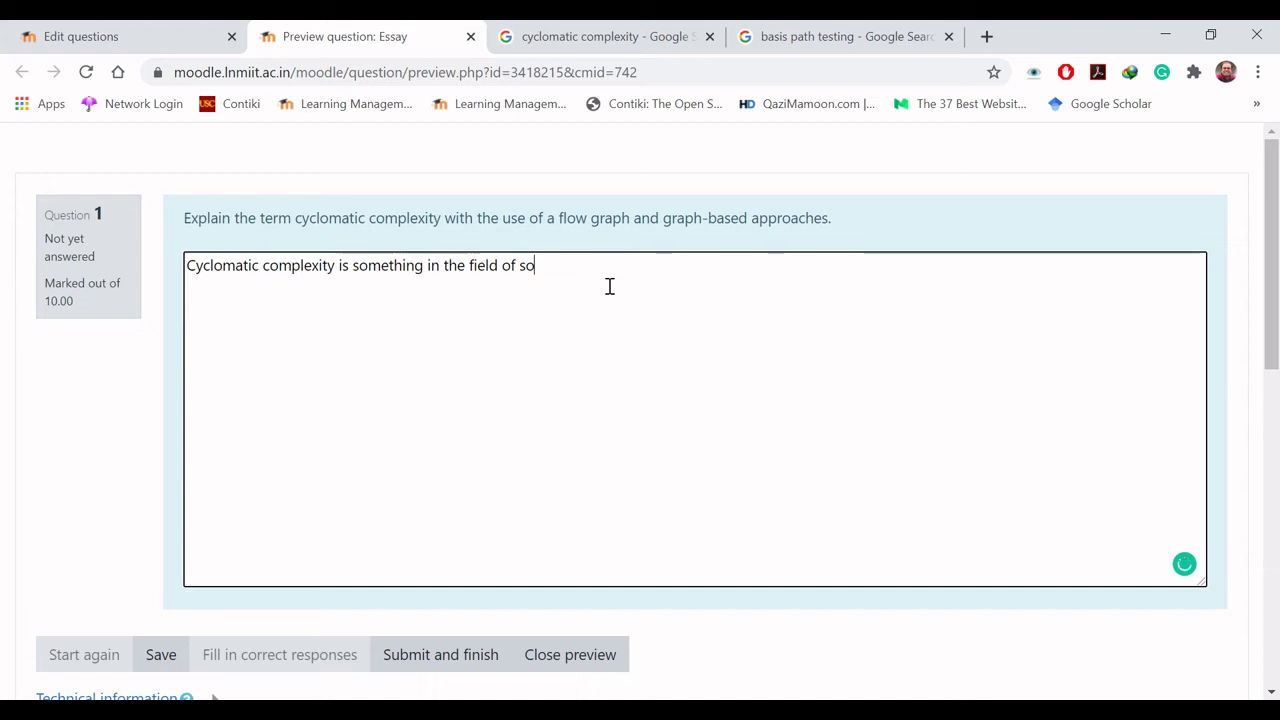
pyautogui.write('ftware engineer')
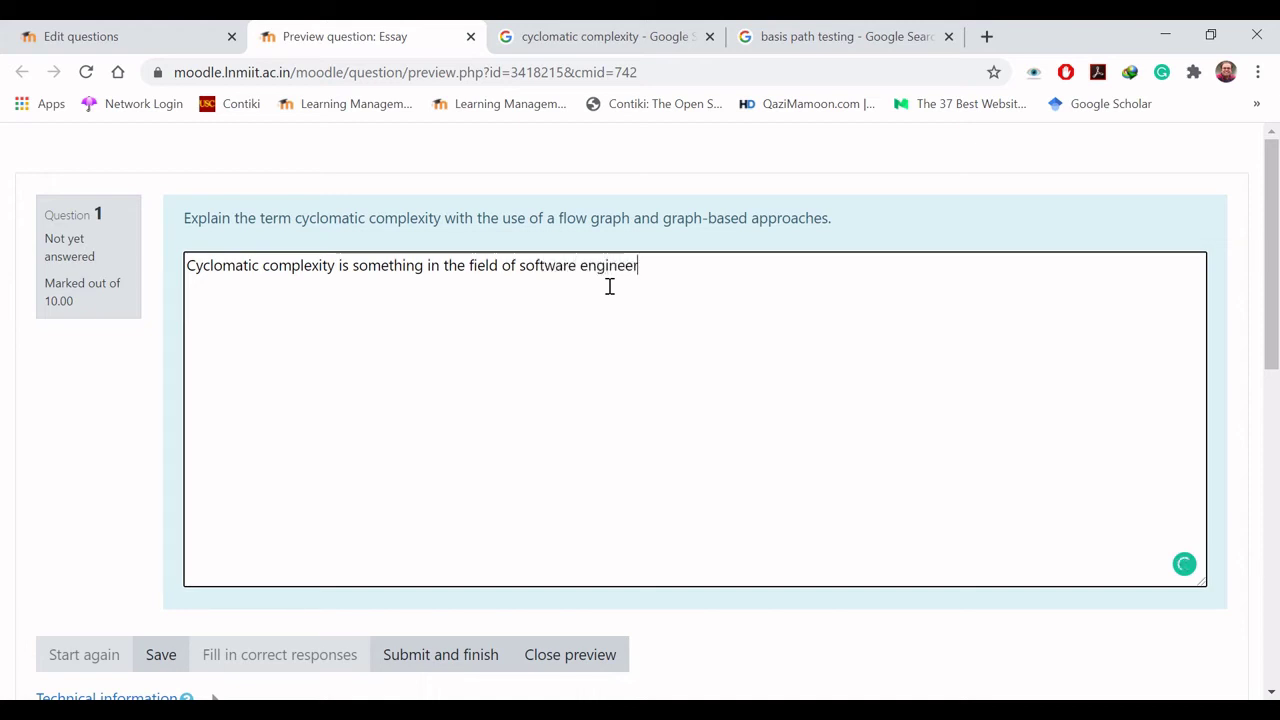
pyautogui.write('ing.')
pyautogui.click(450, 660)
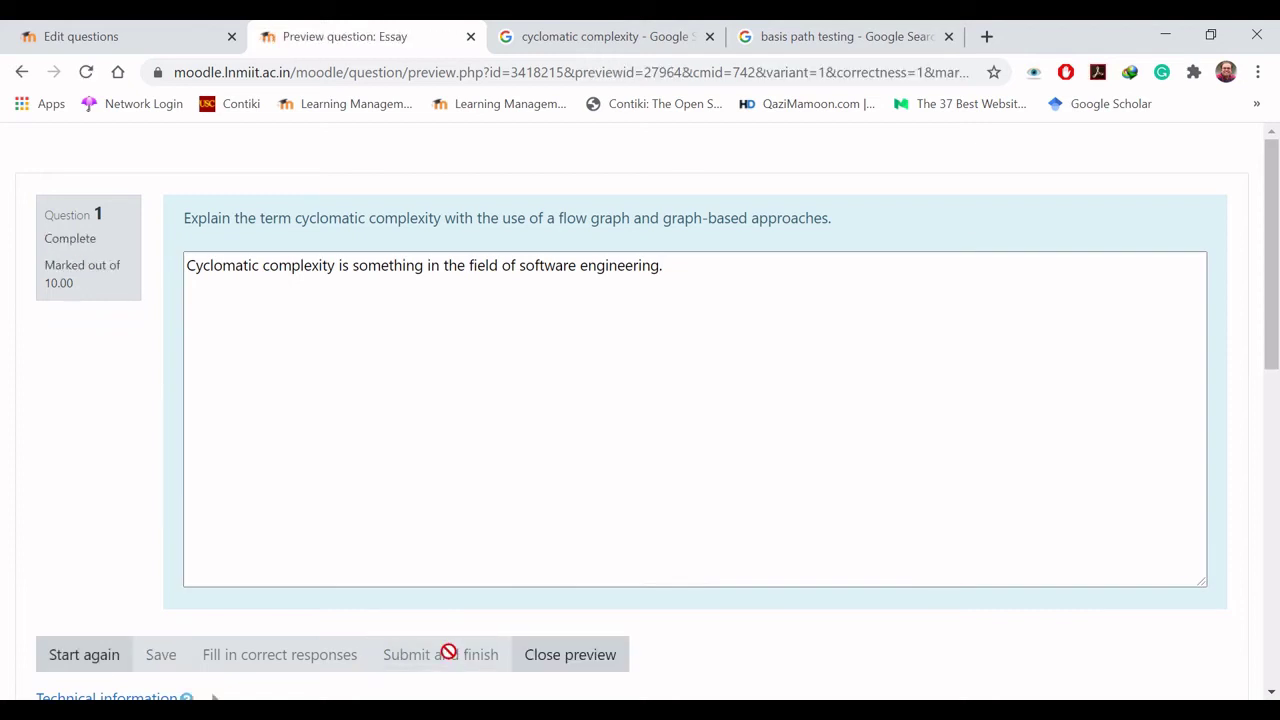
pyautogui.moveTo(1274, 360)
pyautogui.mouseDown()
pyautogui.moveTo(1274, 682)
pyautogui.moveTo(1274, 360)
pyautogui.mouseUp()
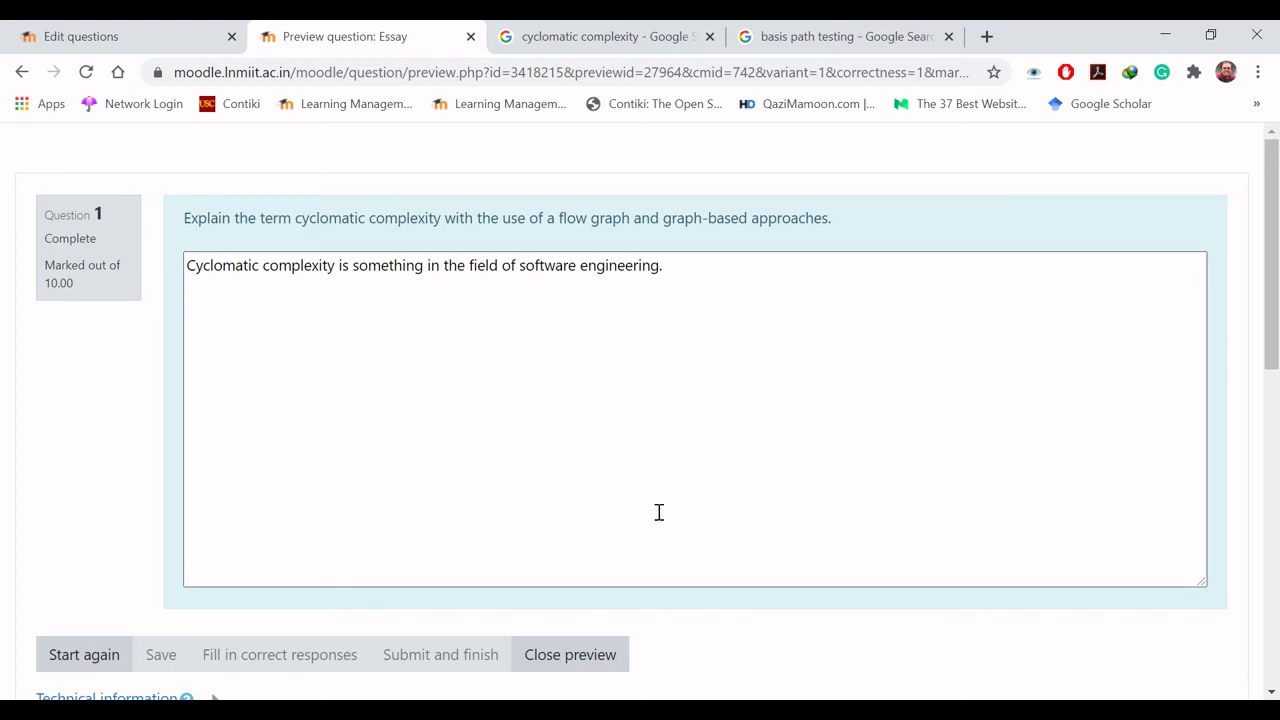
# Step: Close the preview and reopen the Essay question for editing
pyautogui.click(570, 654)
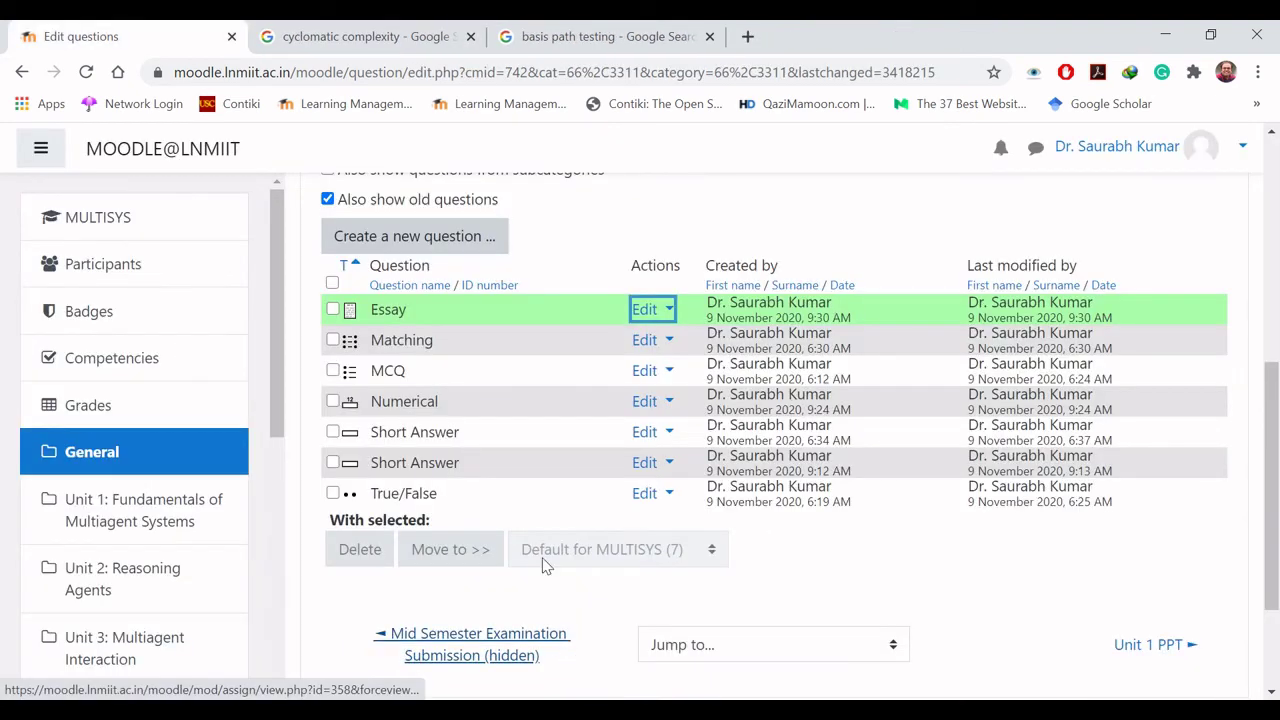
pyautogui.click(666, 316)
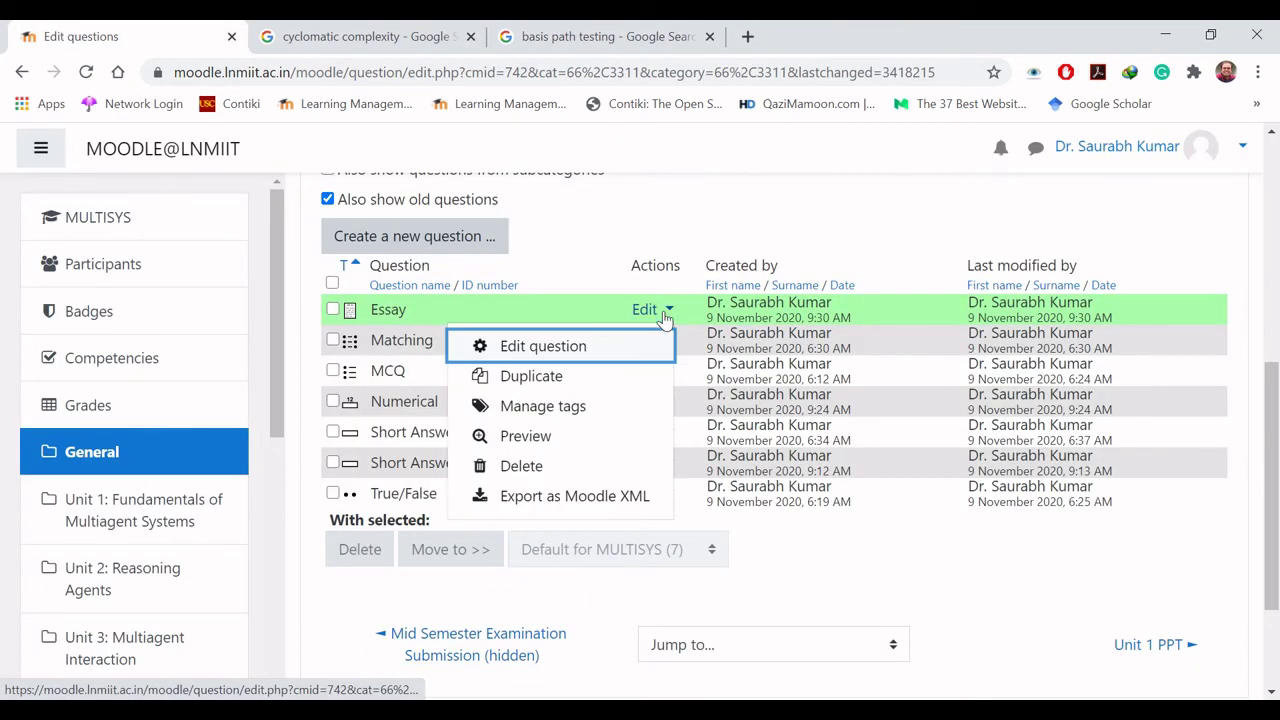
pyautogui.click(578, 350)
pyautogui.scroll(-8, 583, 357)
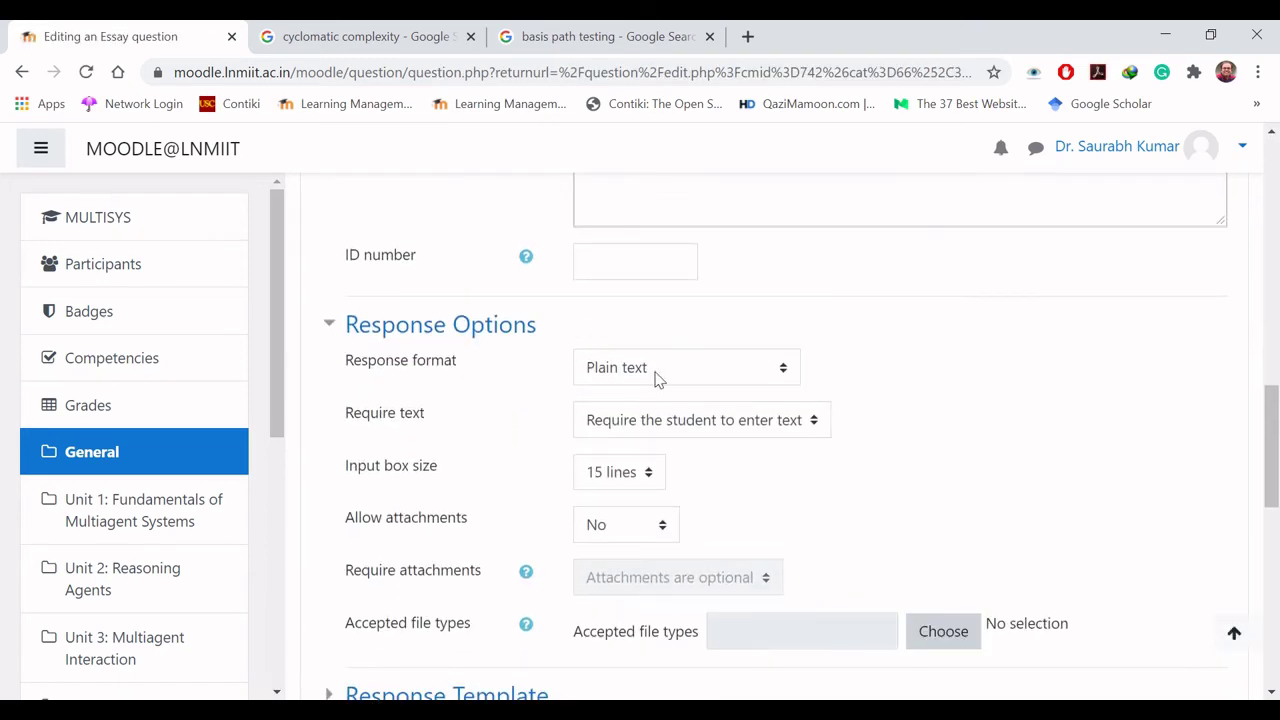
# Step: Set response format to No online text, allowing and requiring 1 attachment
pyautogui.click(655, 374)
pyautogui.click(663, 483)
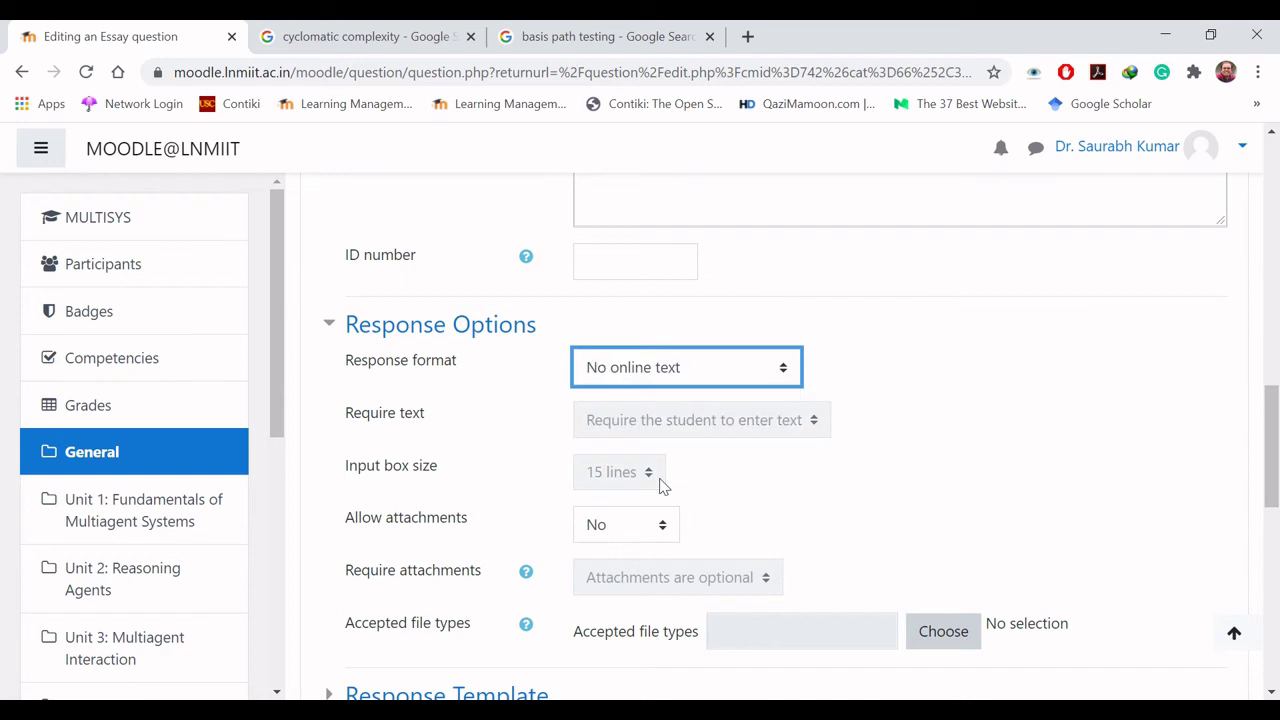
pyautogui.click(660, 527)
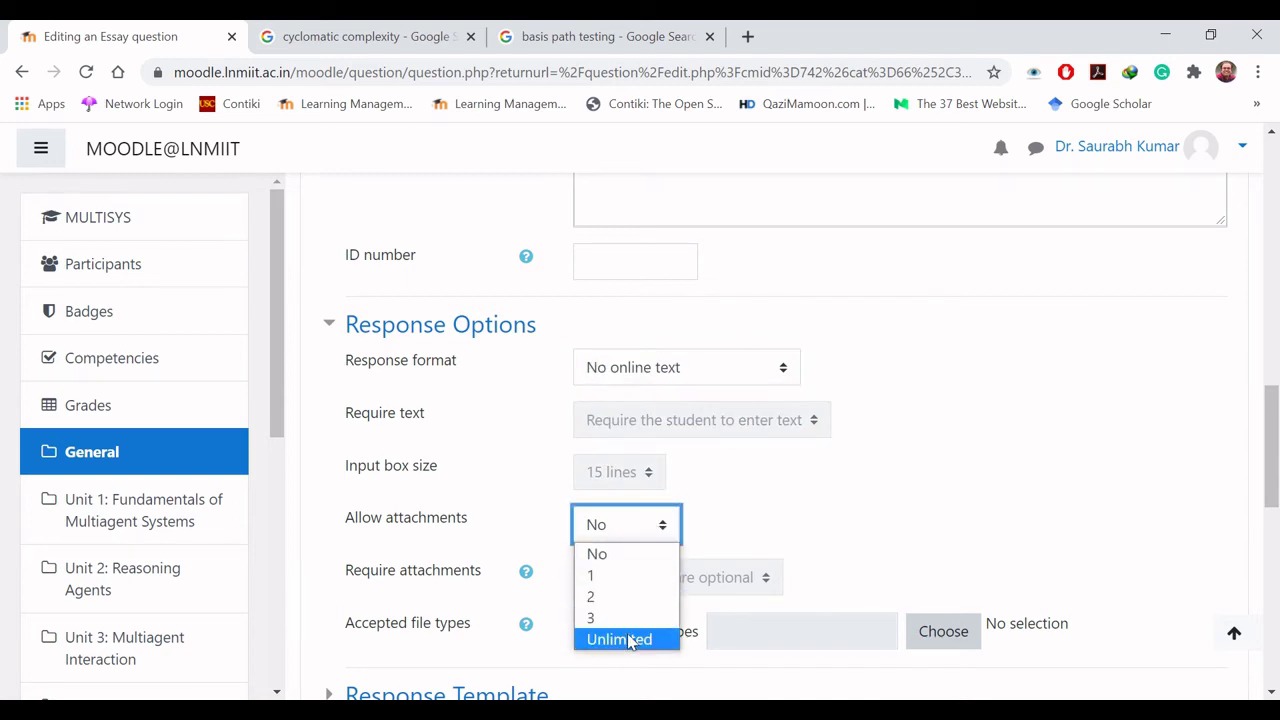
pyautogui.click(630, 586)
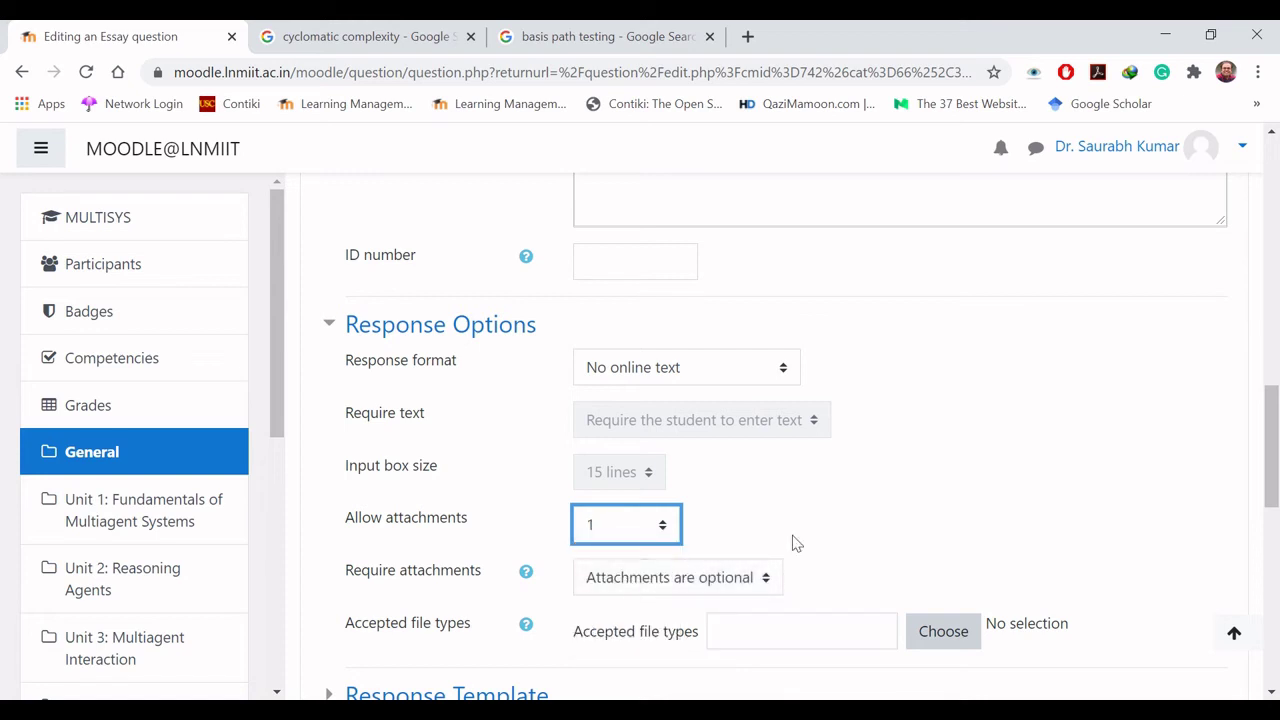
pyautogui.scroll(-2, 1276, 447)
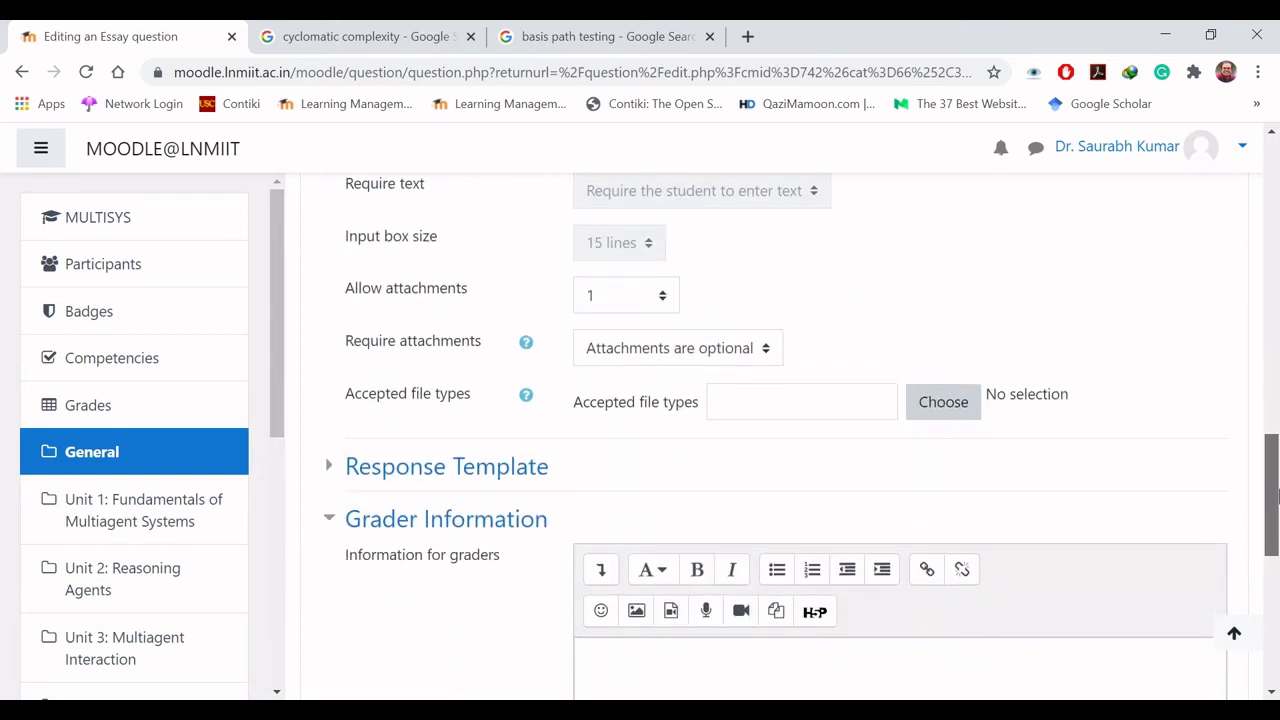
pyautogui.click(692, 348)
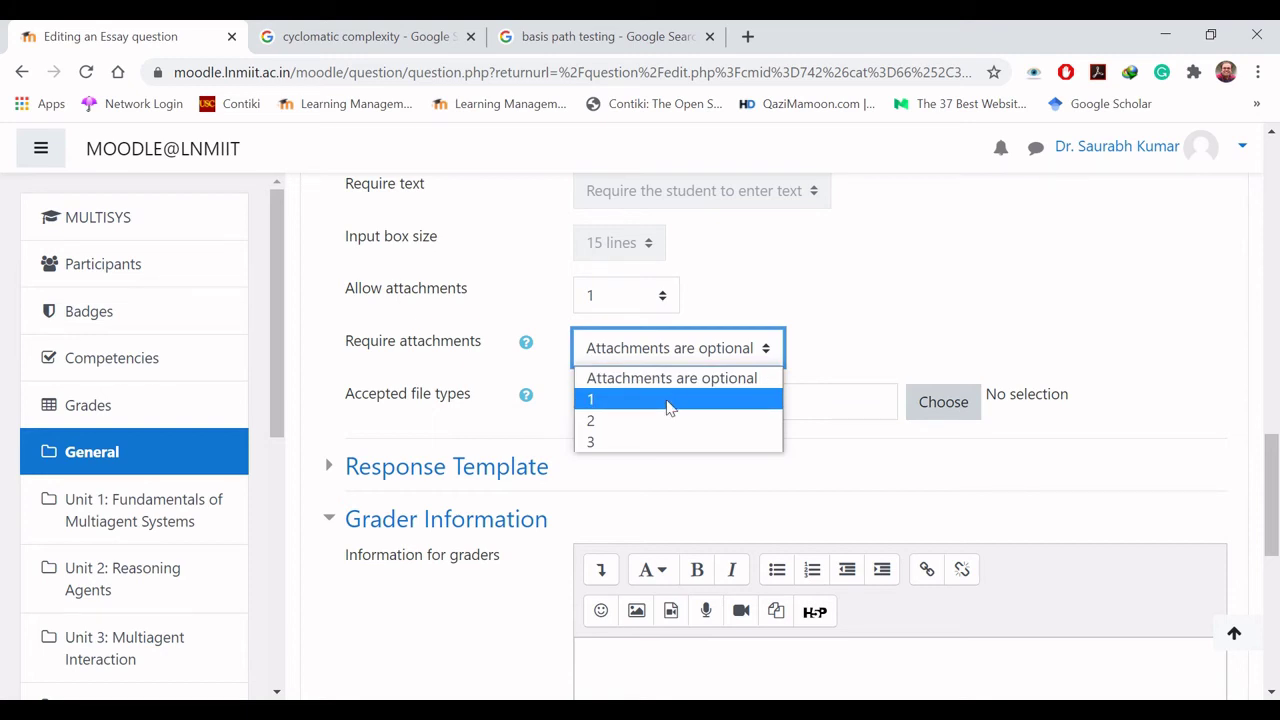
pyautogui.click(669, 400)
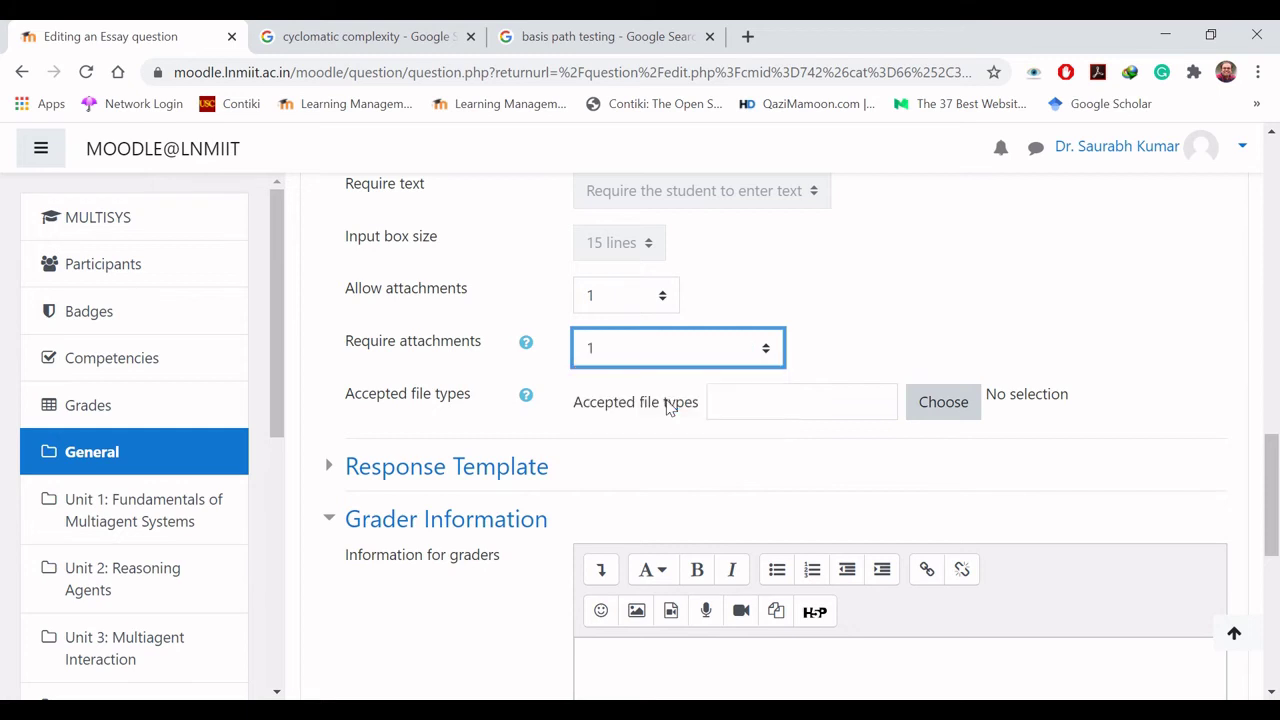
pyautogui.click(674, 458)
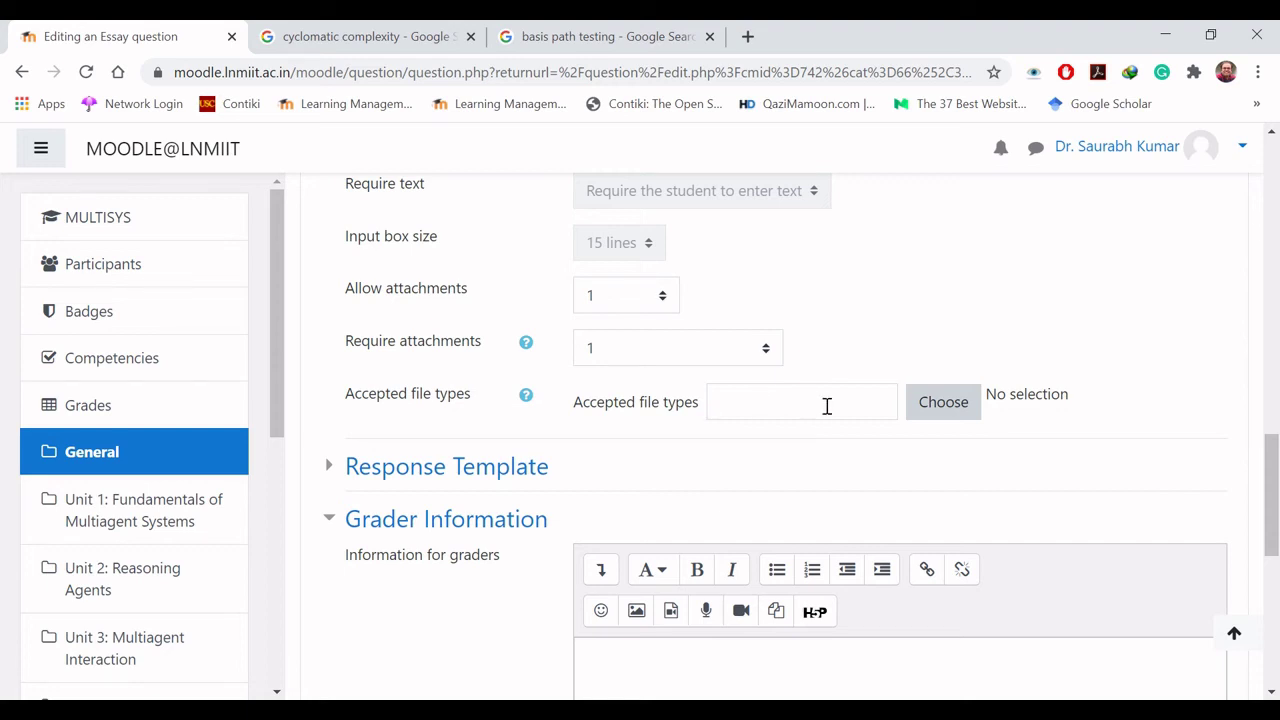
pyautogui.click(940, 420)
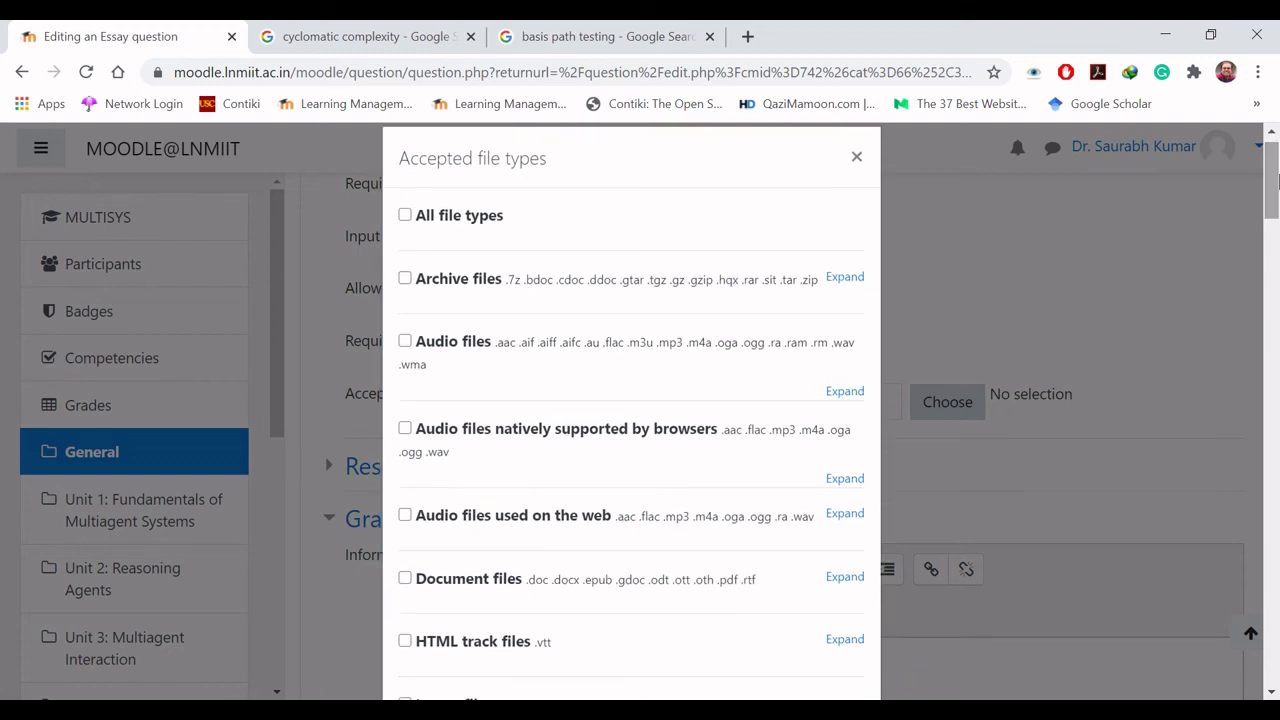
# Step: Limit accepted file types to PDF document only and save the Essay question
pyautogui.moveTo(1276, 178); pyautogui.dragTo(1272, 217)
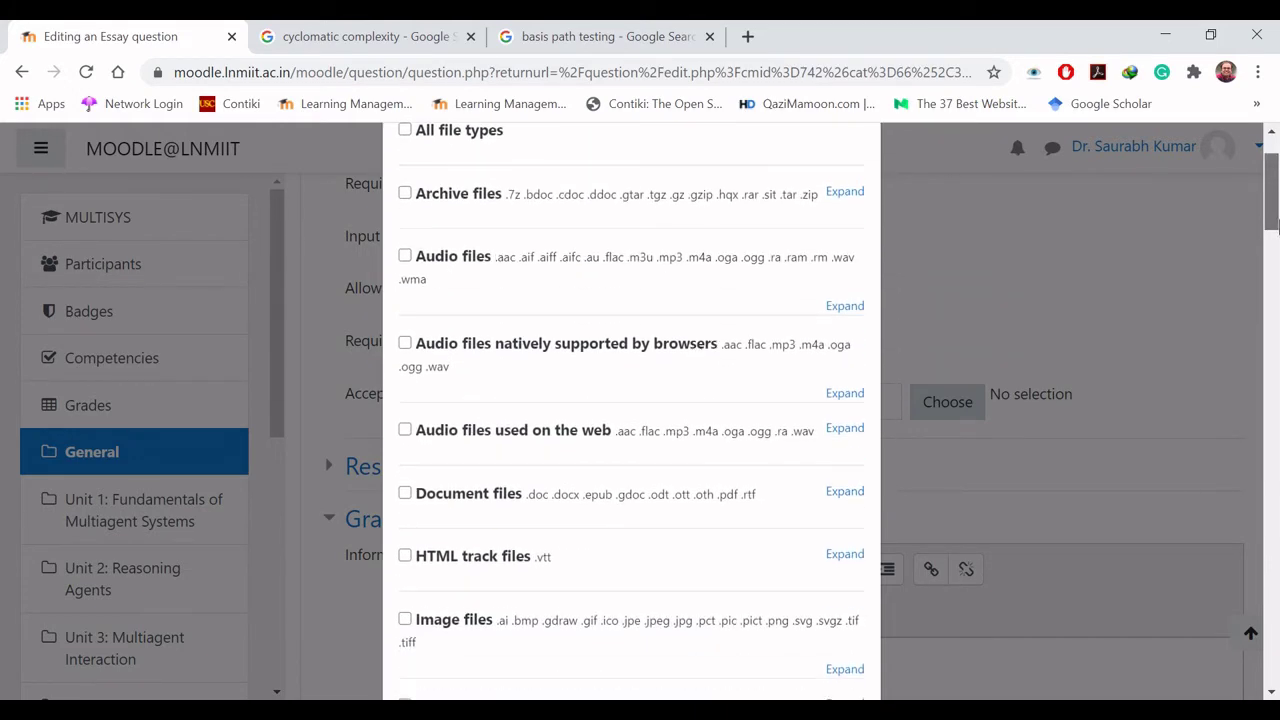
pyautogui.click(405, 496)
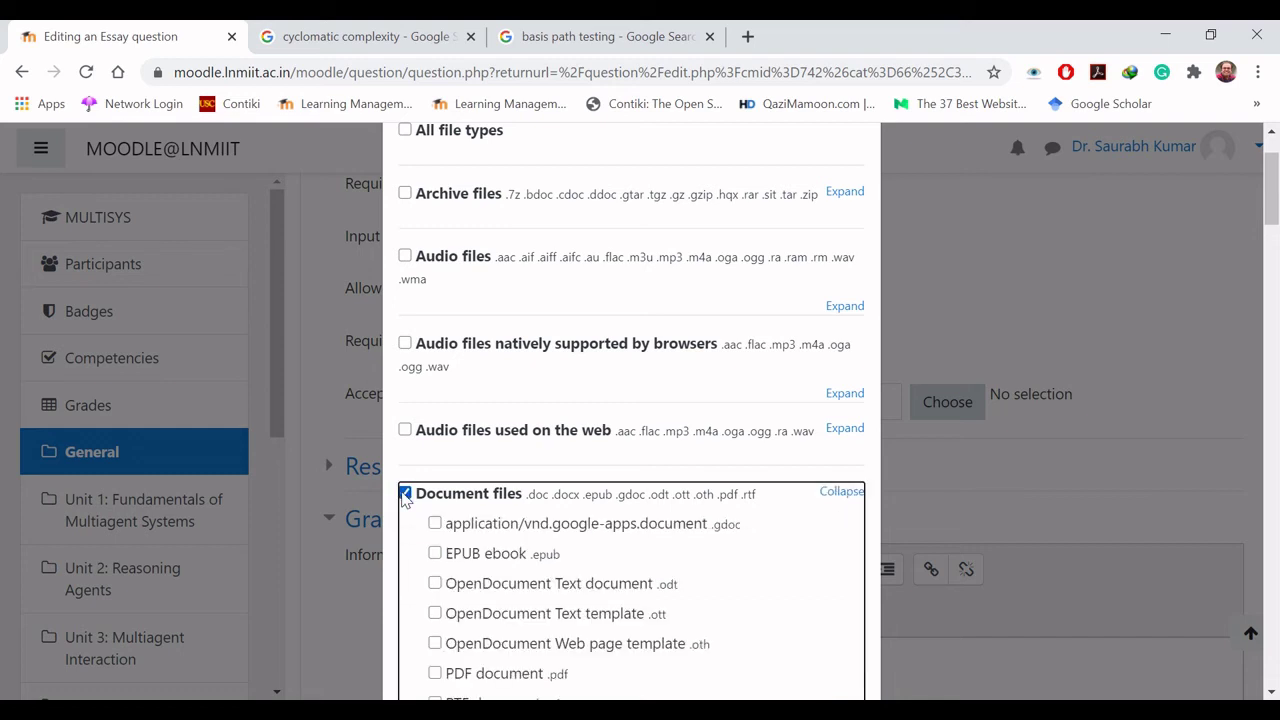
pyautogui.moveTo(1272, 218); pyautogui.dragTo(1272, 228)
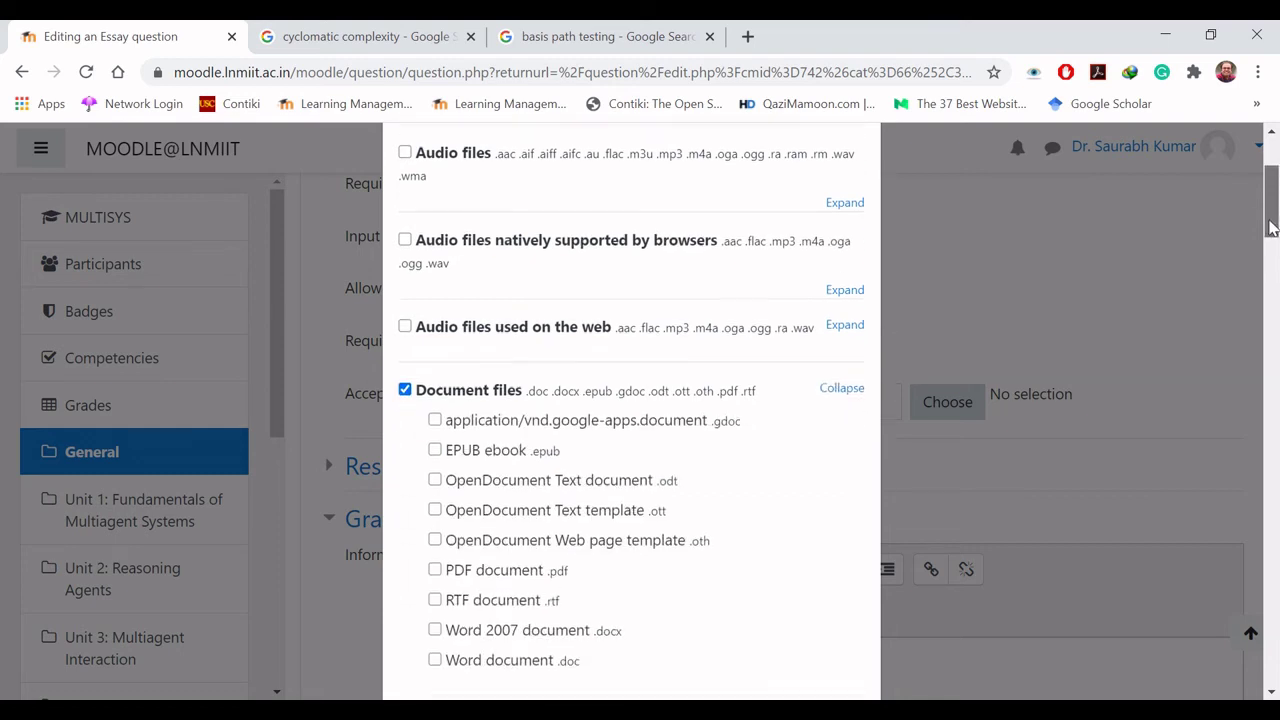
pyautogui.scroll(-1, 1270, 227)
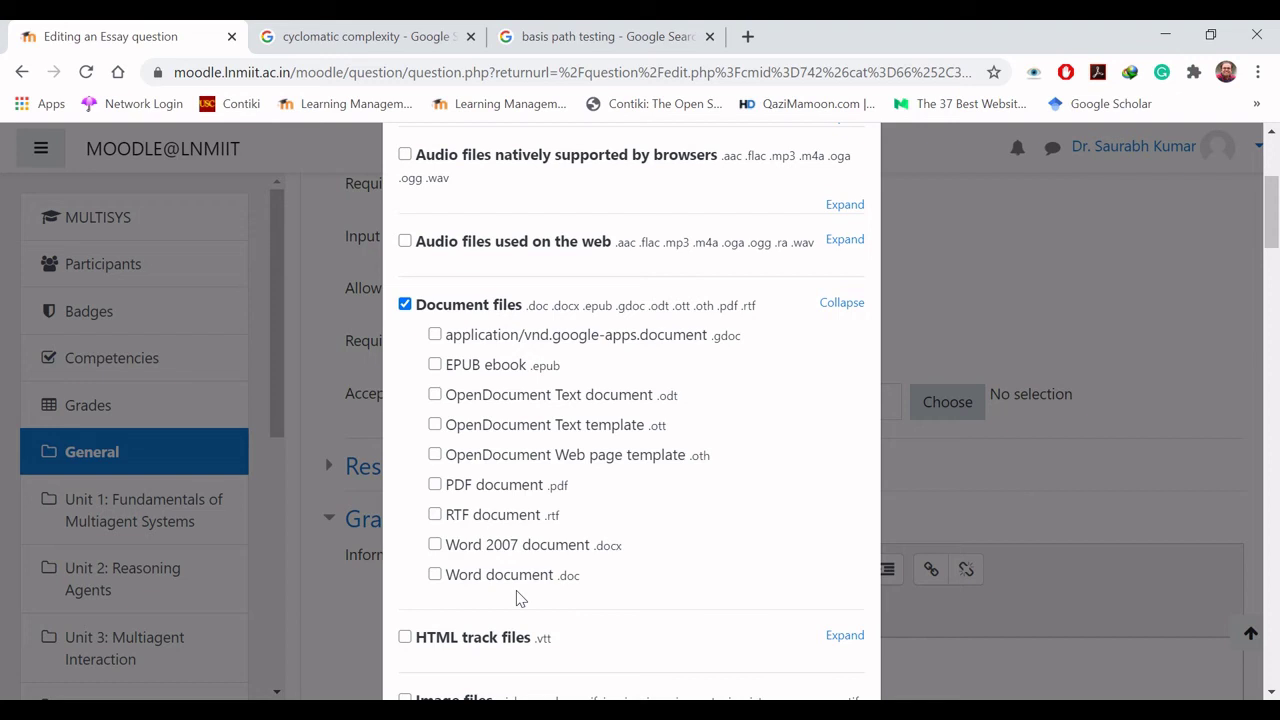
pyautogui.click(406, 306)
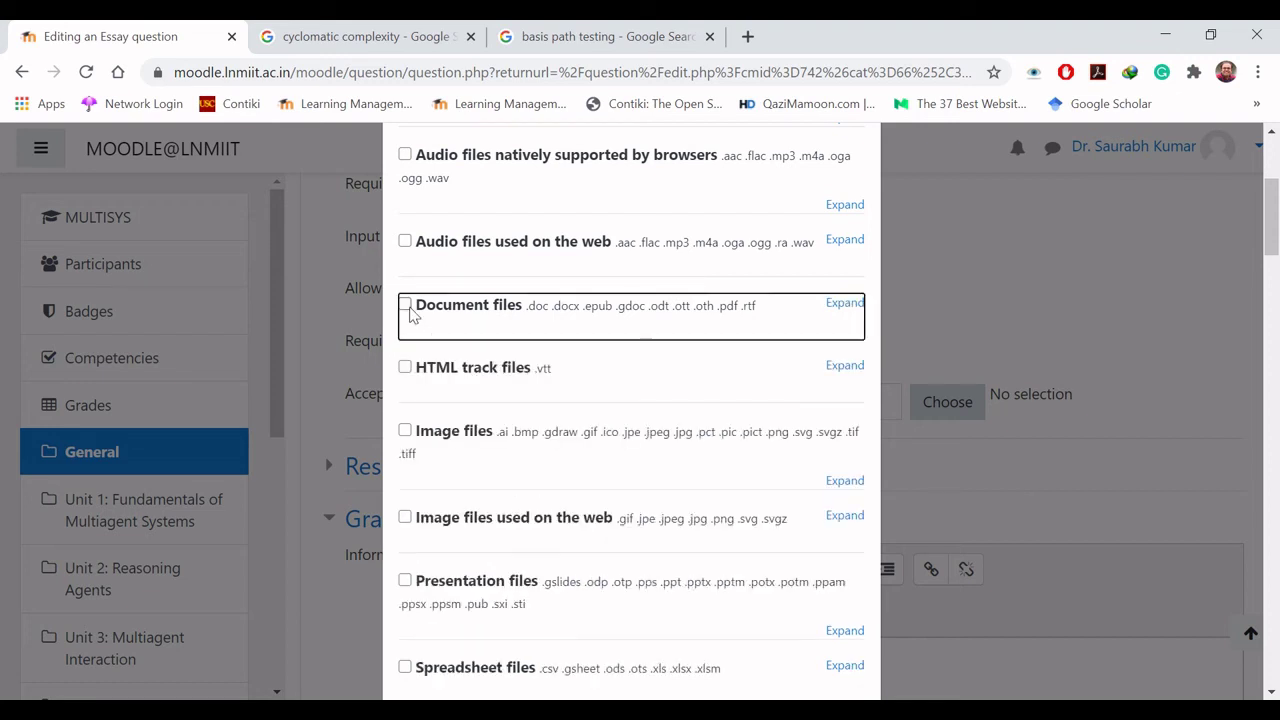
pyautogui.click(844, 303)
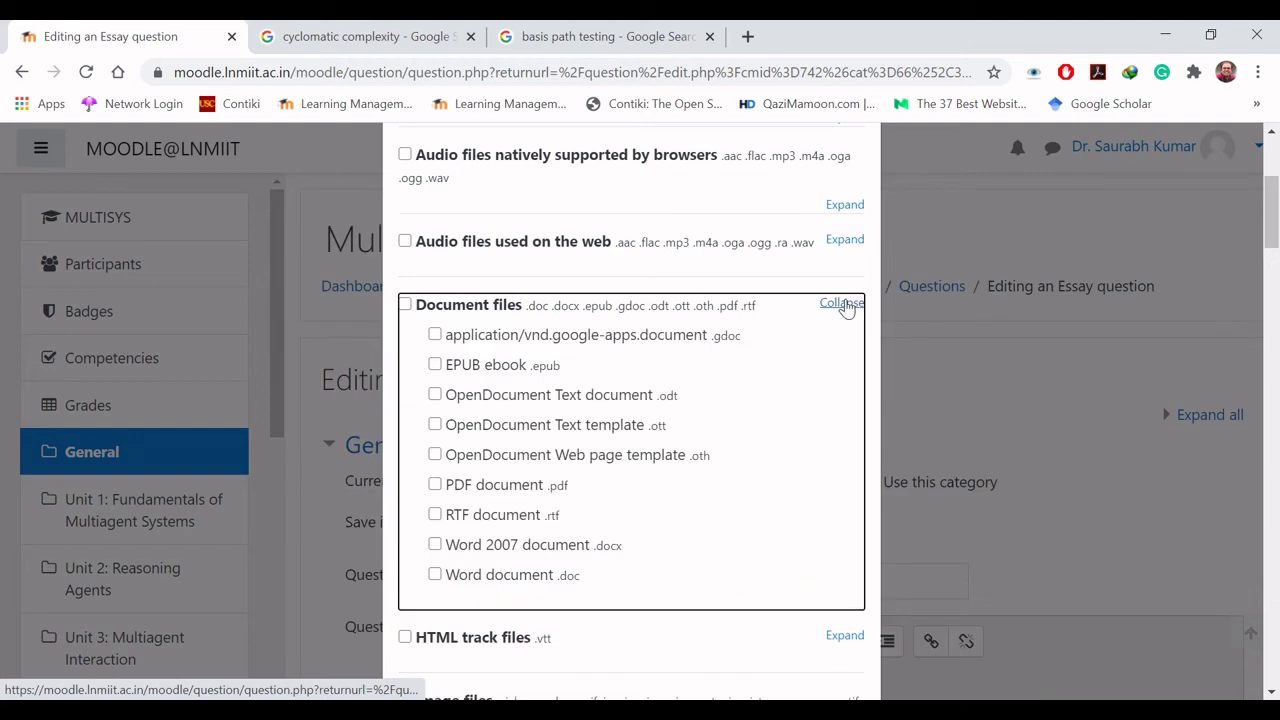
pyautogui.click(435, 485)
pyautogui.moveTo(1268, 230); pyautogui.dragTo(1272, 672)
pyautogui.click(747, 643)
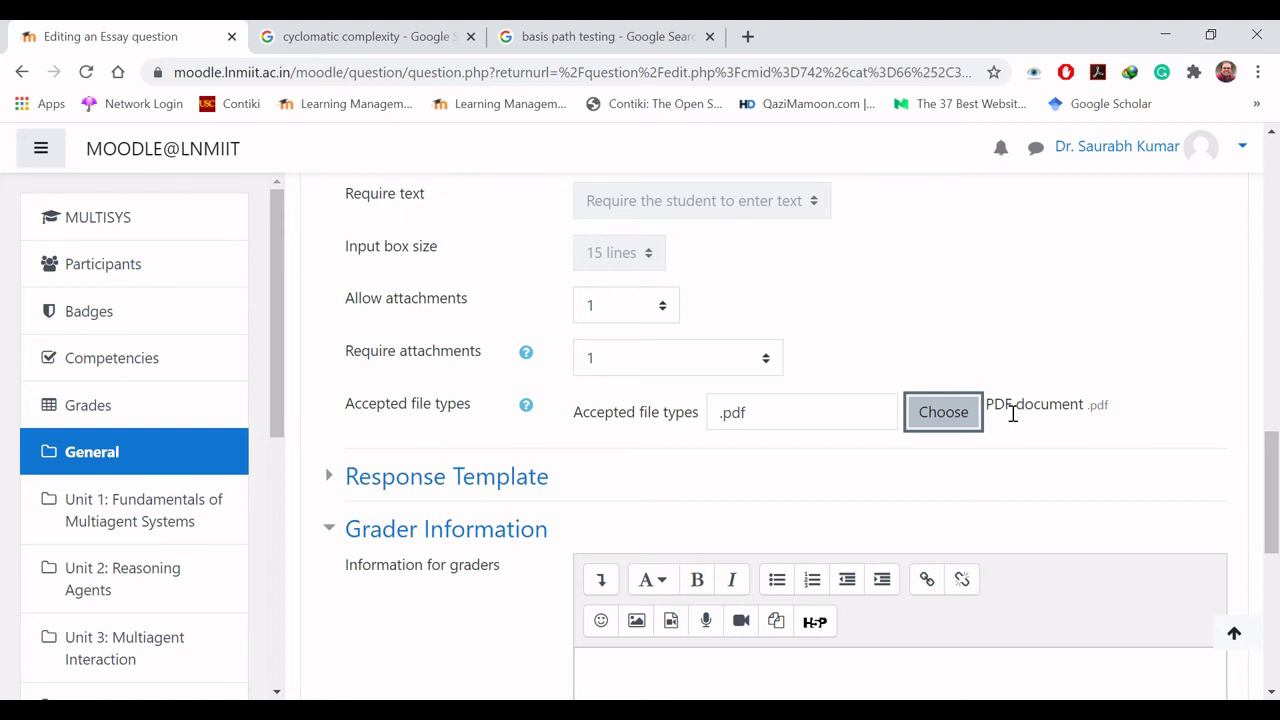
pyautogui.scroll(-8, 1040, 480)
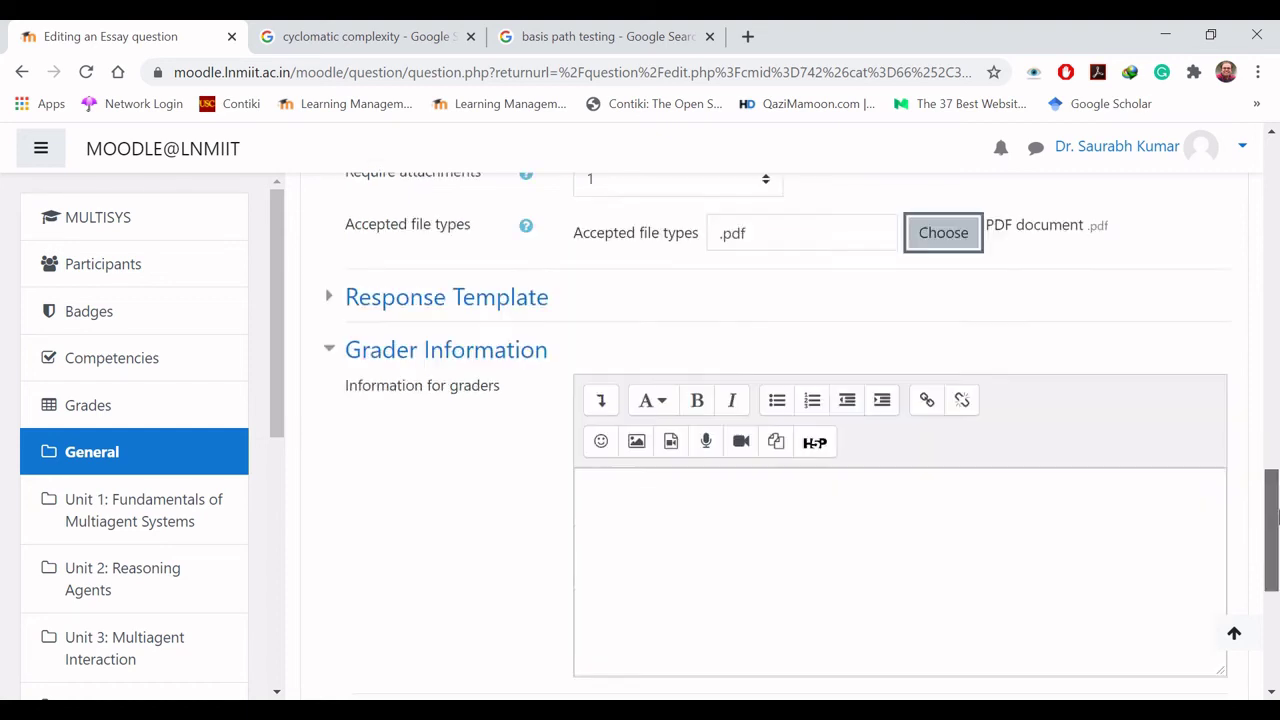
pyautogui.click(656, 452)
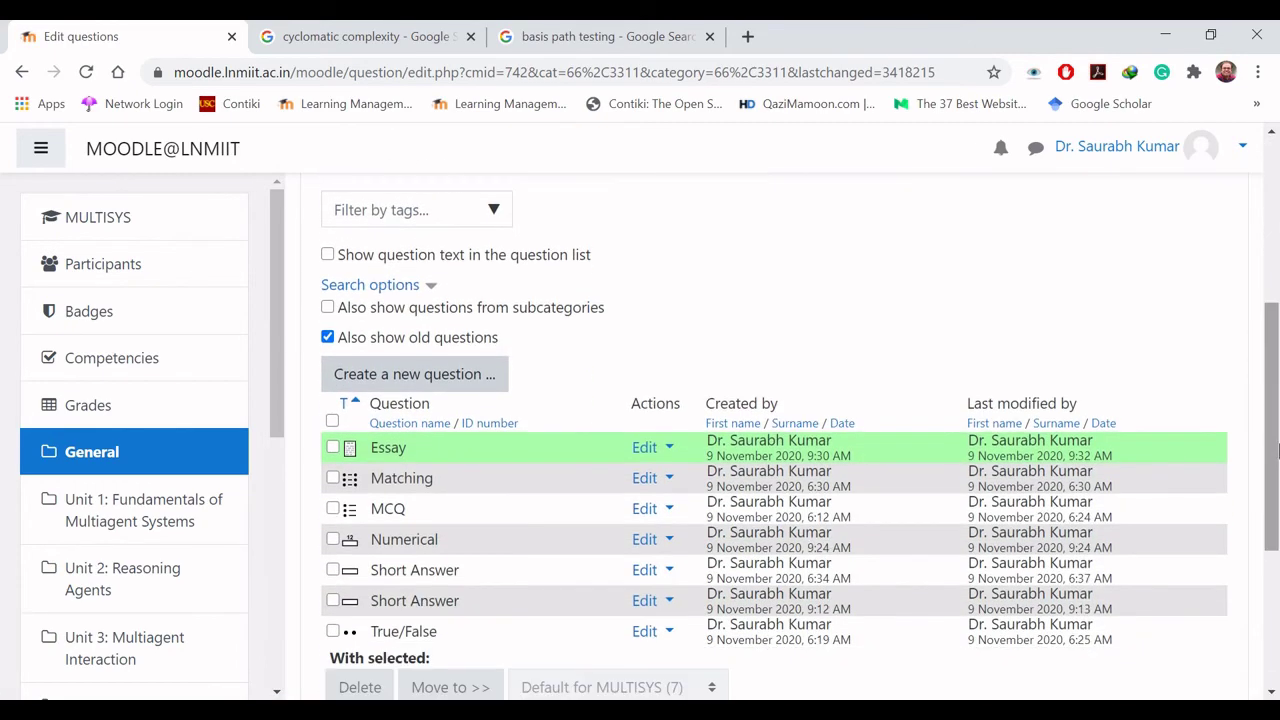
# Step: Preview the Essay question, now showing a single-PDF upload area
pyautogui.click(665, 452)
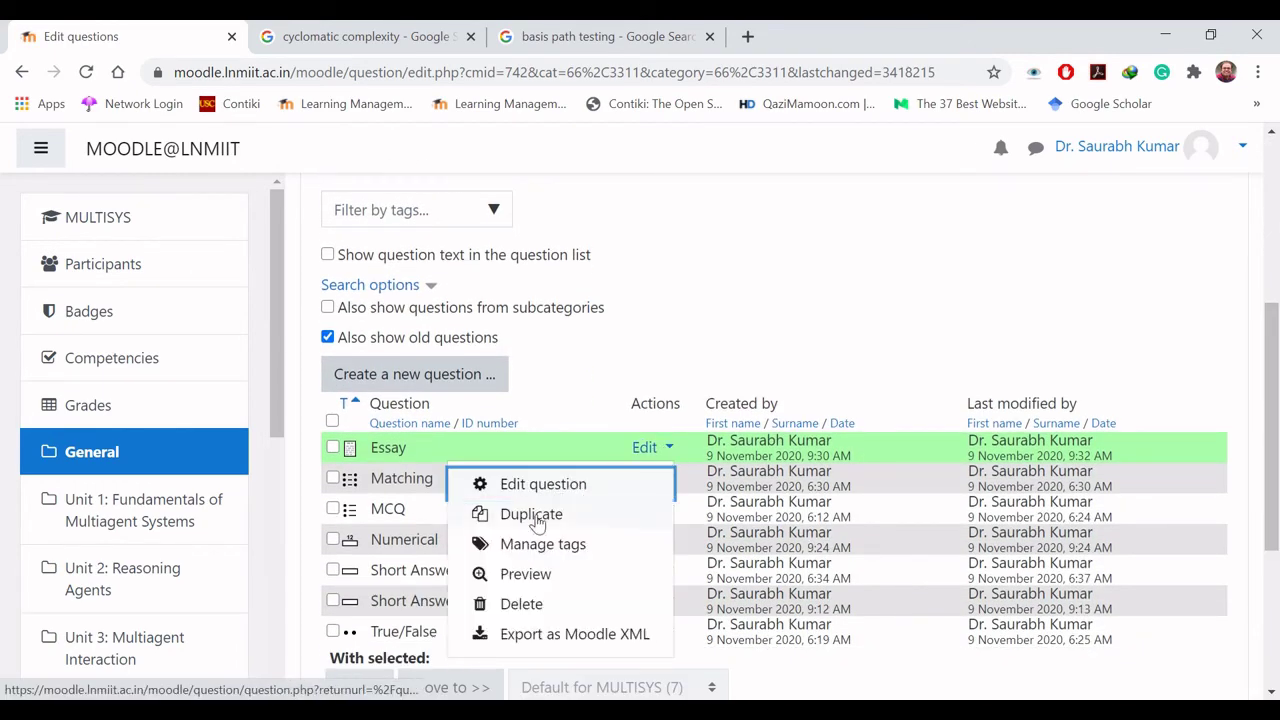
pyautogui.click(545, 578)
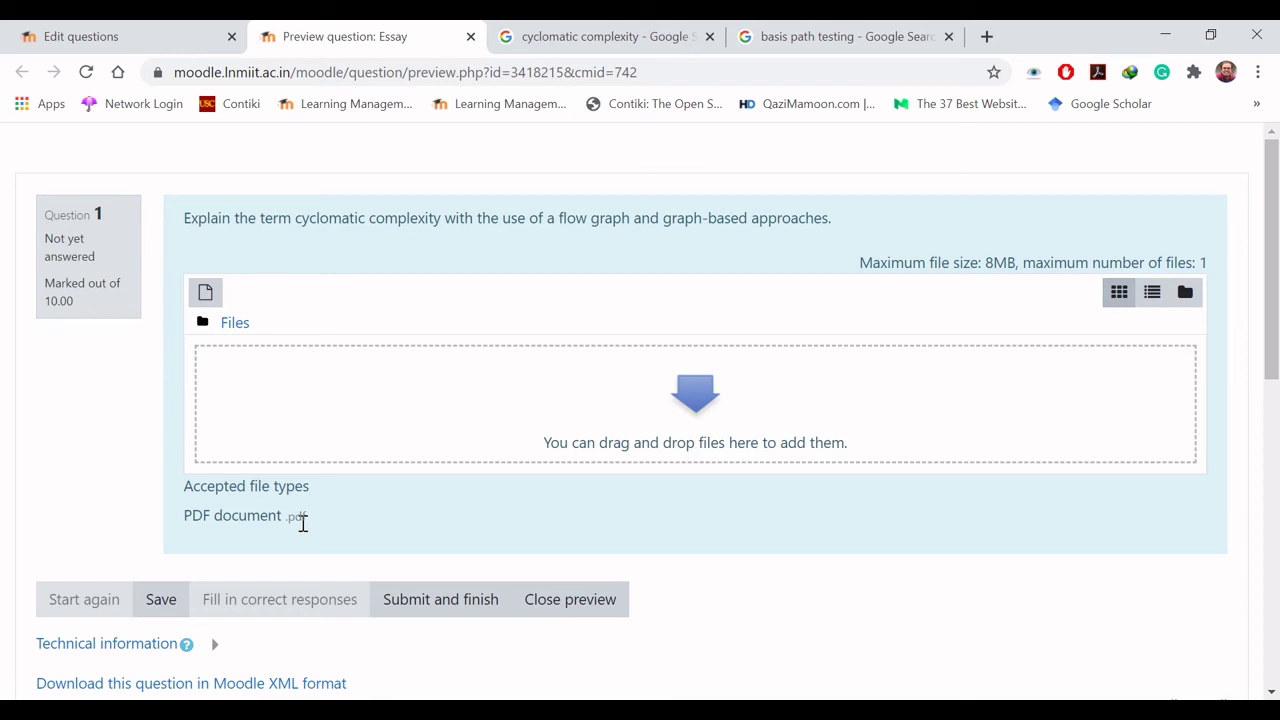
pyautogui.click(683, 408)
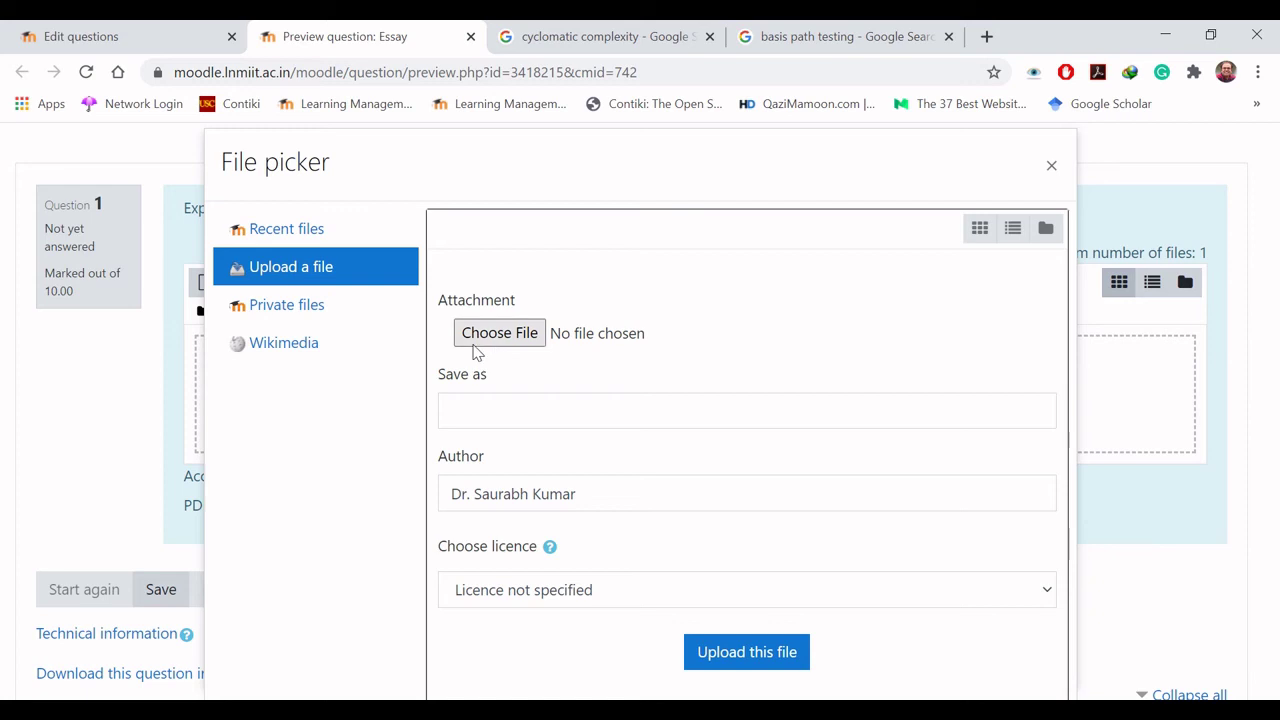
pyautogui.click(1052, 166)
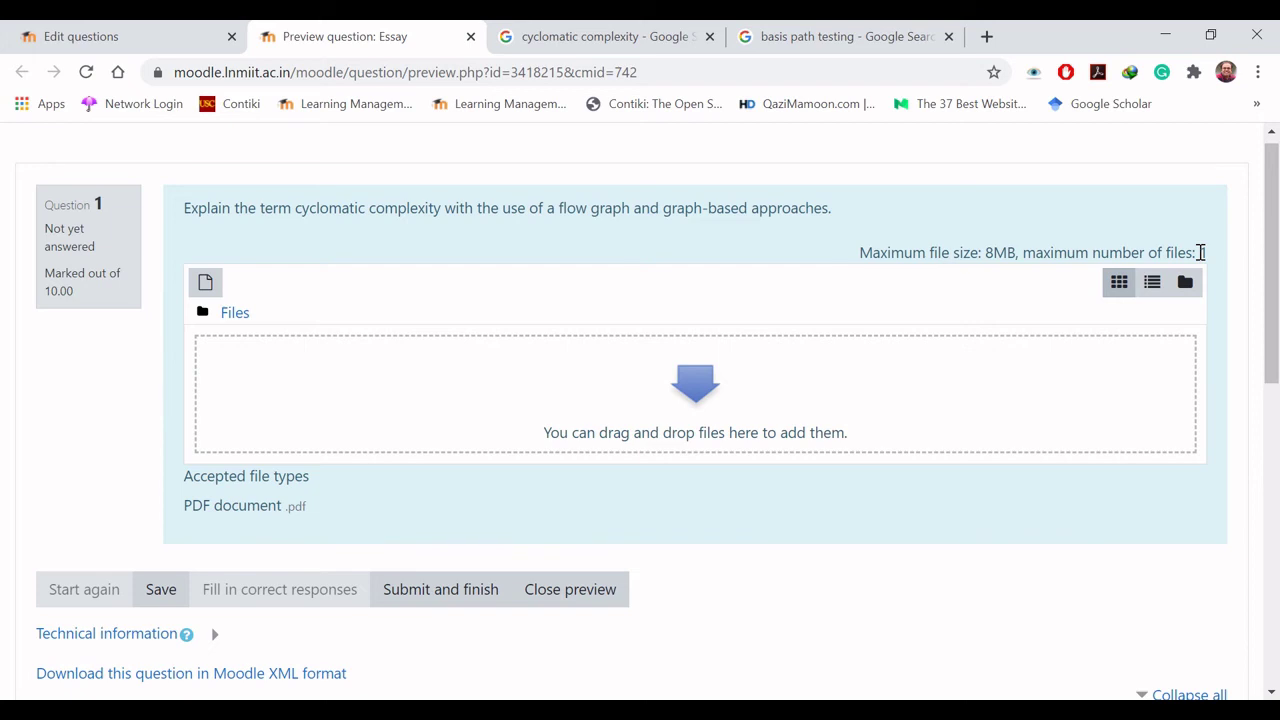
pyautogui.moveTo(1199, 252); pyautogui.dragTo(1212, 258)
pyautogui.click(1210, 258)
pyautogui.moveTo(986, 252); pyautogui.dragTo(1016, 252)
pyautogui.click(963, 238)
# Step: Close the Essay preview and add a Random short-answer matching question
pyautogui.click(567, 592)
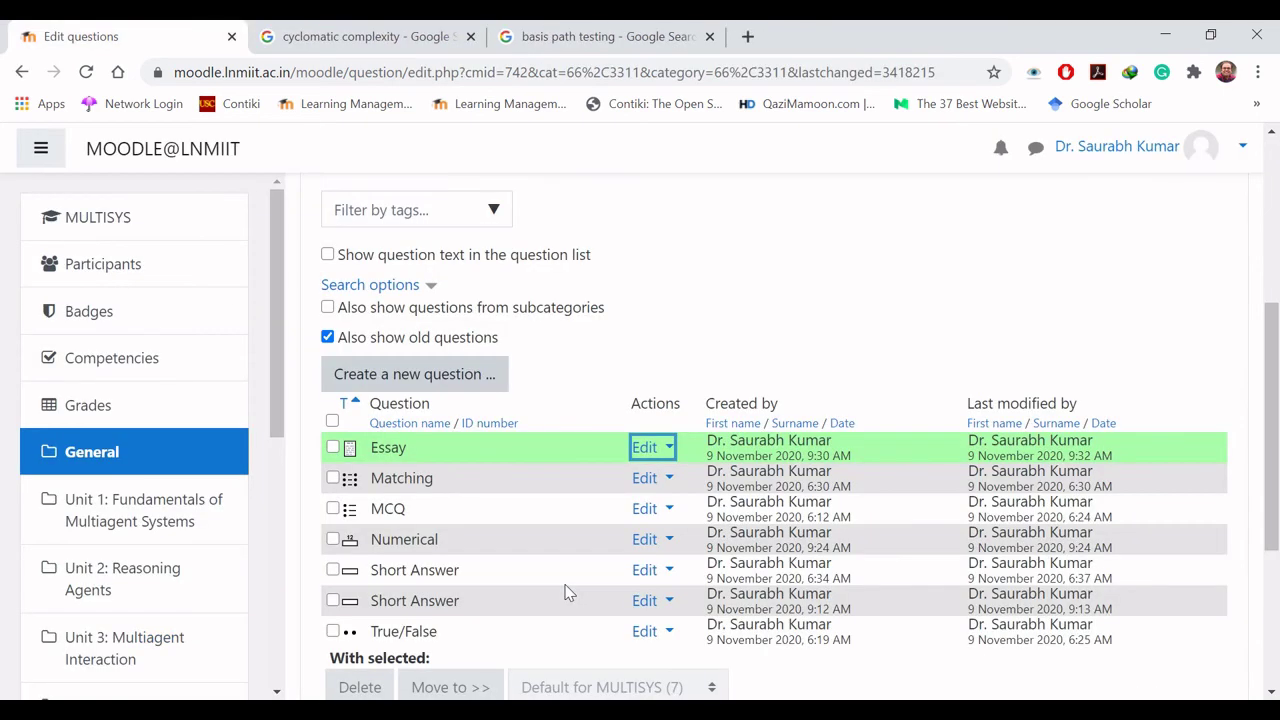
pyautogui.click(414, 376)
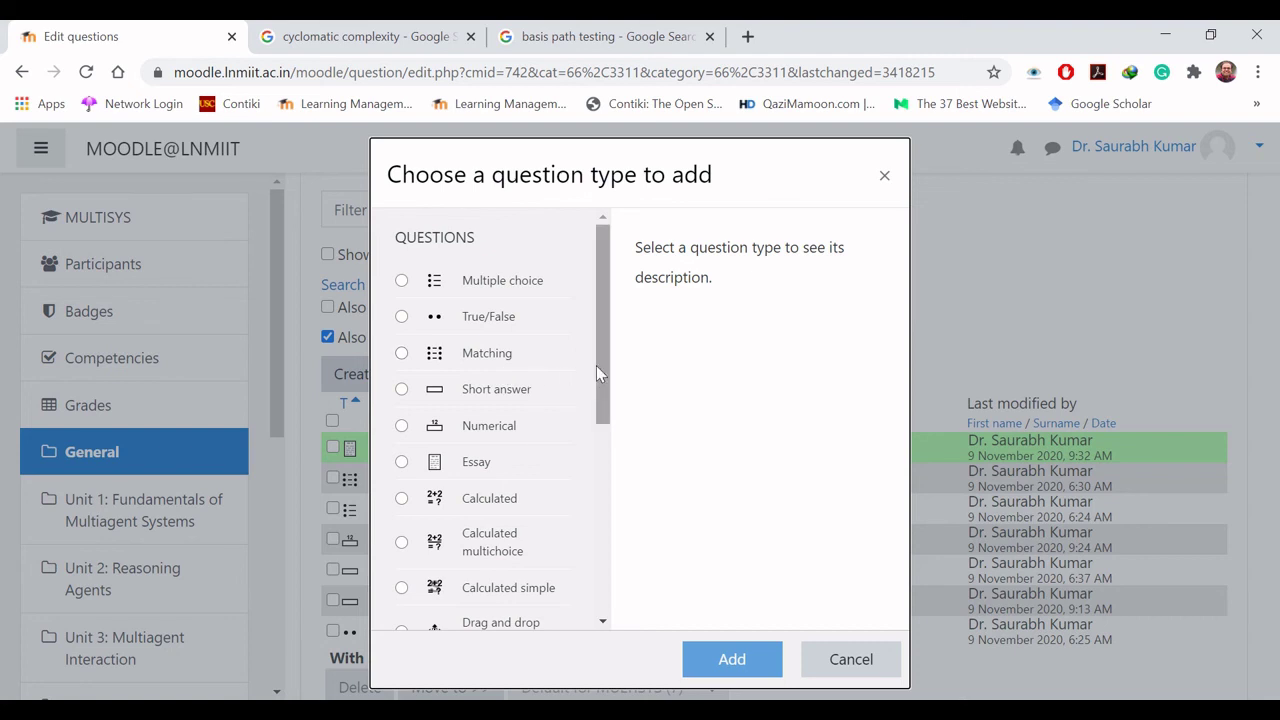
pyautogui.moveTo(605, 372); pyautogui.dragTo(607, 549)
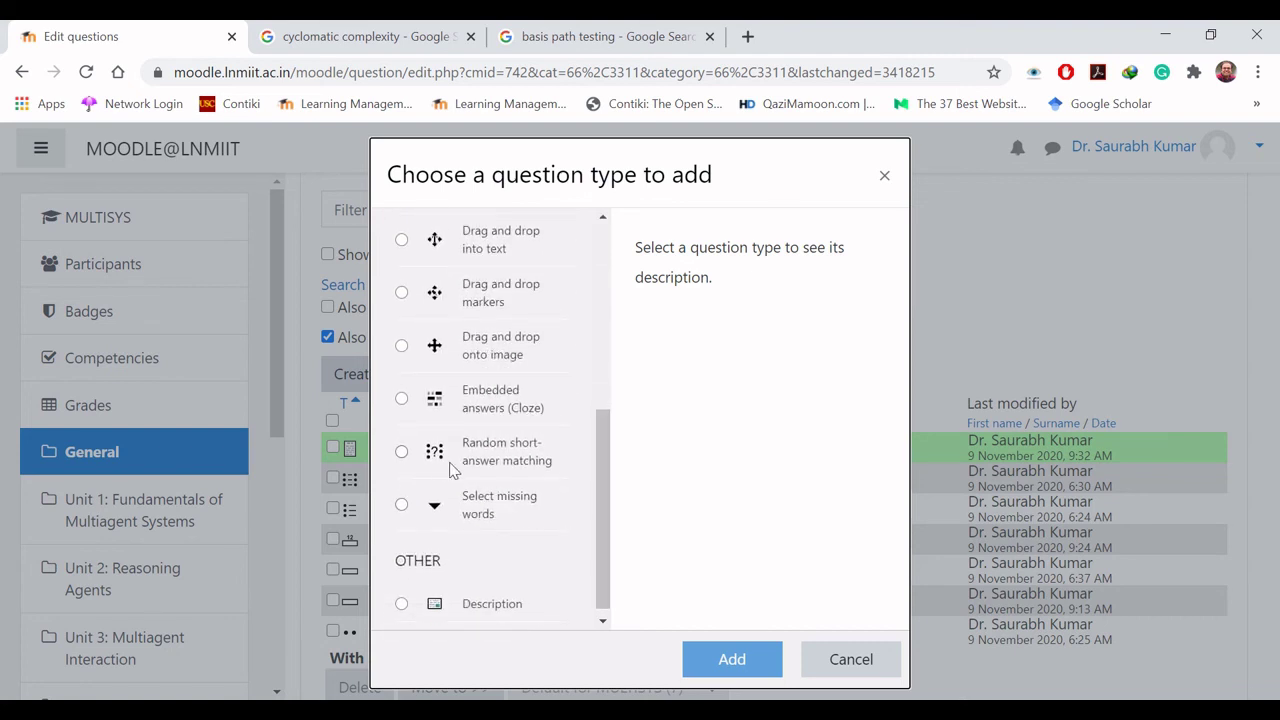
pyautogui.click(402, 453)
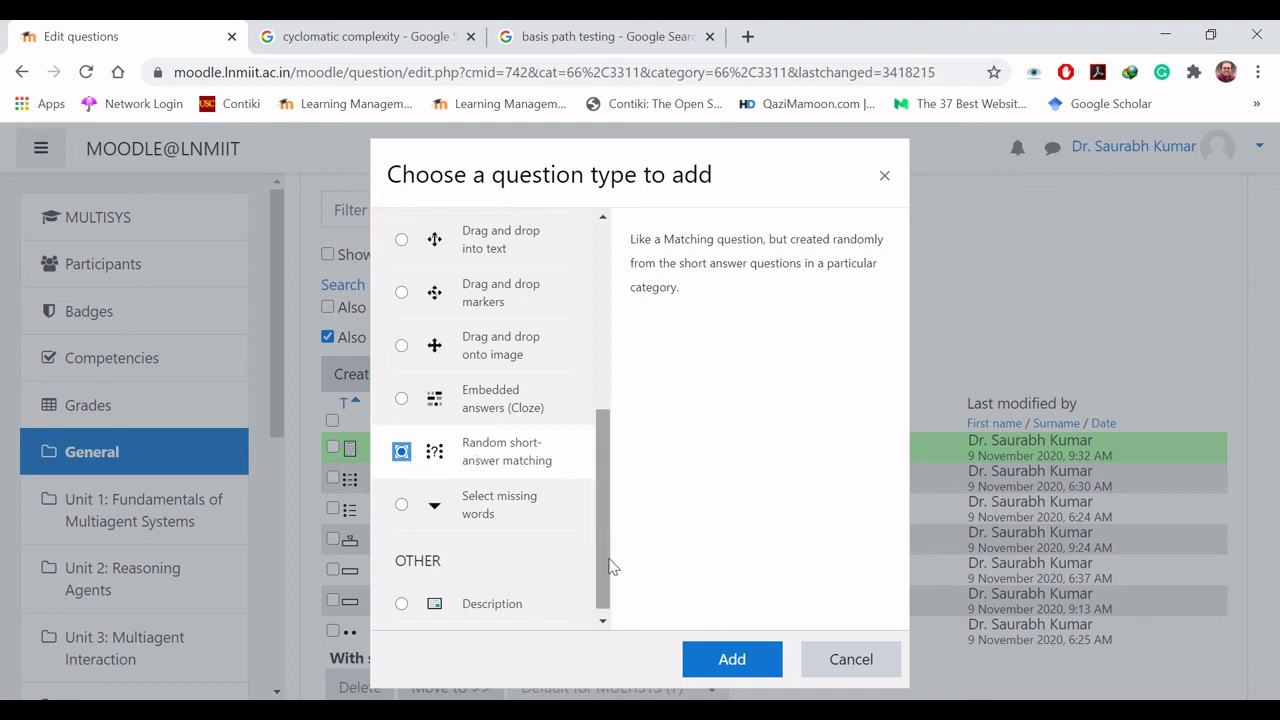
pyautogui.click(732, 661)
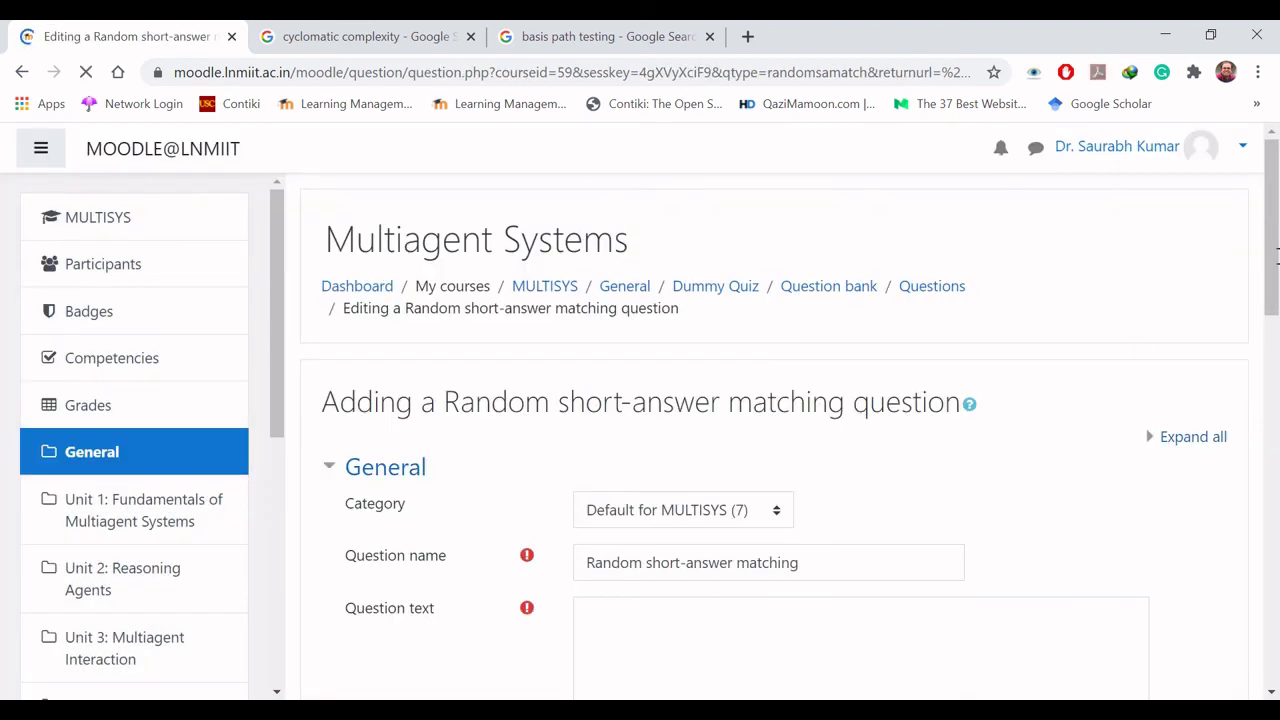
# Step: Enter 'Match the following:' as the question text and set the default mark to 2
pyautogui.scroll(-1, 1277, 290)
pyautogui.scroll(-2, 1277, 290)
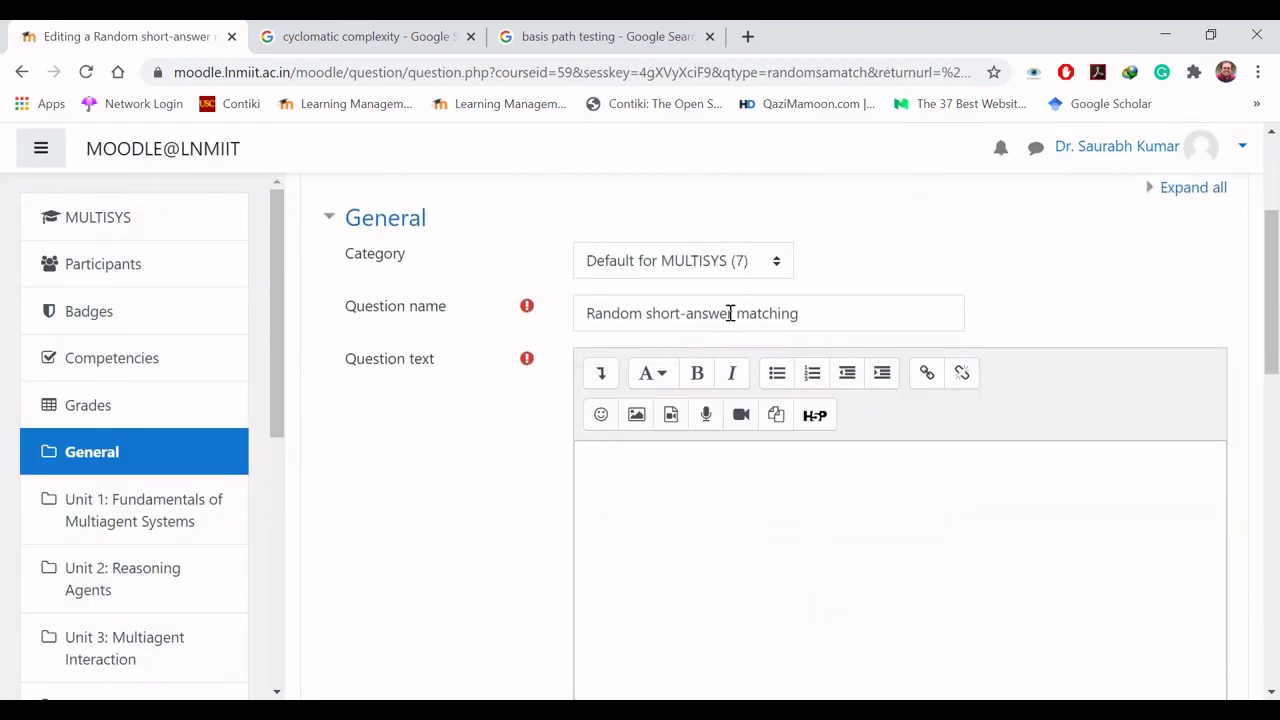
pyautogui.scroll(-2, 1277, 313)
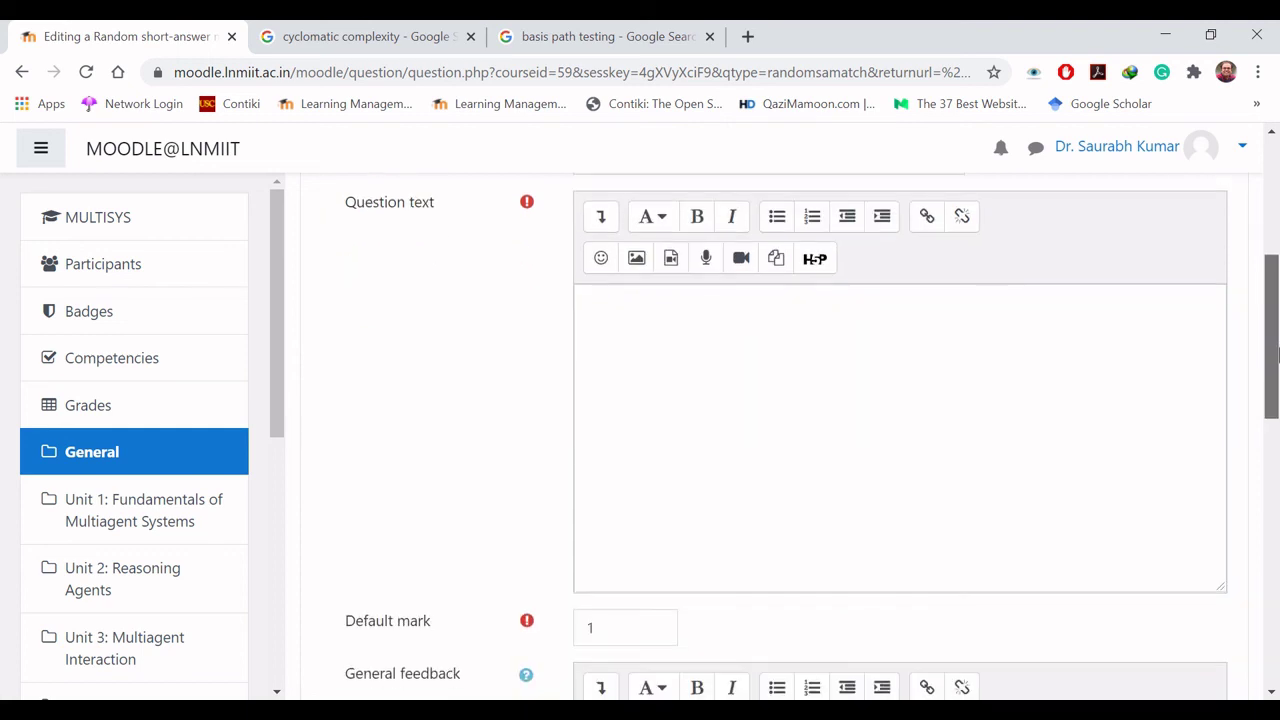
pyautogui.click(876, 361)
pyautogui.write('M')
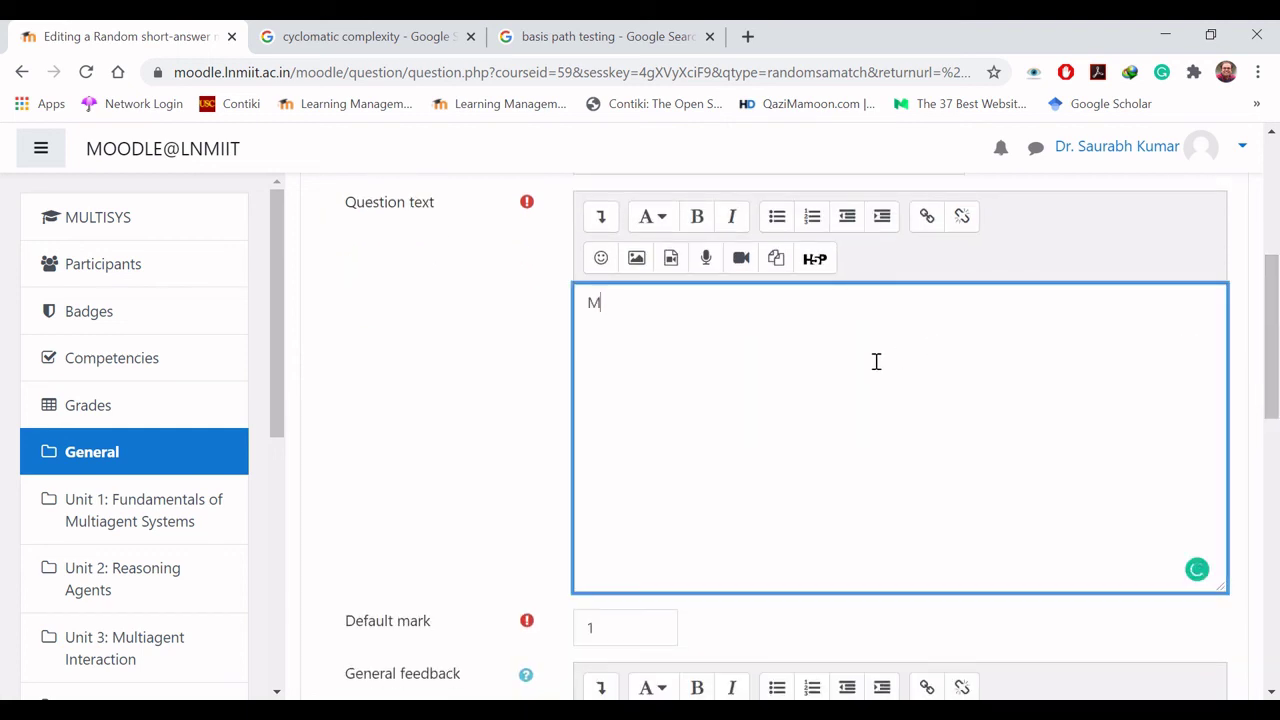
pyautogui.write('atch the following:')
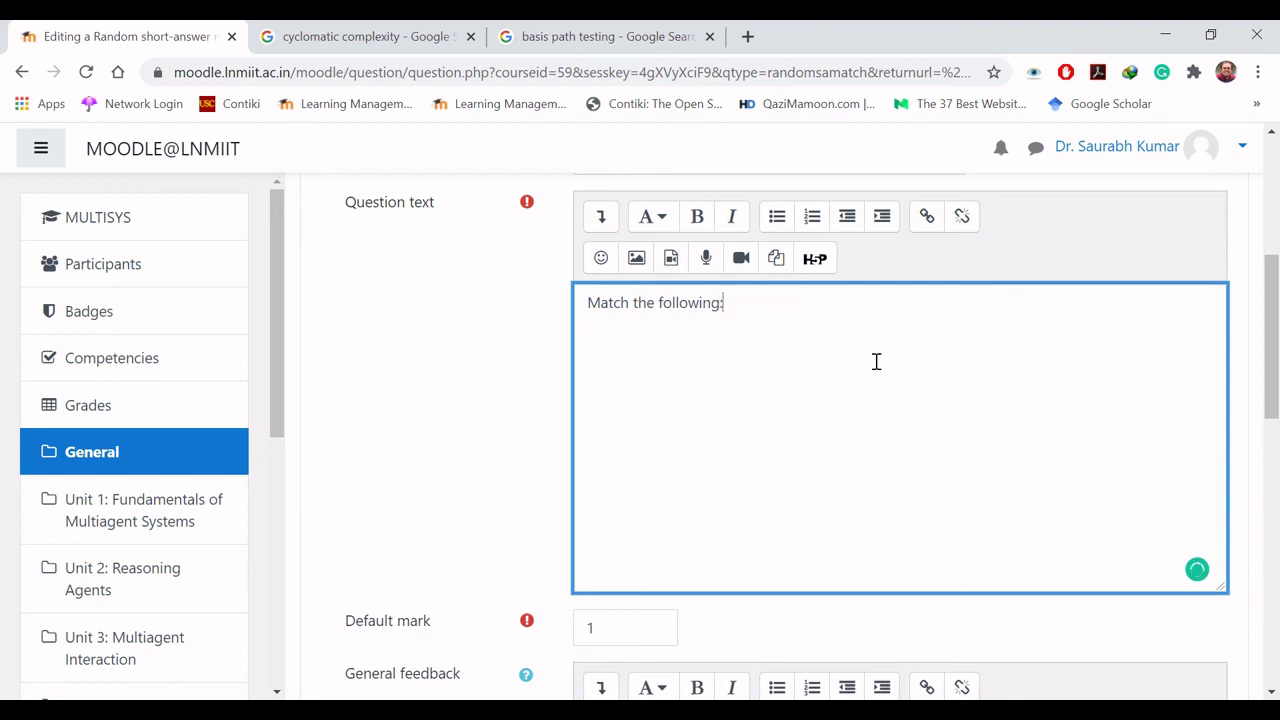
pyautogui.scroll(-3, 628, 337)
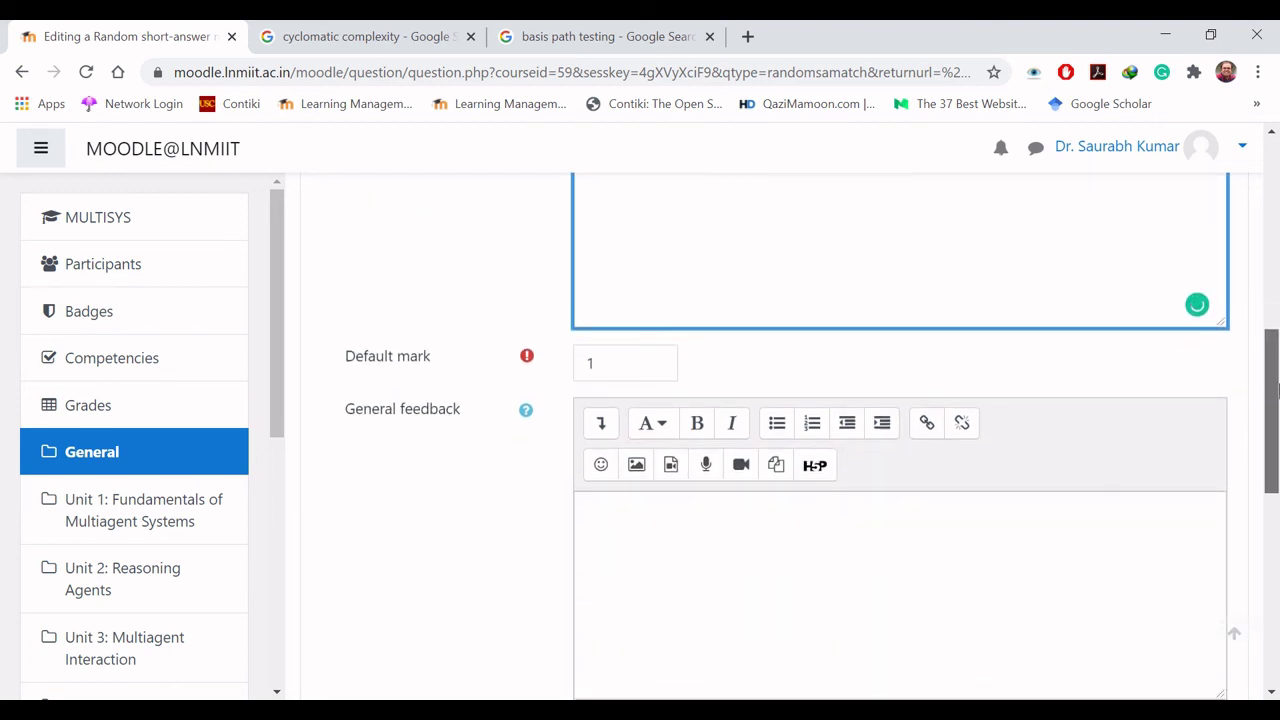
pyautogui.doubleClick(594, 290)
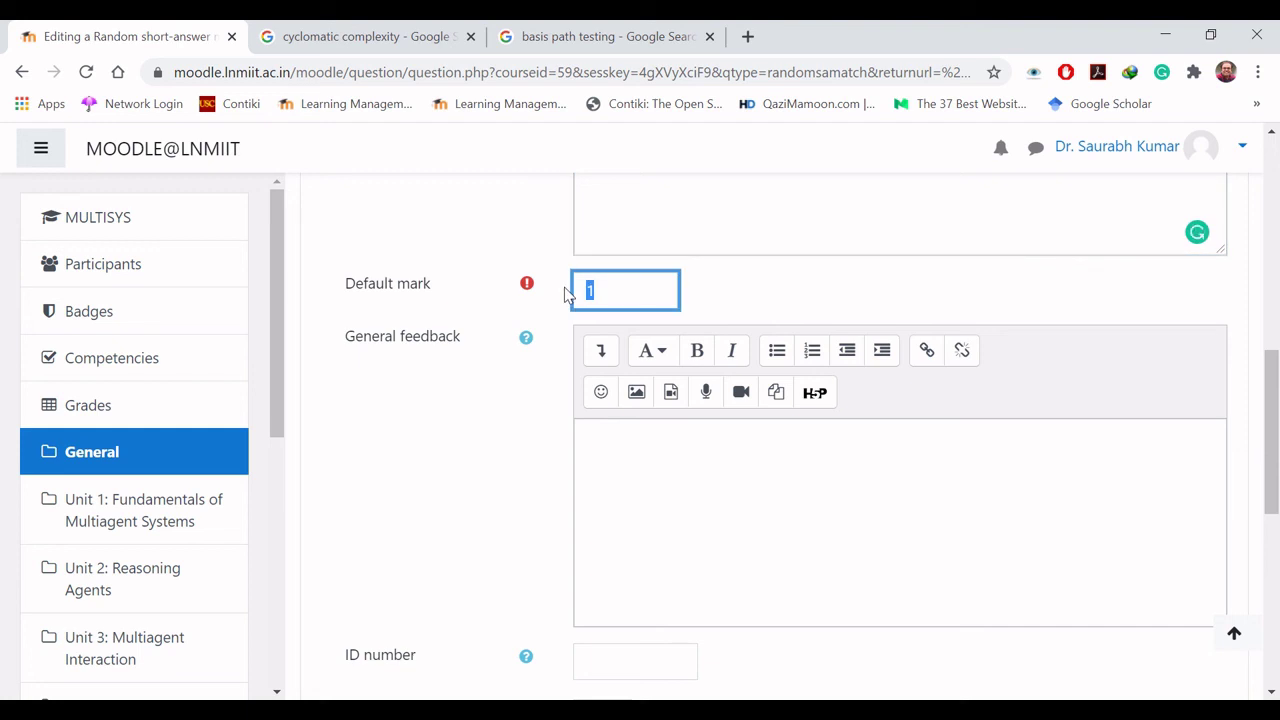
pyautogui.write('2')
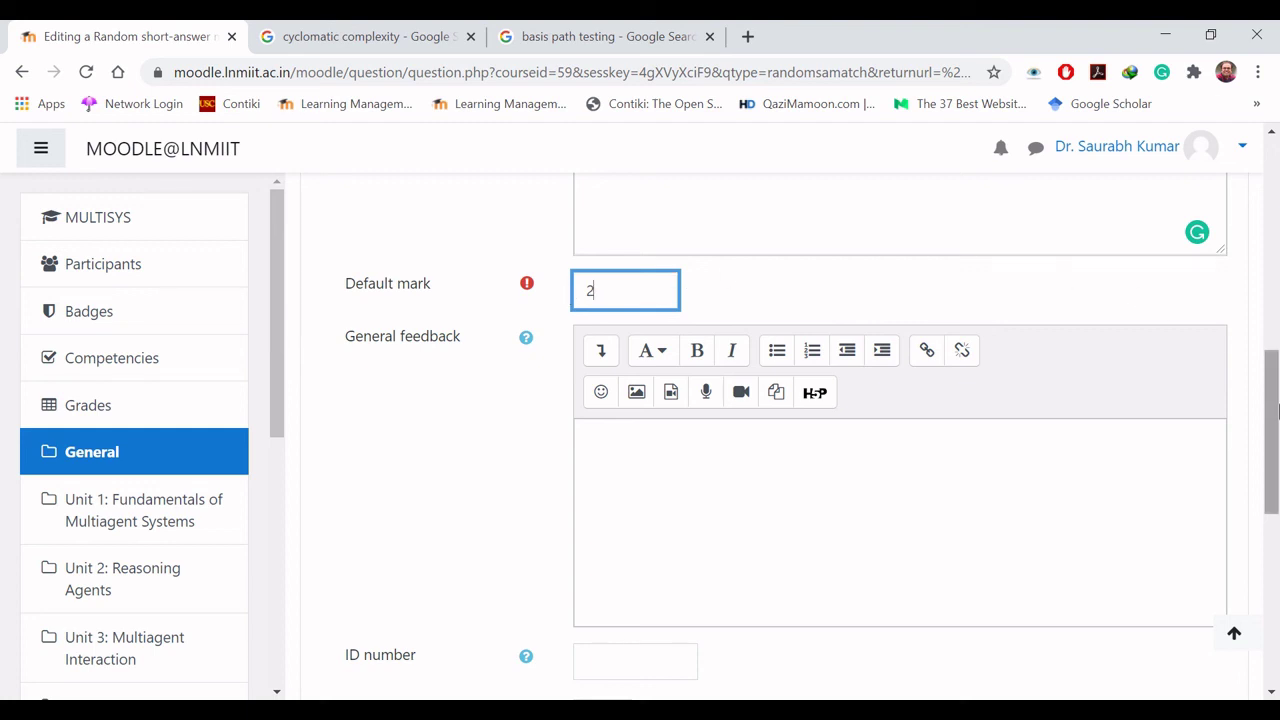
# Step: Set the number of questions to select to 3 and try to save the question
pyautogui.moveTo(1275, 414); pyautogui.dragTo(1277, 527)
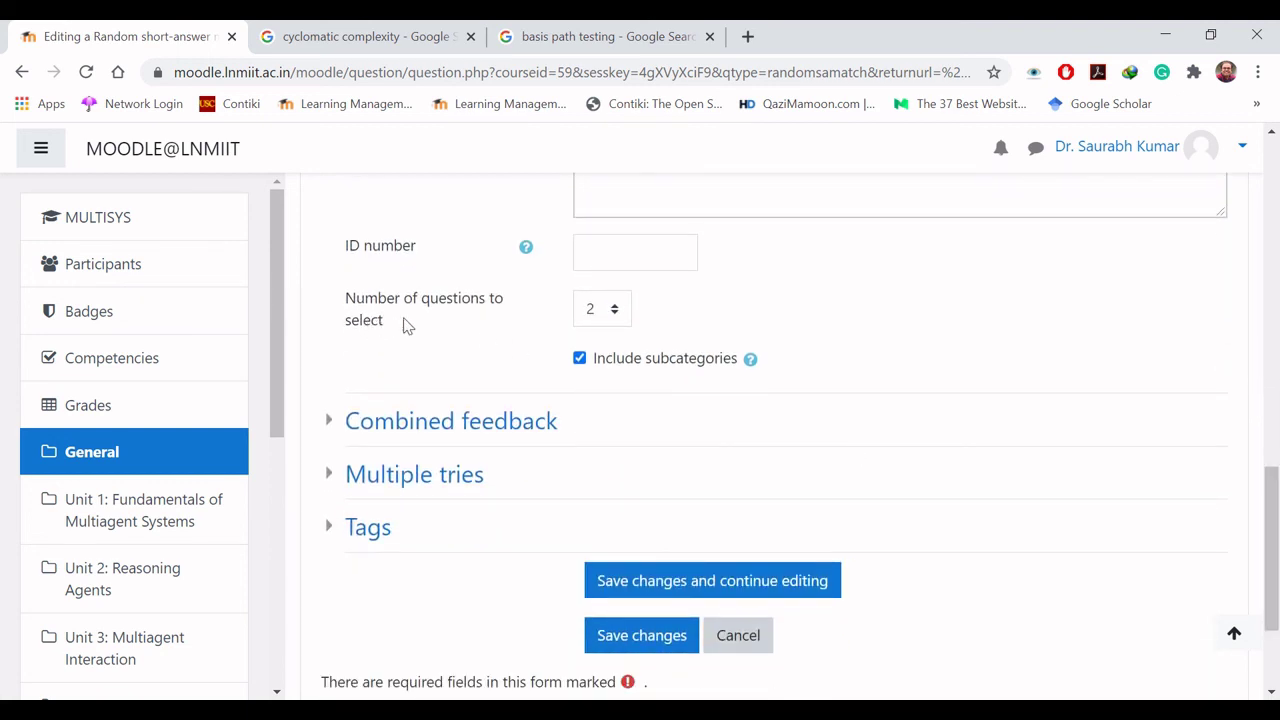
pyautogui.click(614, 315)
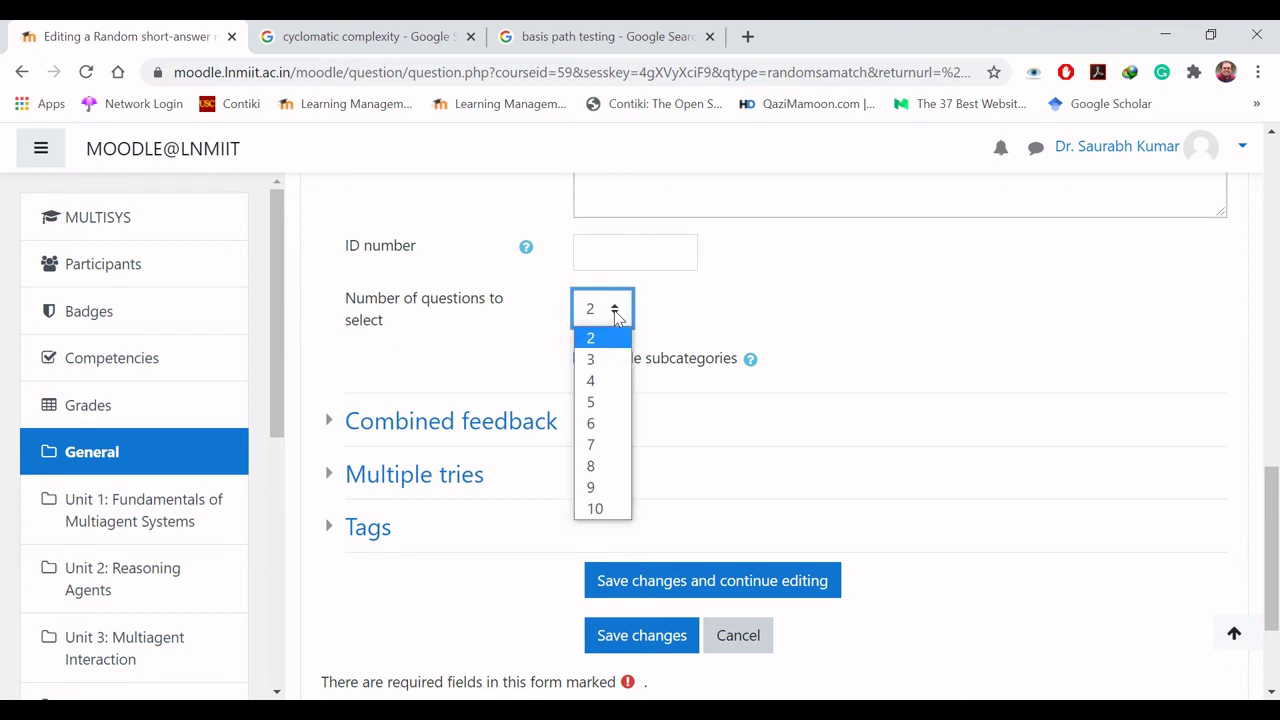
pyautogui.click(600, 362)
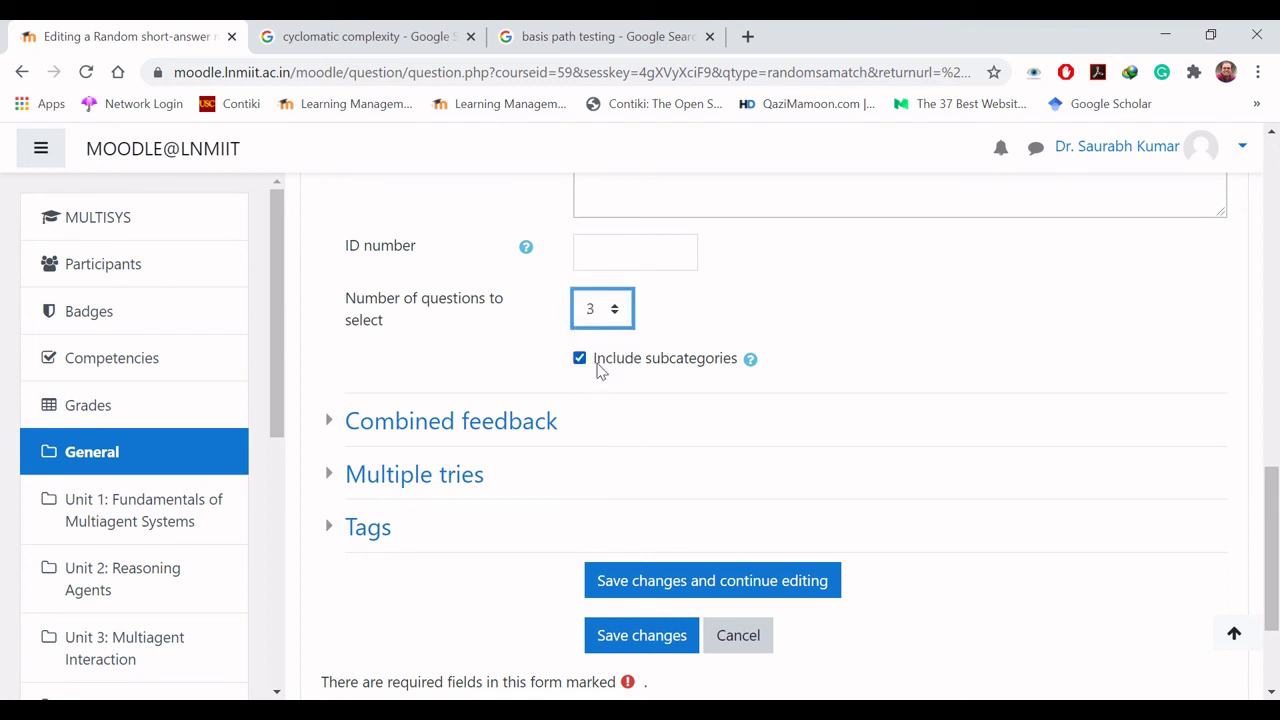
pyautogui.click(900, 360)
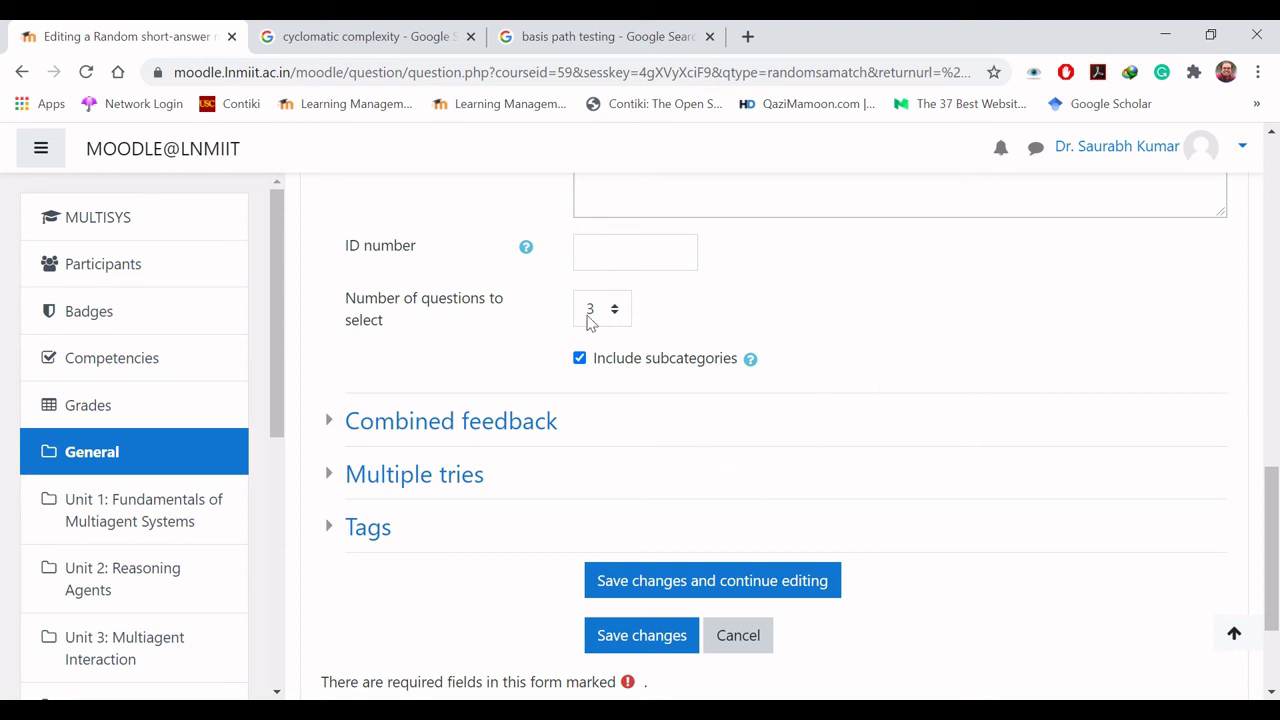
pyautogui.click(640, 634)
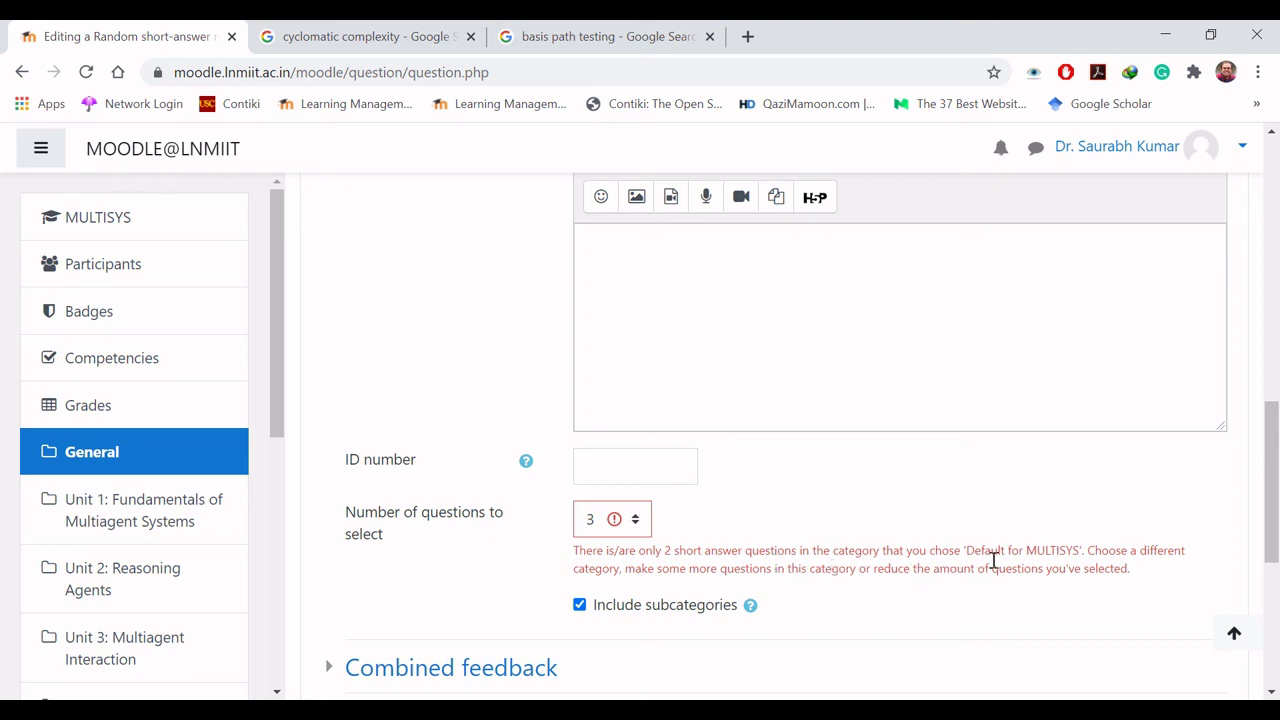
# Step: Reduce the number of questions to select to 2 and save the random matching question
pyautogui.scroll(10, 1276, 515)
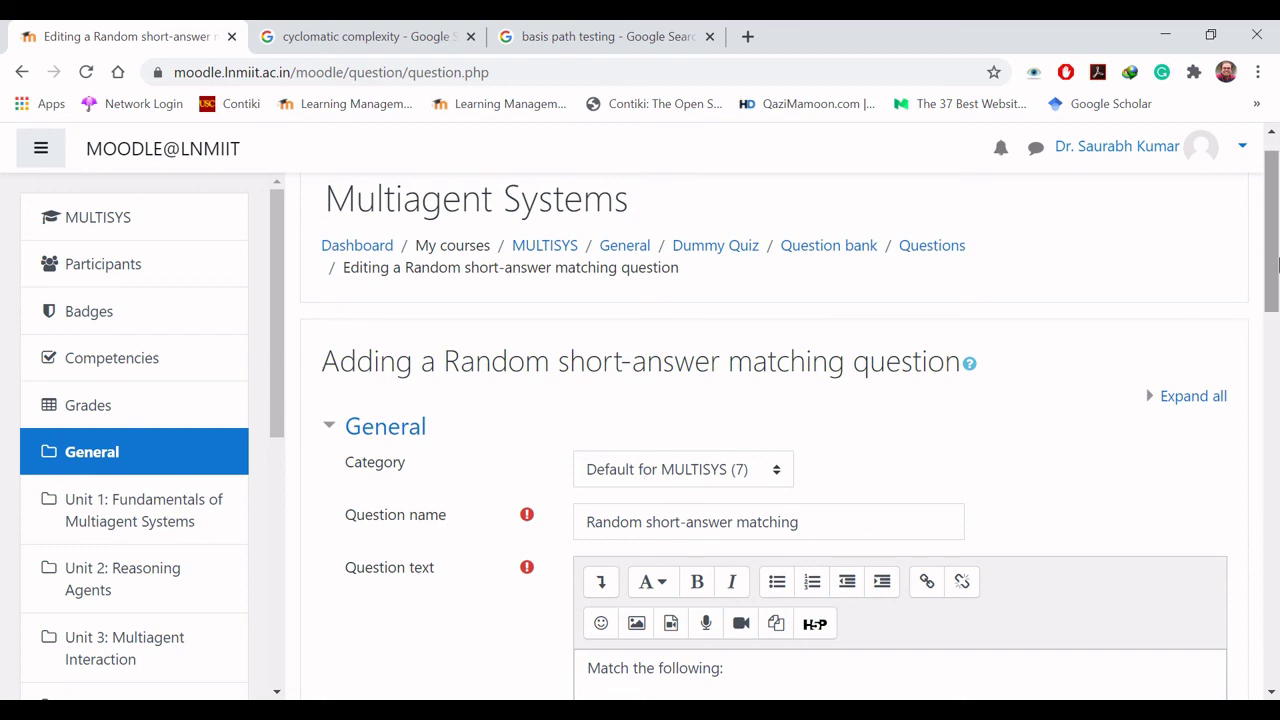
pyautogui.moveTo(1277, 262); pyautogui.dragTo(1274, 564)
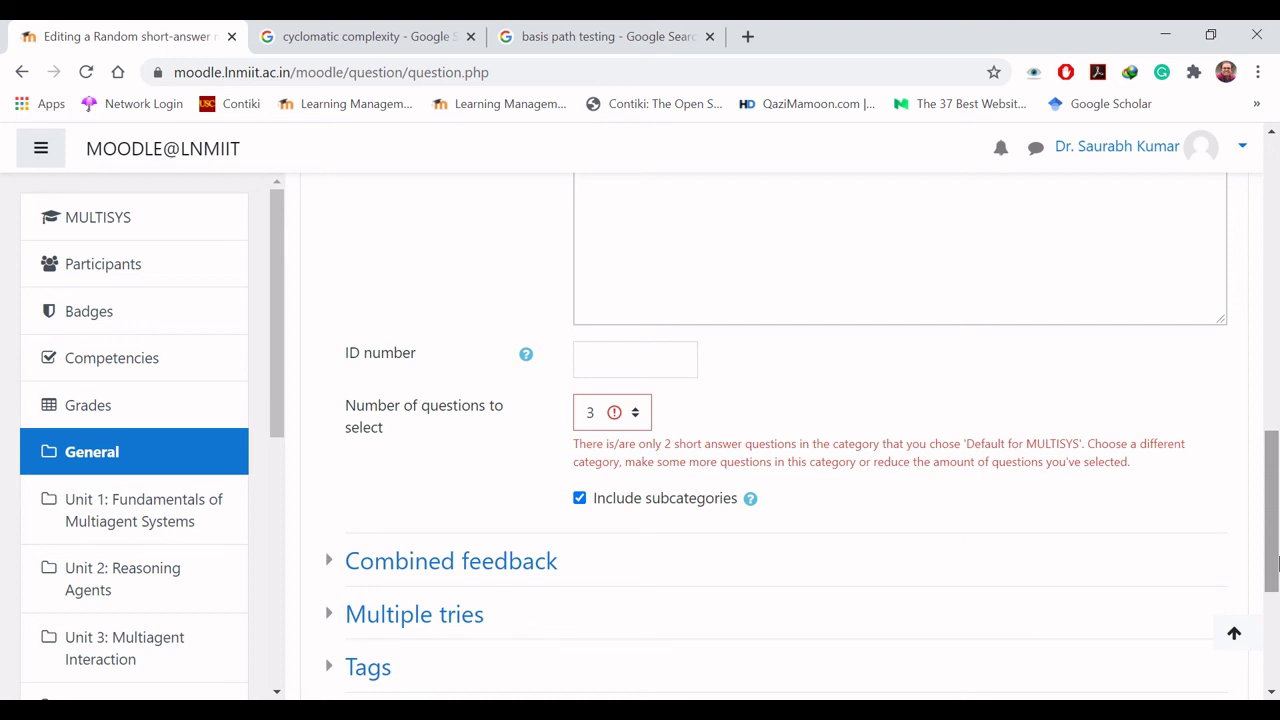
pyautogui.moveTo(1274, 564); pyautogui.dragTo(1274, 598)
pyautogui.click(636, 304)
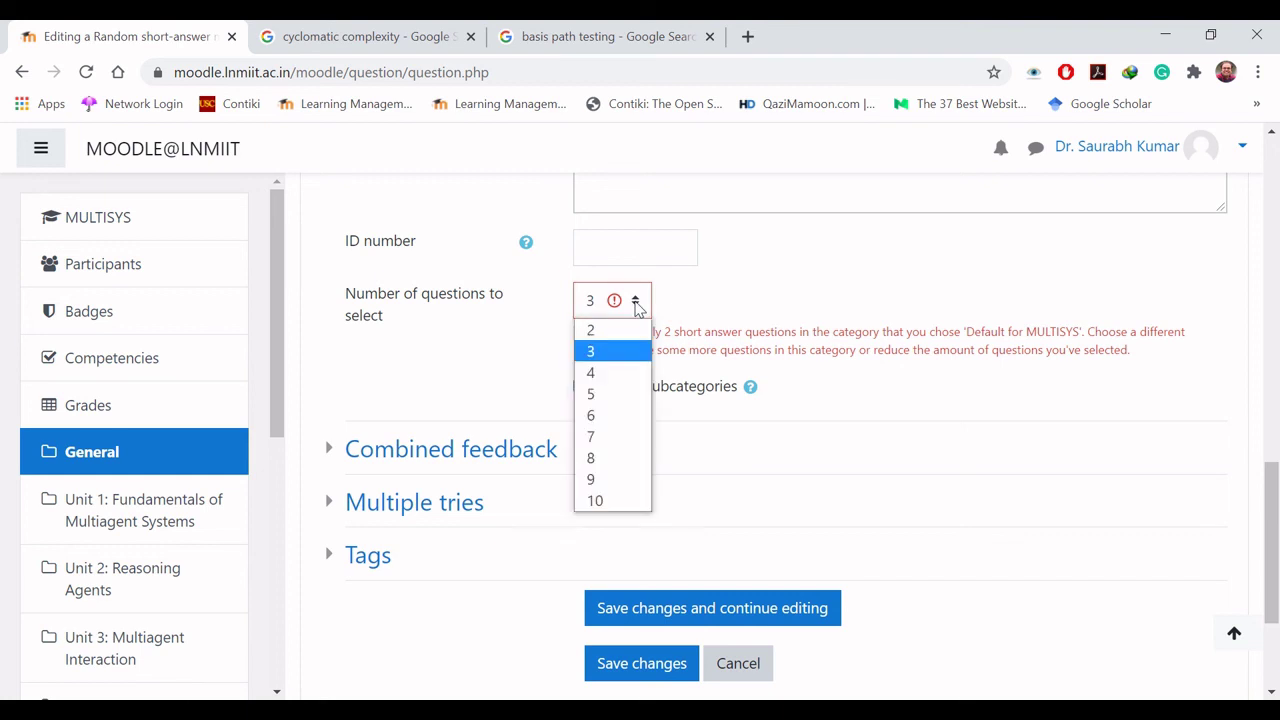
pyautogui.click(595, 330)
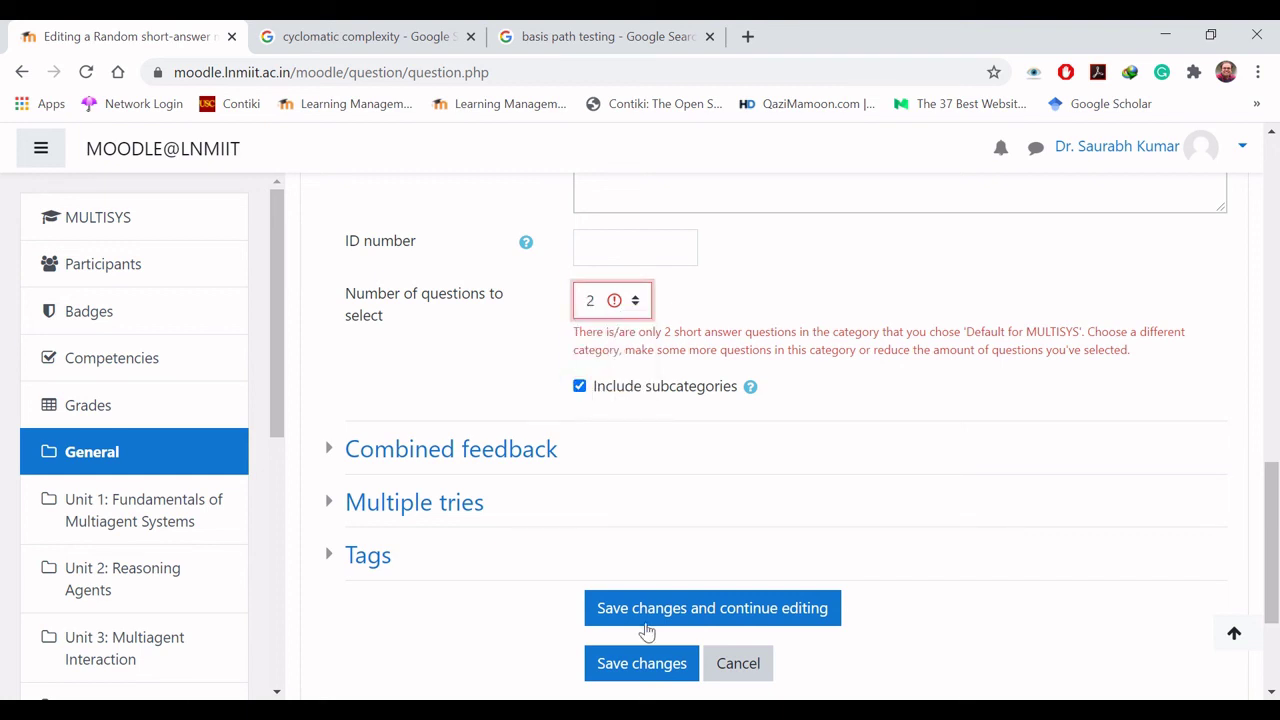
pyautogui.click(650, 660)
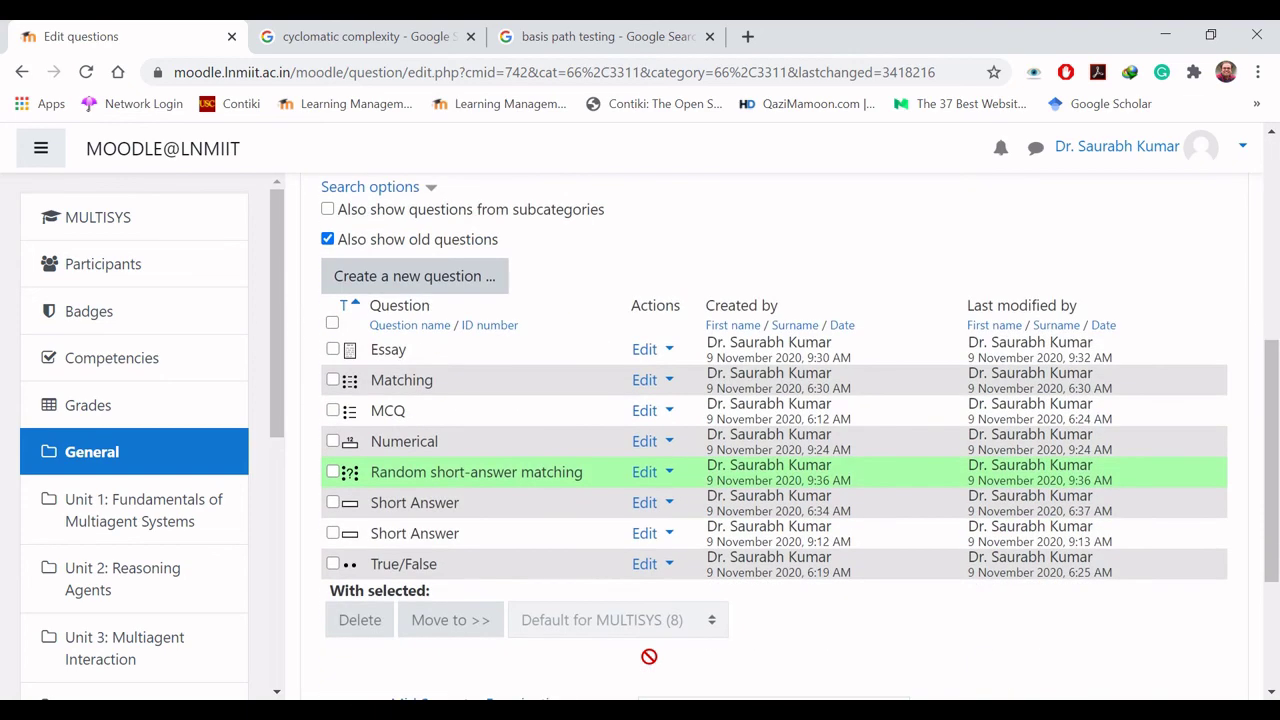
# Step: Preview the question, match cyclomatic complexity to logical complexity and the institute to The LNMIIT, then submit and close
pyautogui.click(660, 478)
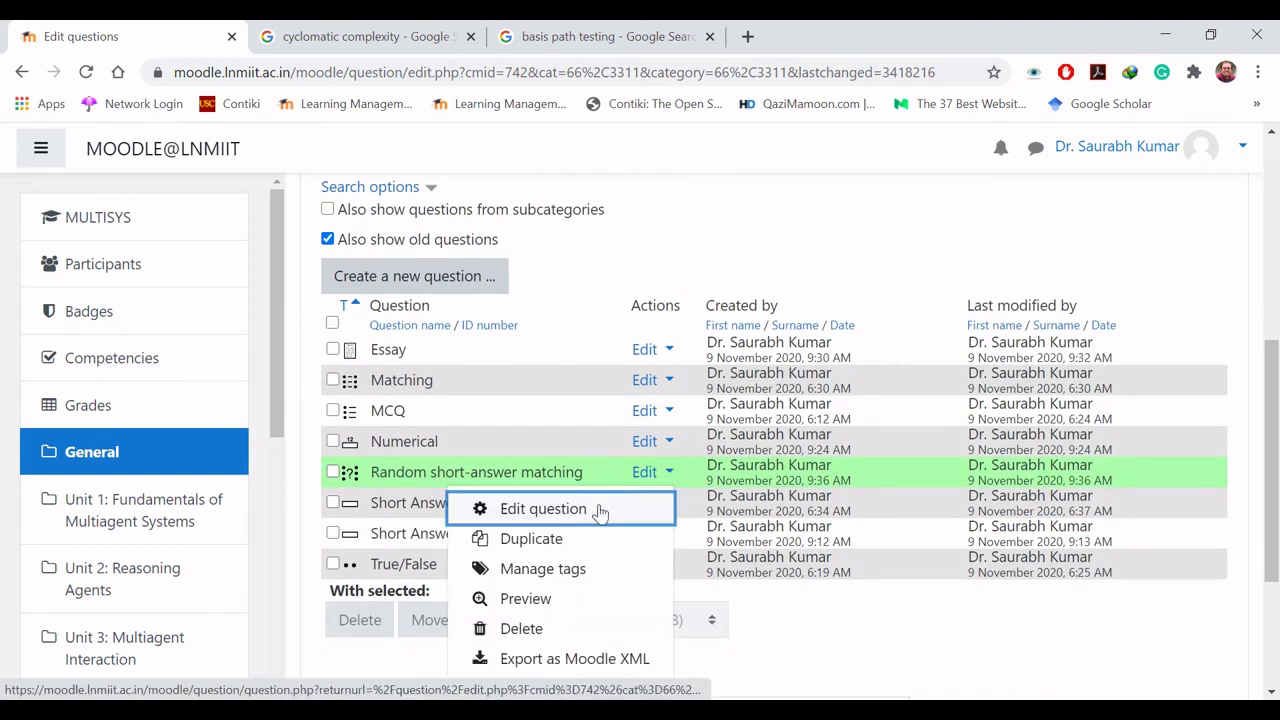
pyautogui.click(566, 598)
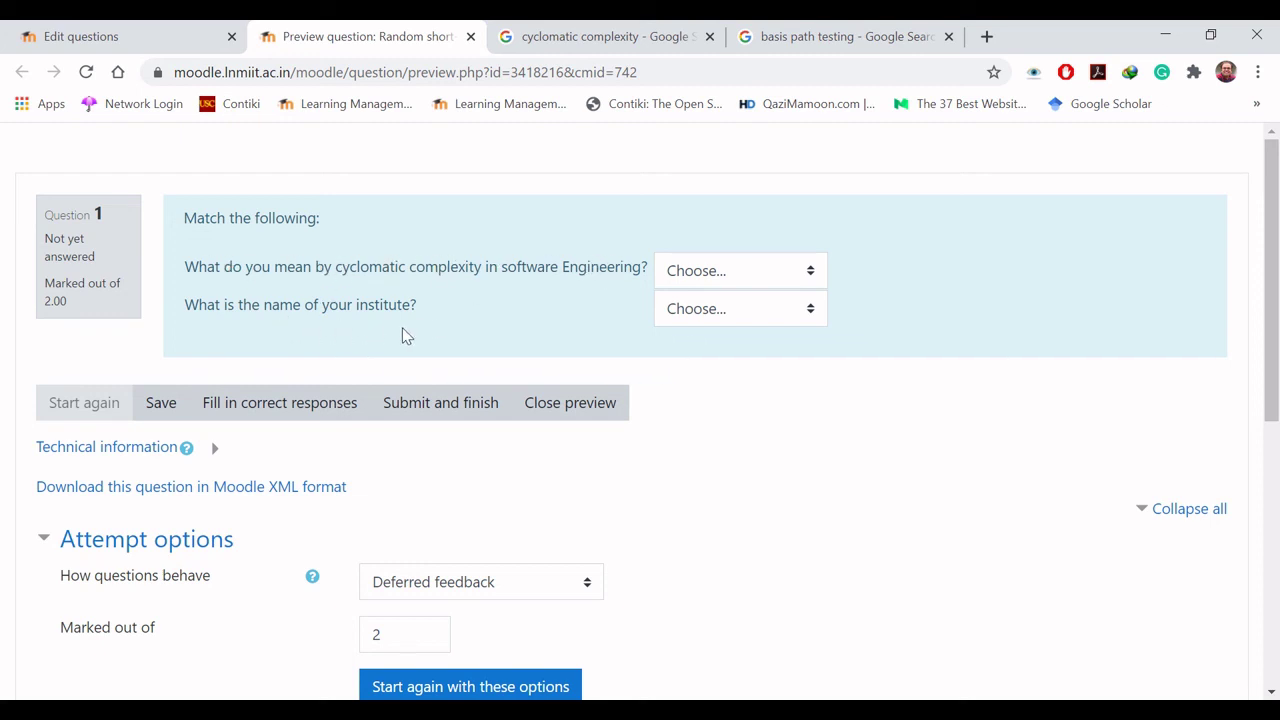
pyautogui.click(722, 269)
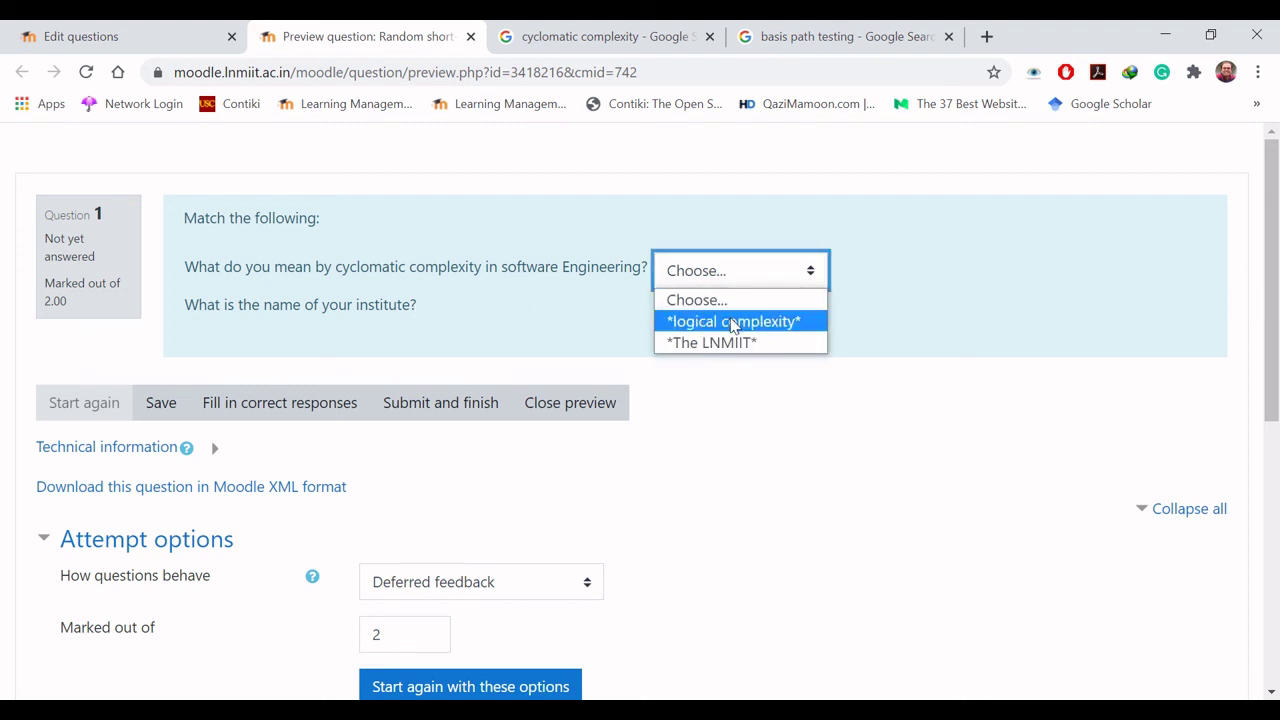
pyautogui.click(733, 321)
pyautogui.click(731, 319)
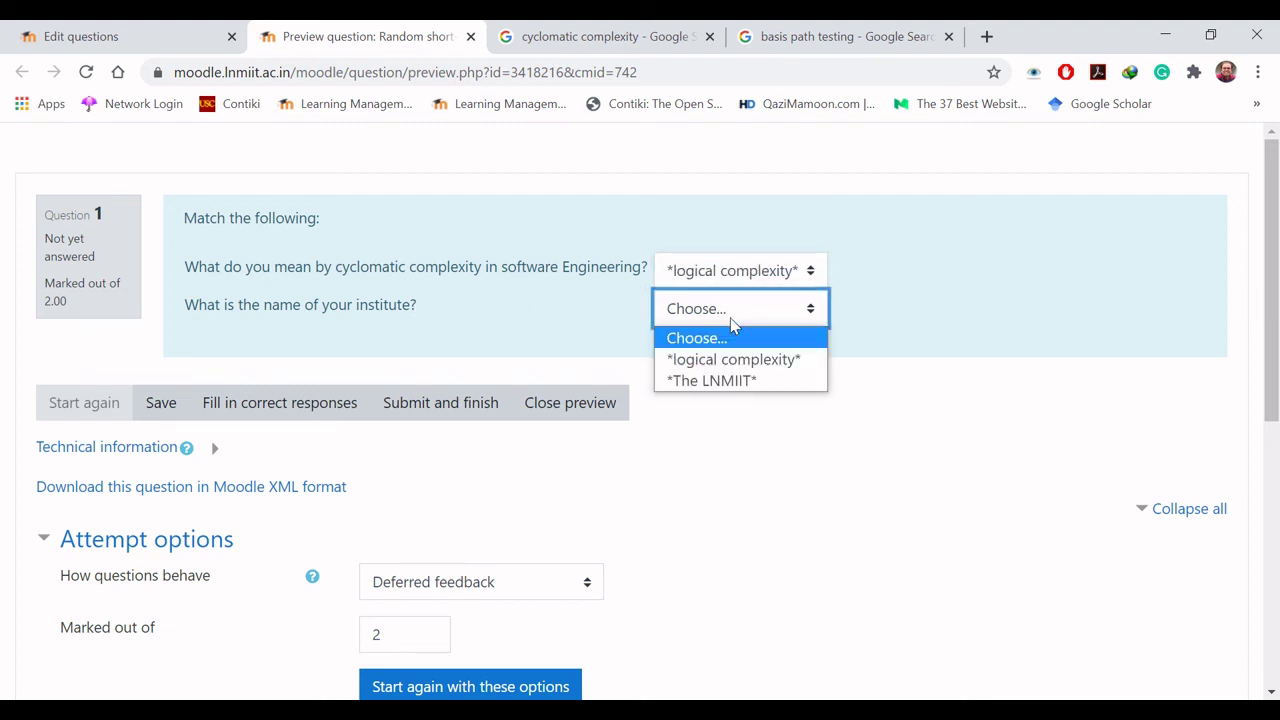
pyautogui.click(736, 386)
pyautogui.click(735, 392)
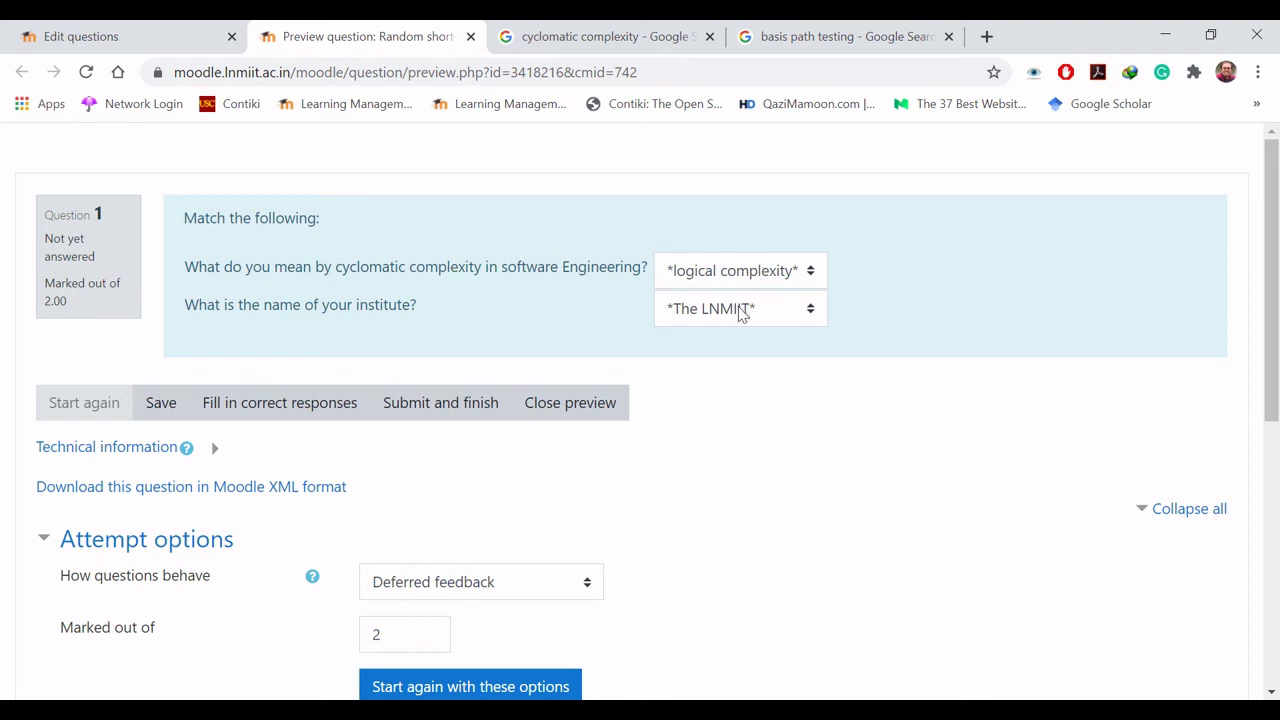
pyautogui.click(436, 401)
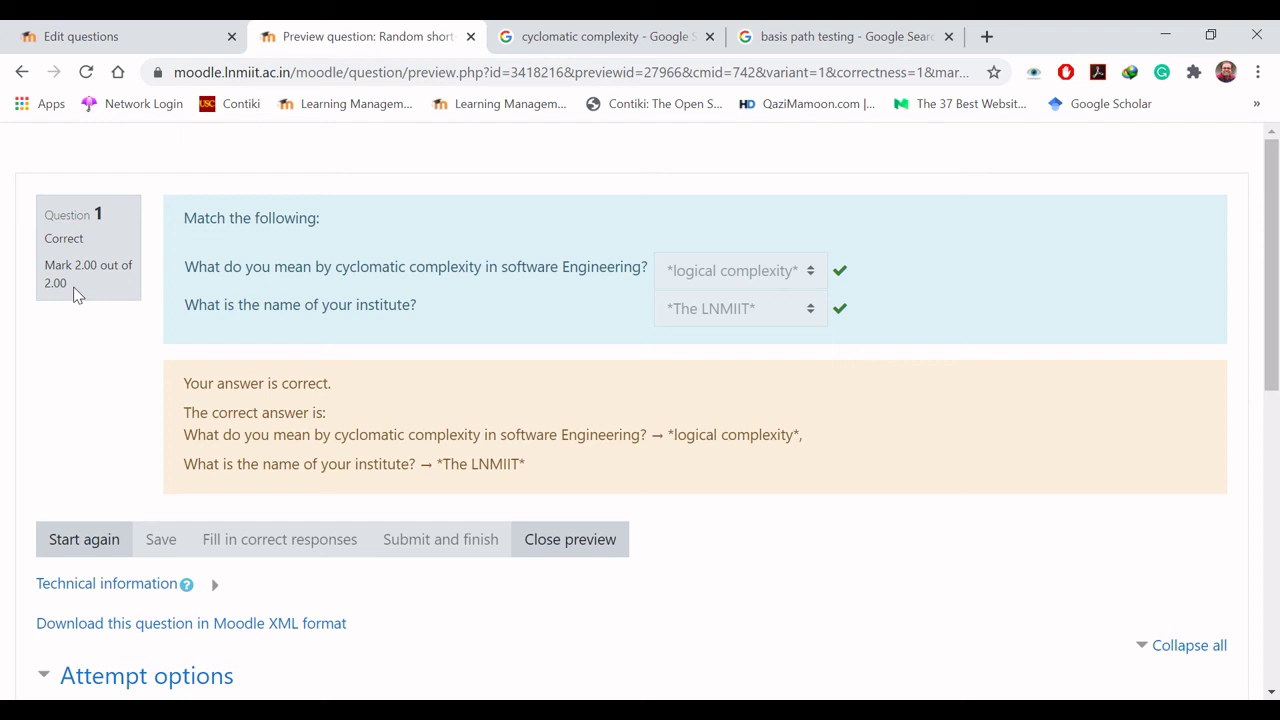
pyautogui.click(570, 540)
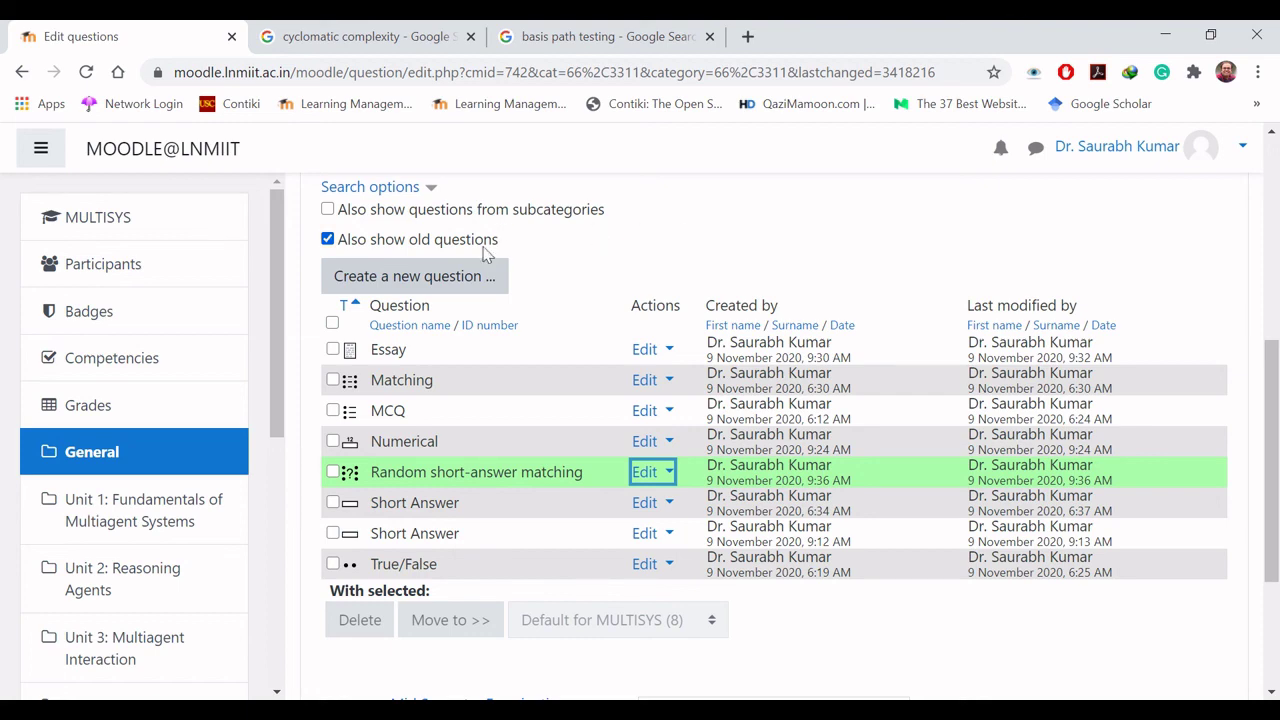
pyautogui.click(462, 273)
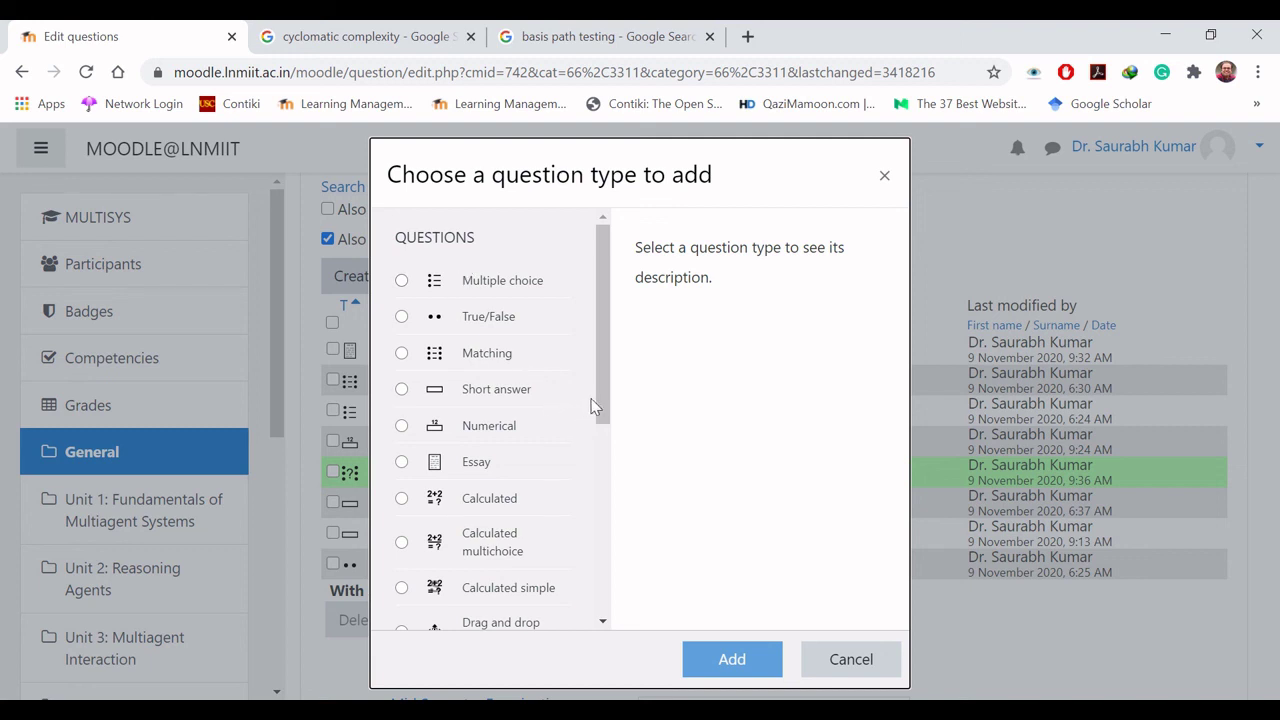
pyautogui.moveTo(606, 408); pyautogui.dragTo(606, 466)
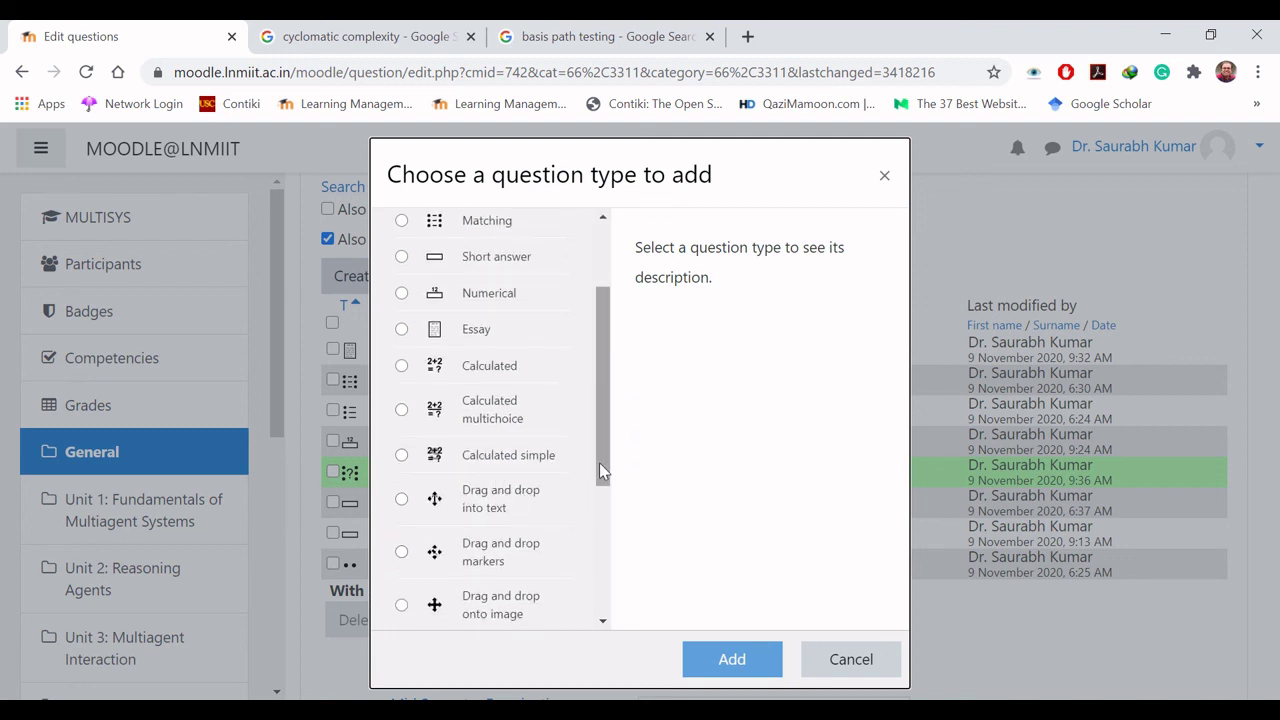
pyautogui.moveTo(599, 462); pyautogui.dragTo(600, 551)
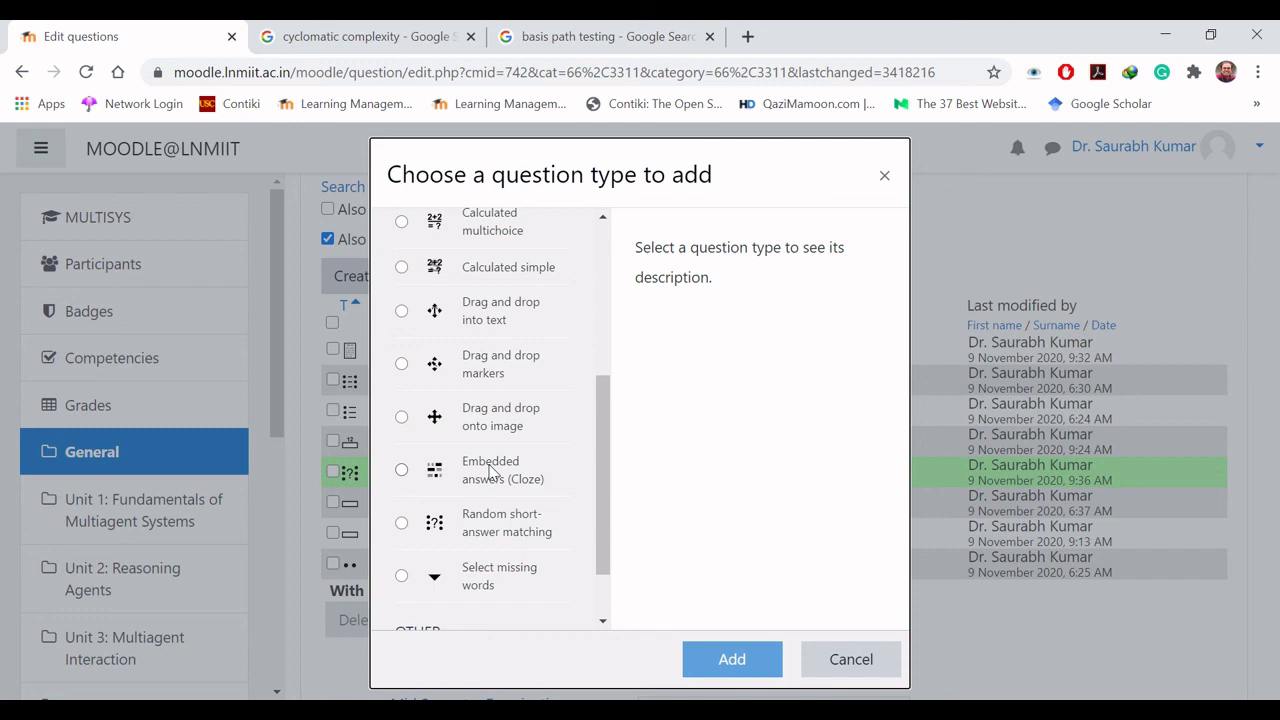
pyautogui.click(851, 660)
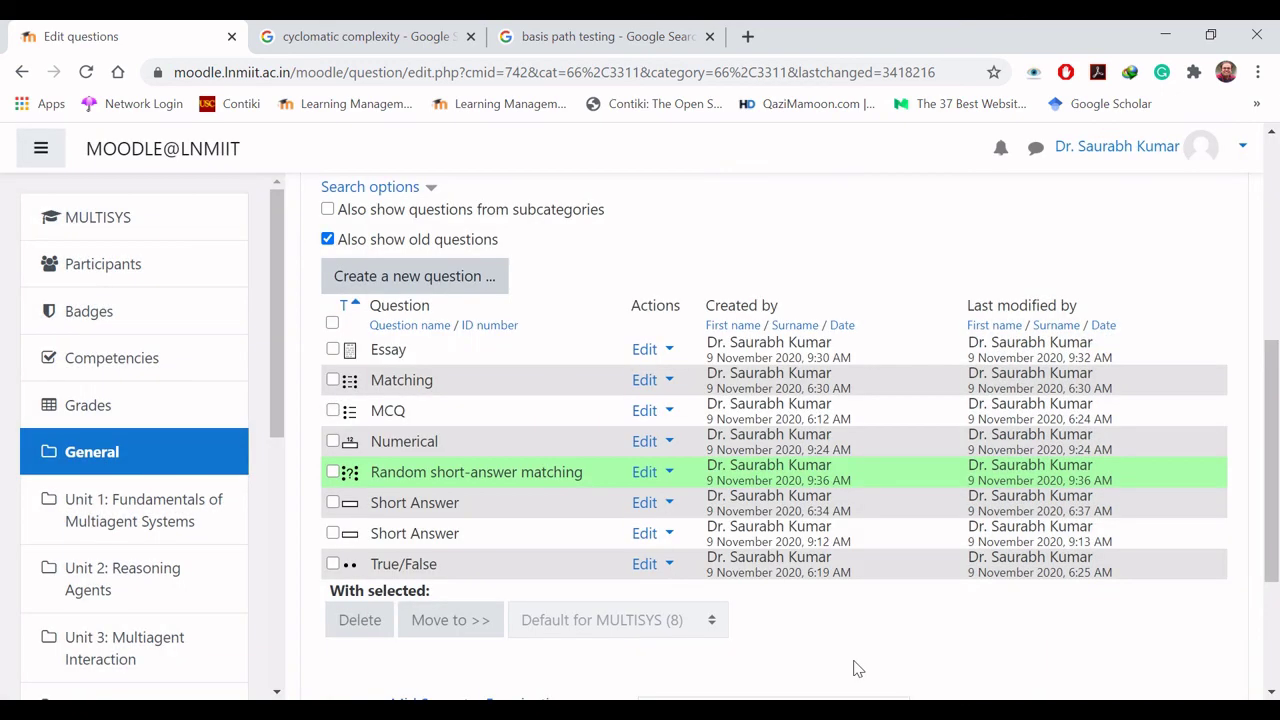